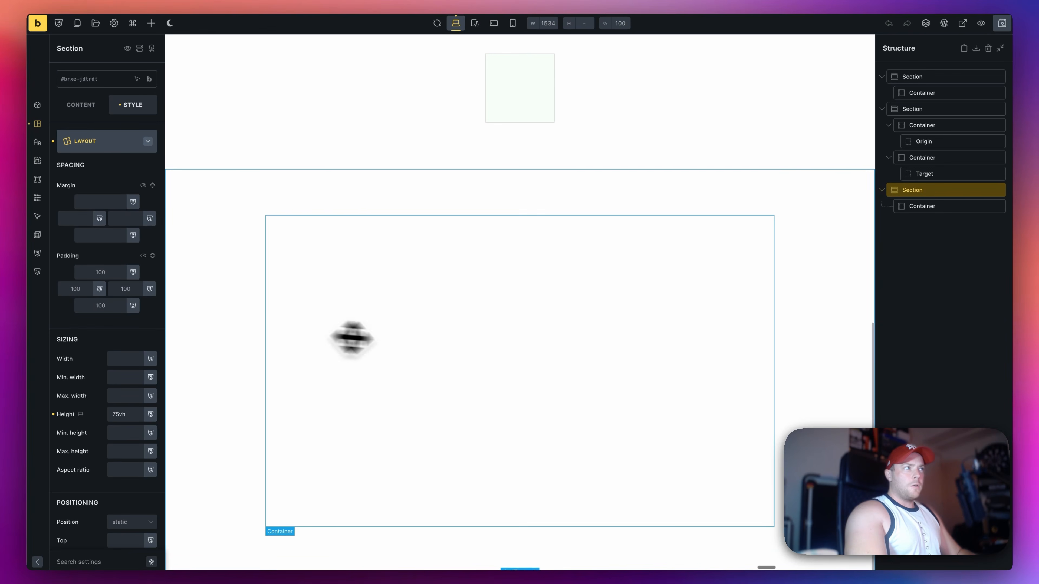
scroll(442, 372, "up", 4)
scroll(452, 375, "up", 7)
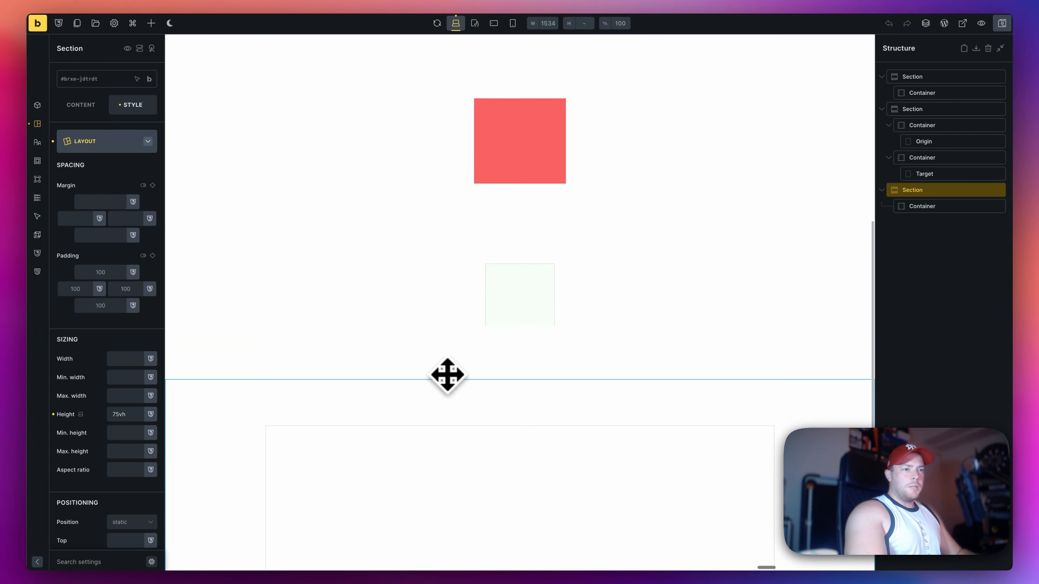
scroll(409, 344, "down", 6)
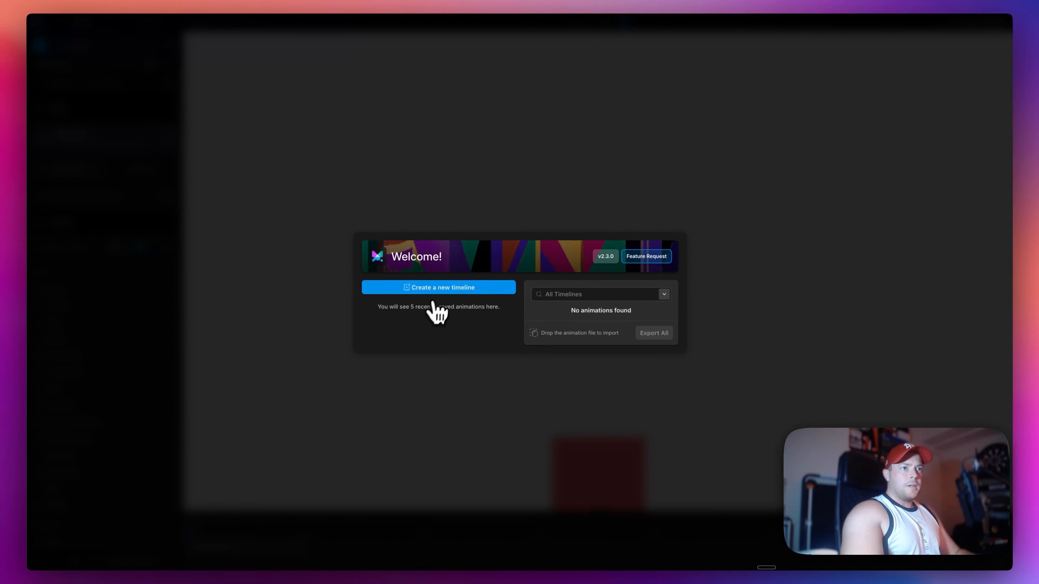
Create a new animation timeline and name it "FLIP Example".
left_click(440, 292)
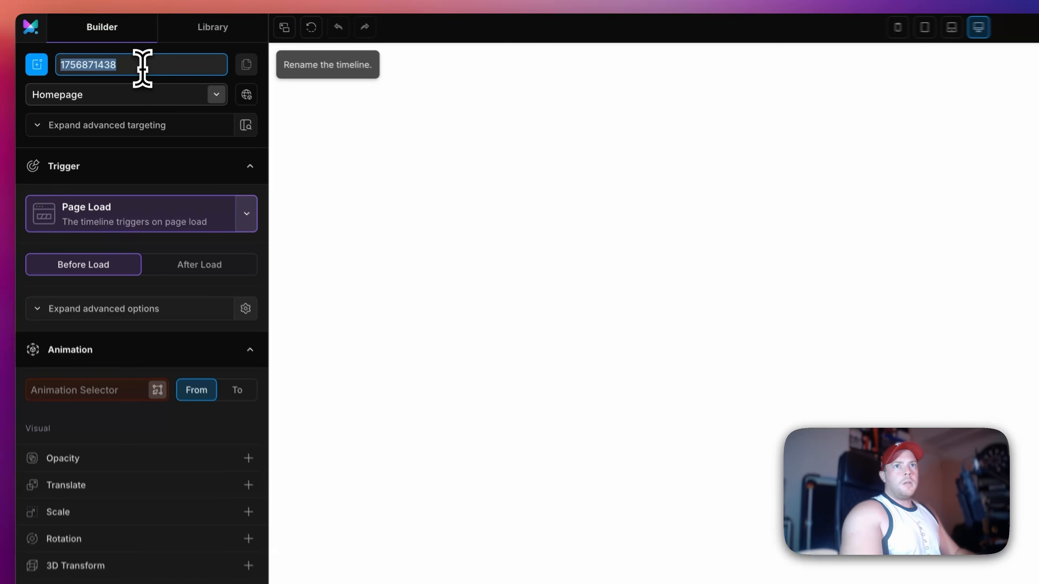
type("FLIP Example")
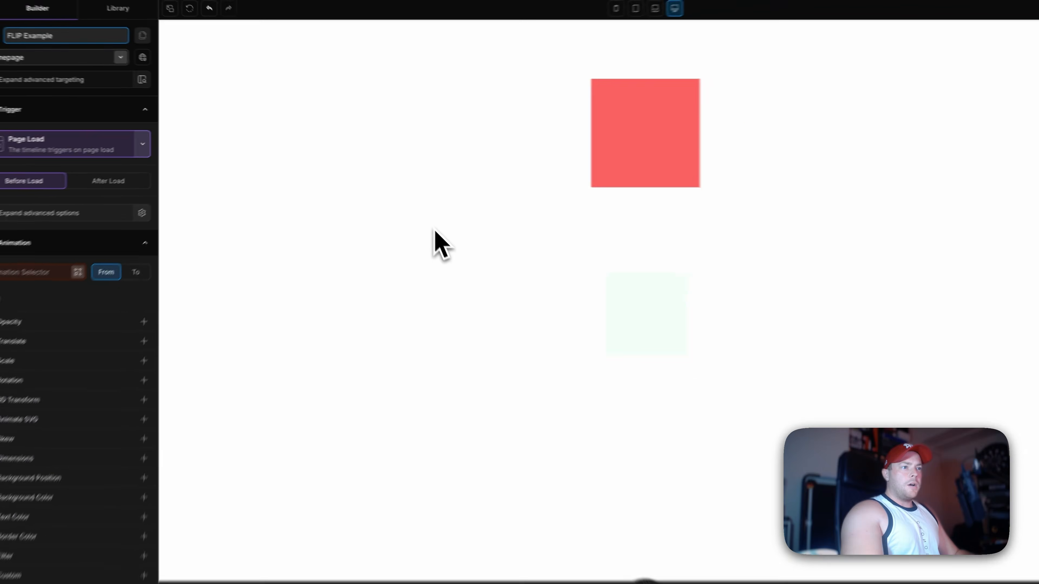
Change the timeline's trigger to ScrollTrigger and lock it to the scrollbar with a 0.3 s delay.
left_click(95, 141)
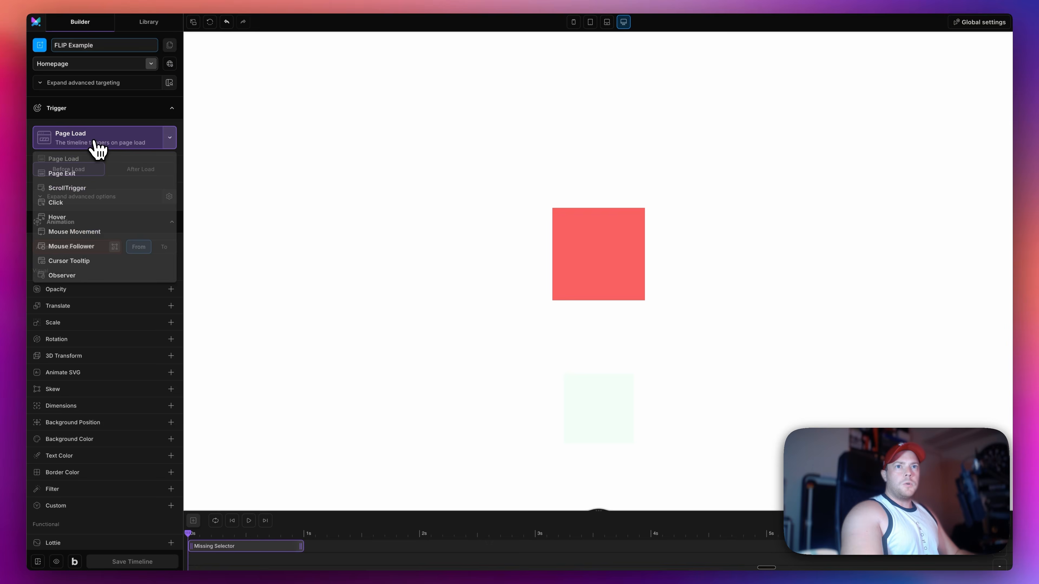
left_click(99, 190)
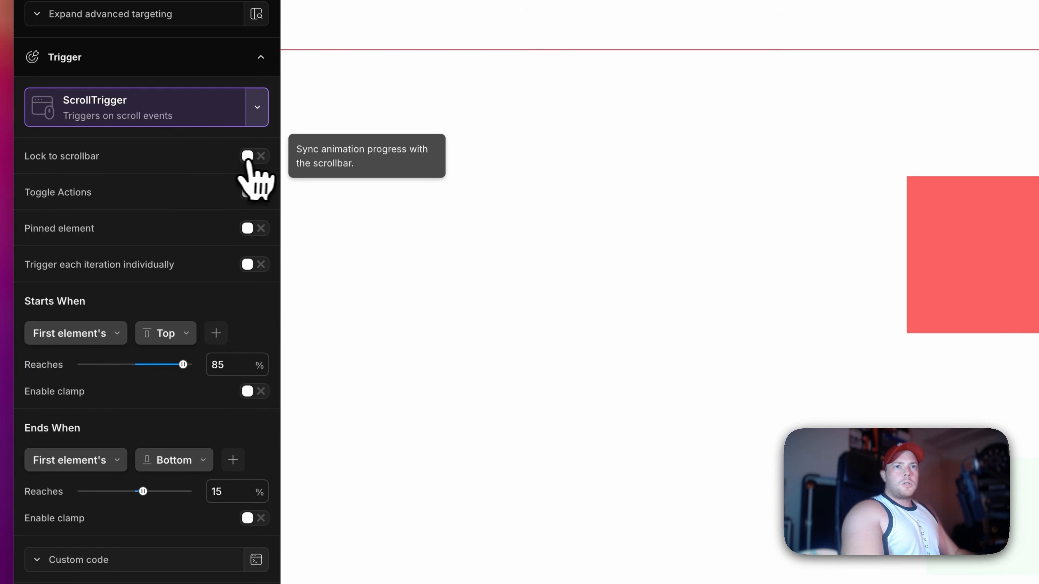
left_click(248, 156)
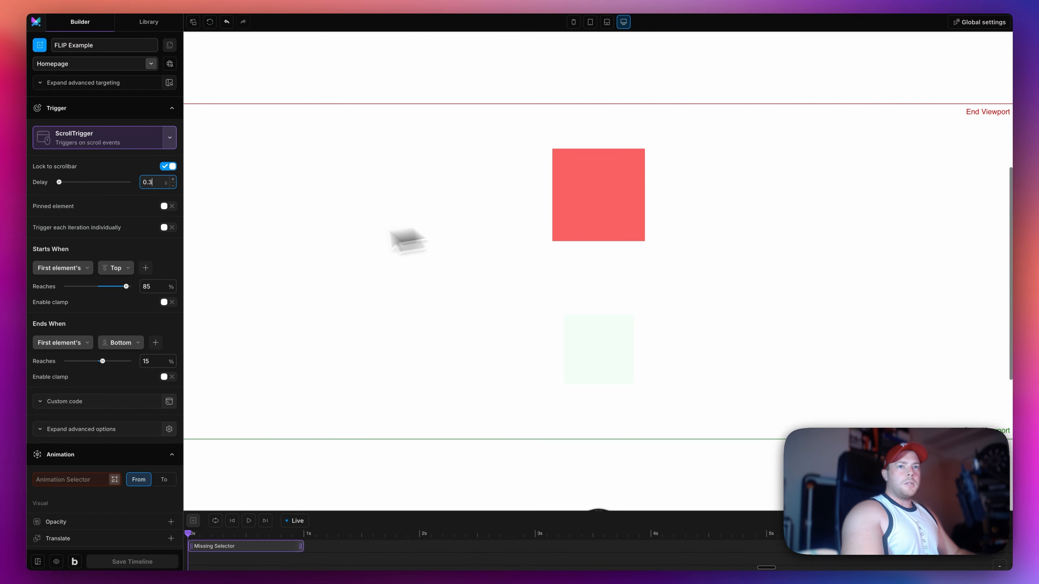
Scan the red square on the page and use its .flip-origin class as the animation selector.
scroll(110, 292, "down", 5)
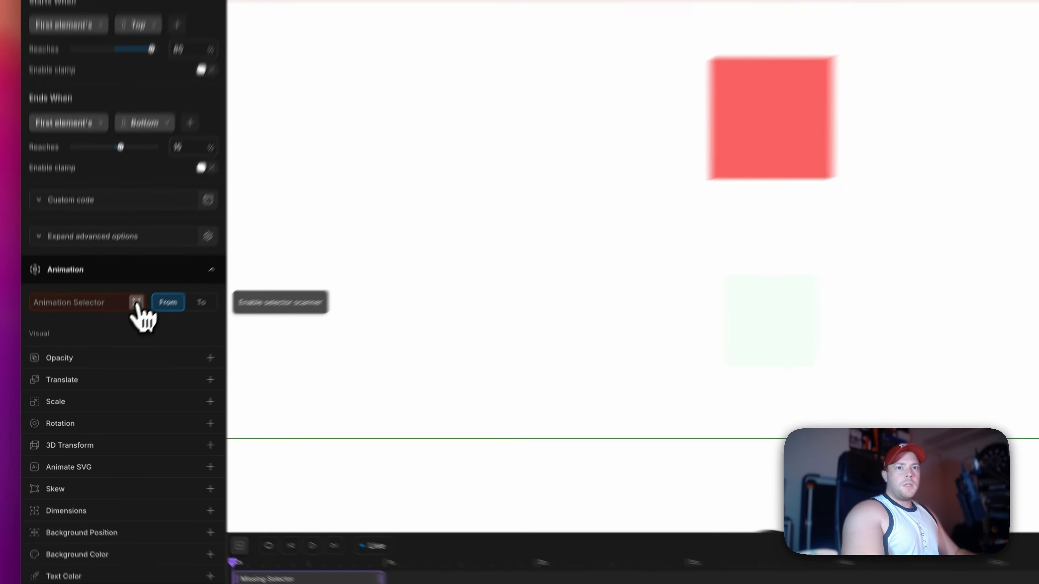
left_click(136, 303)
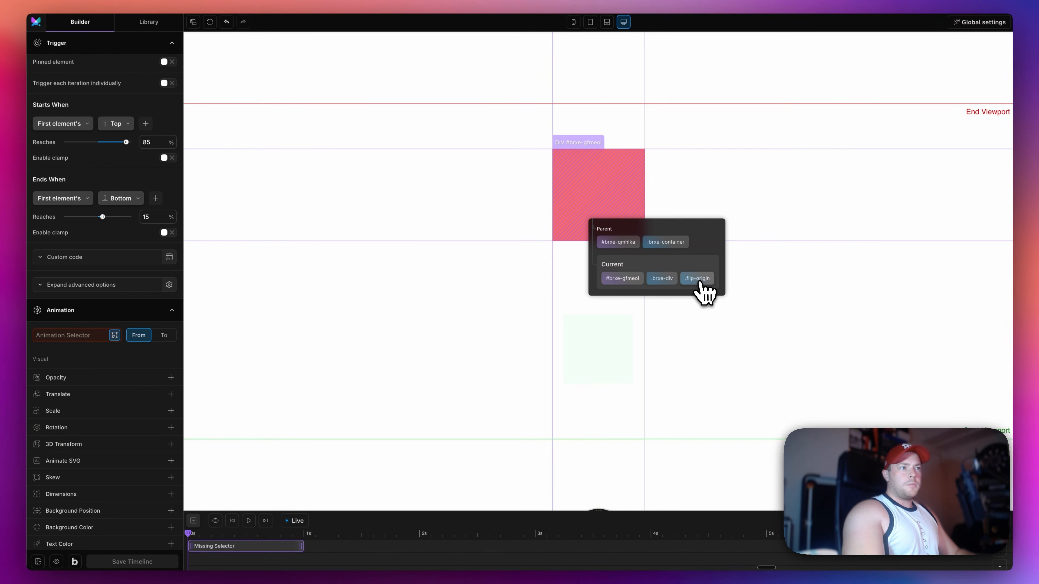
left_click(696, 279)
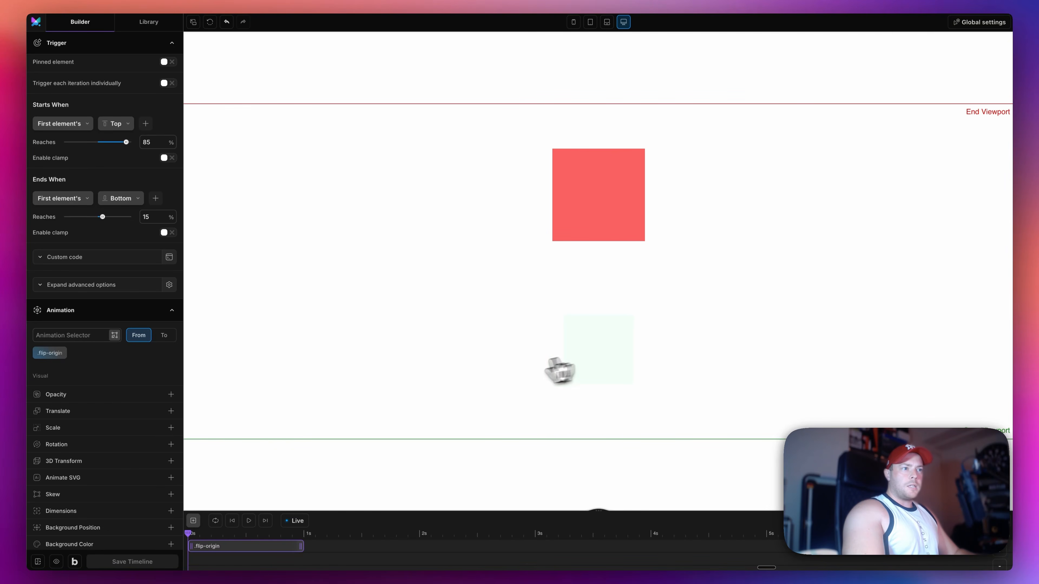
Set the scroll trigger's end condition to use the first element's Top edge.
scroll(62, 337, "down", 3)
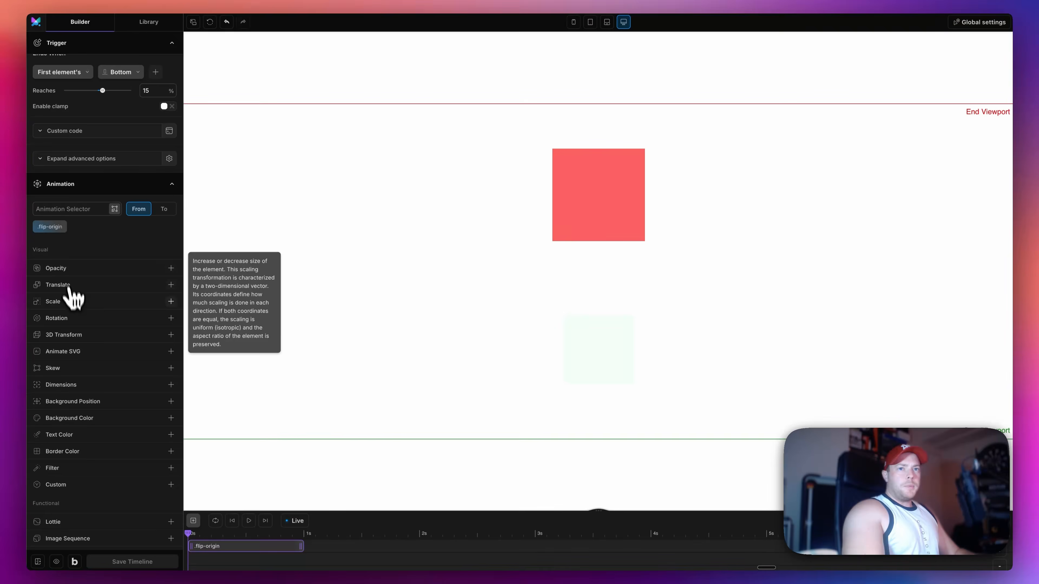
scroll(77, 425, "up", 4)
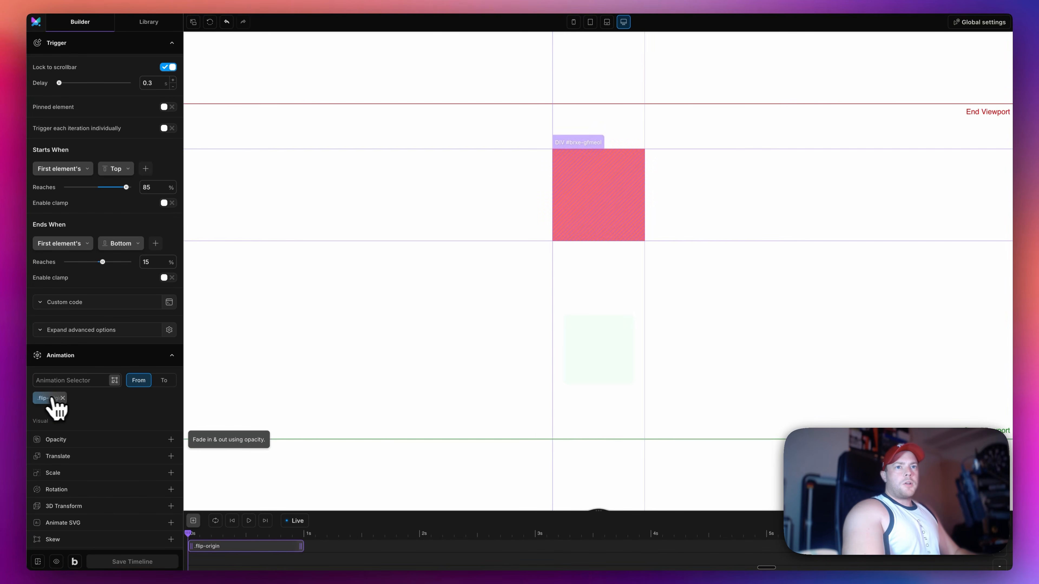
left_click(119, 244)
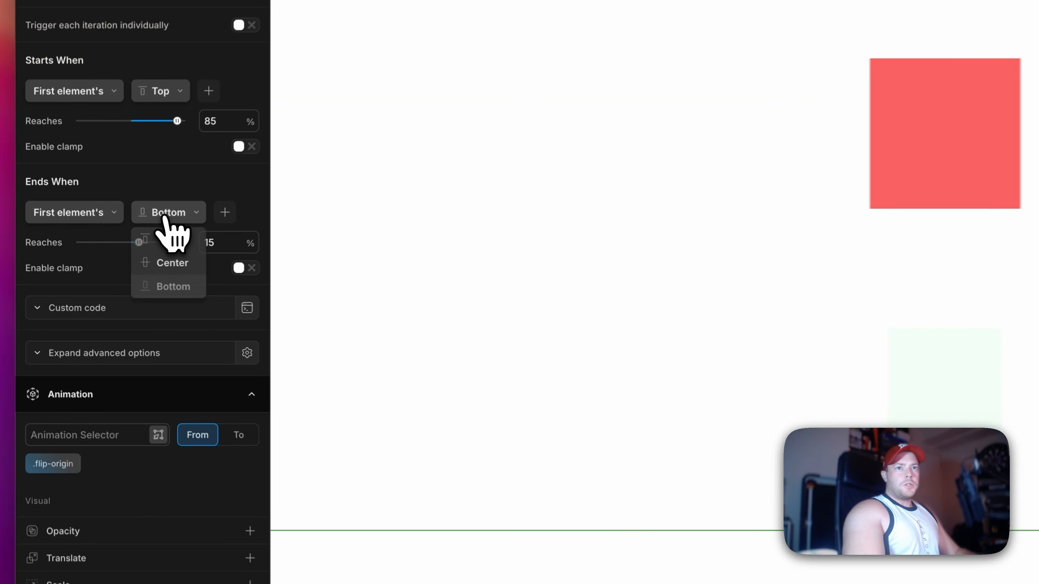
left_click(168, 240)
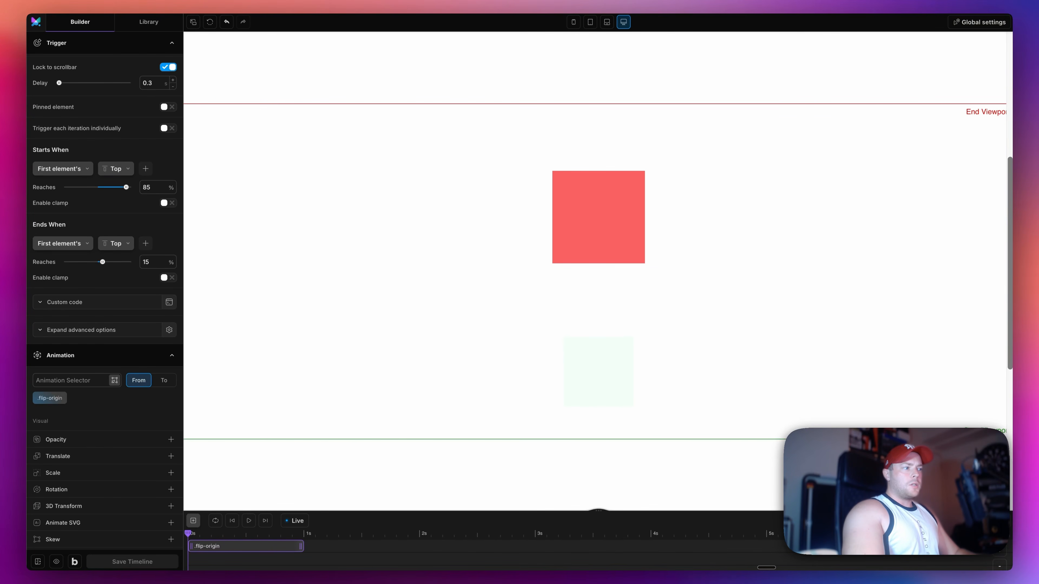
Set the scroll trigger to start when the first element's top reaches 50% of the viewport.
scroll(830, 384, "up", 5)
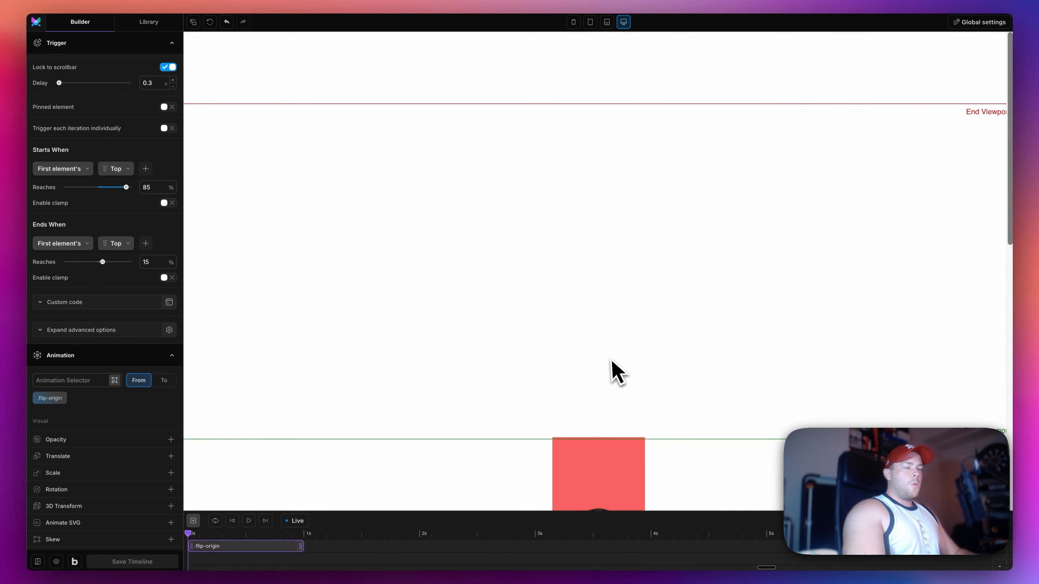
scroll(610, 358, "down", 5)
scroll(600, 336, "down", 4)
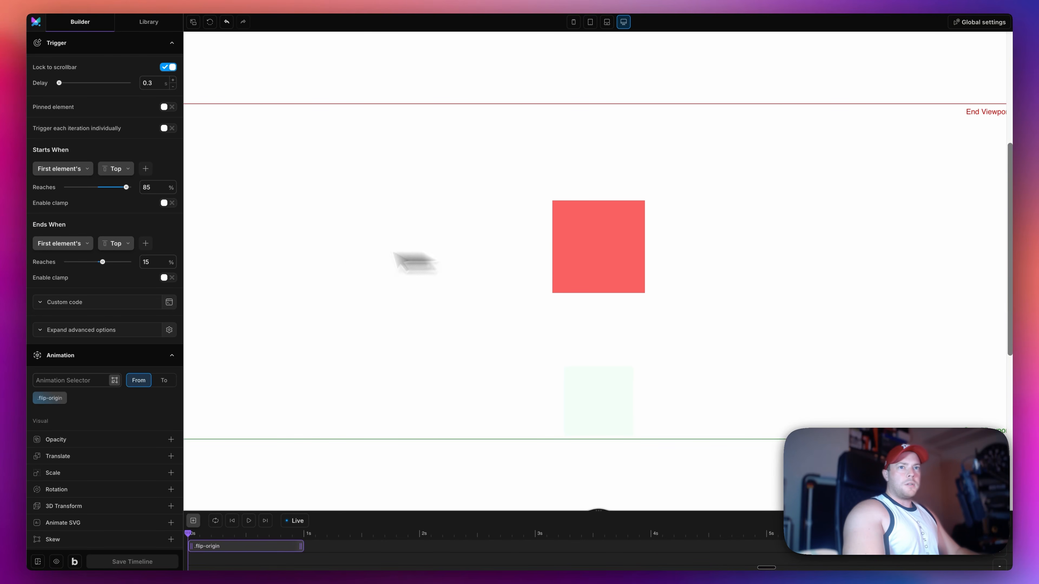
left_click(150, 182)
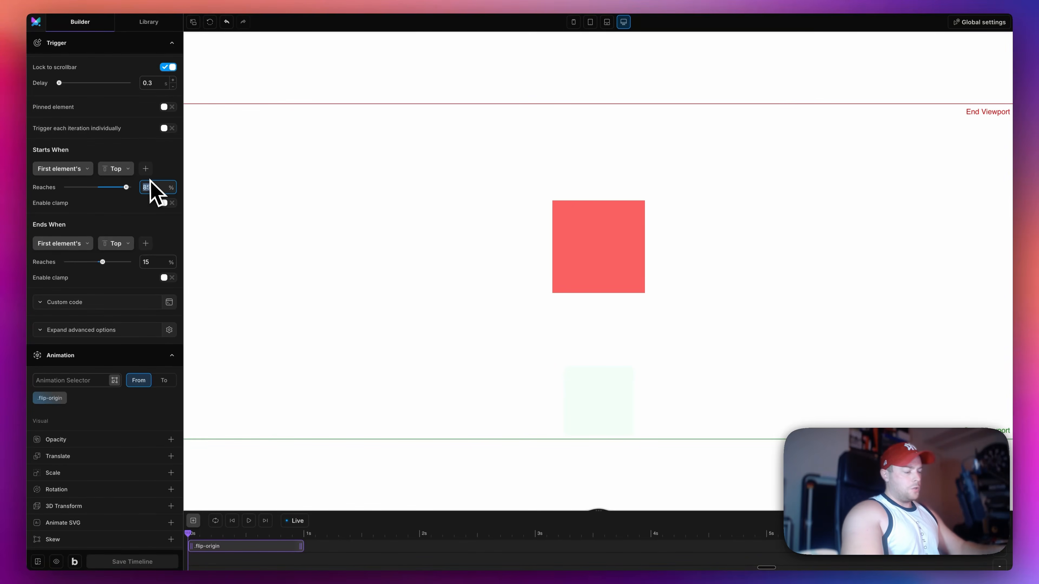
type("50")
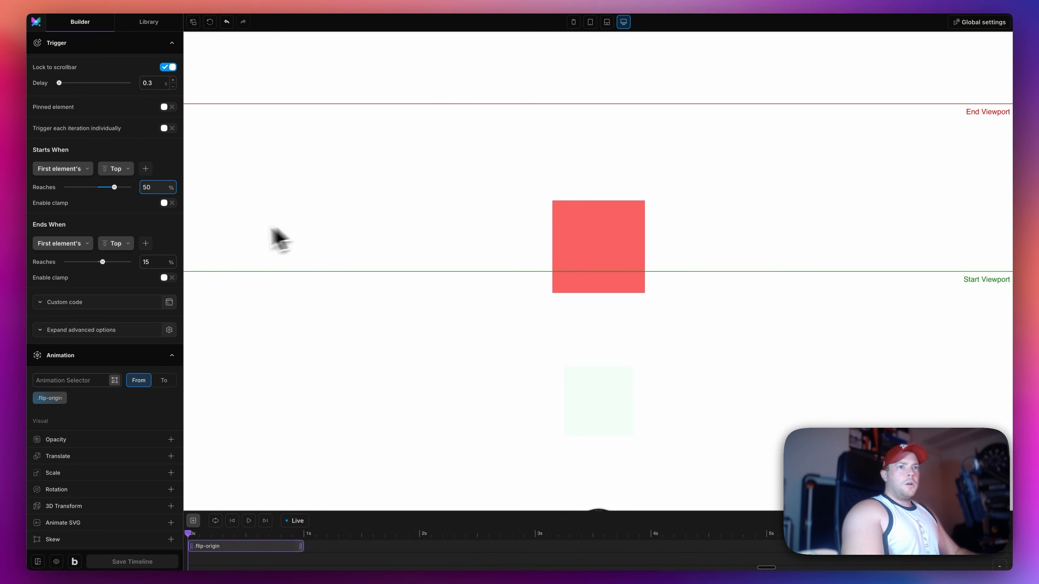
Add a FLIP property to the From state and scan the red square to assign its .flip-origin class.
scroll(88, 254, "down", 5)
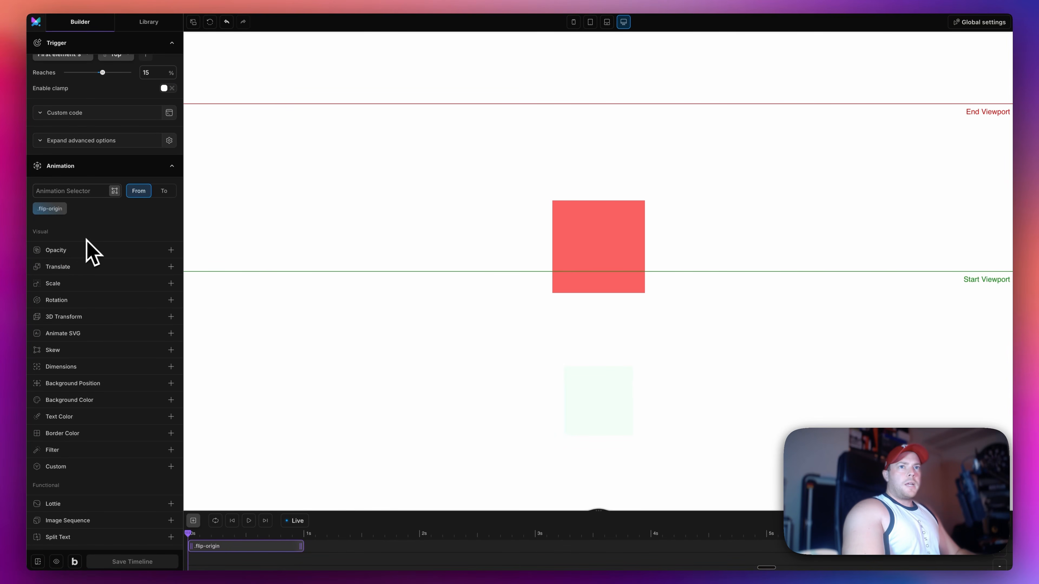
scroll(95, 246, "down", 3)
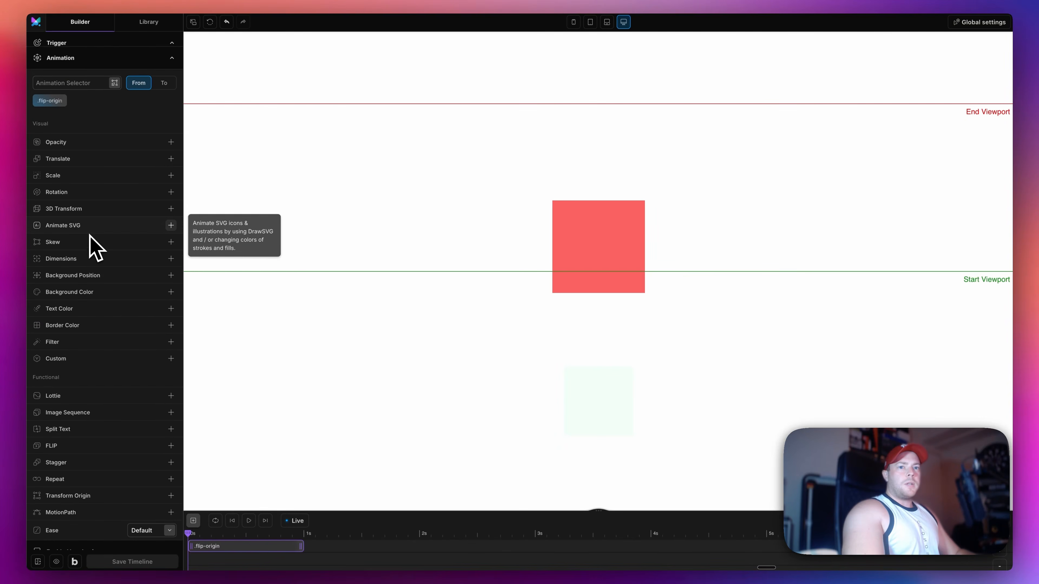
scroll(85, 233, "down", 1)
scroll(58, 312, "up", 5)
scroll(563, 222, "down", 1)
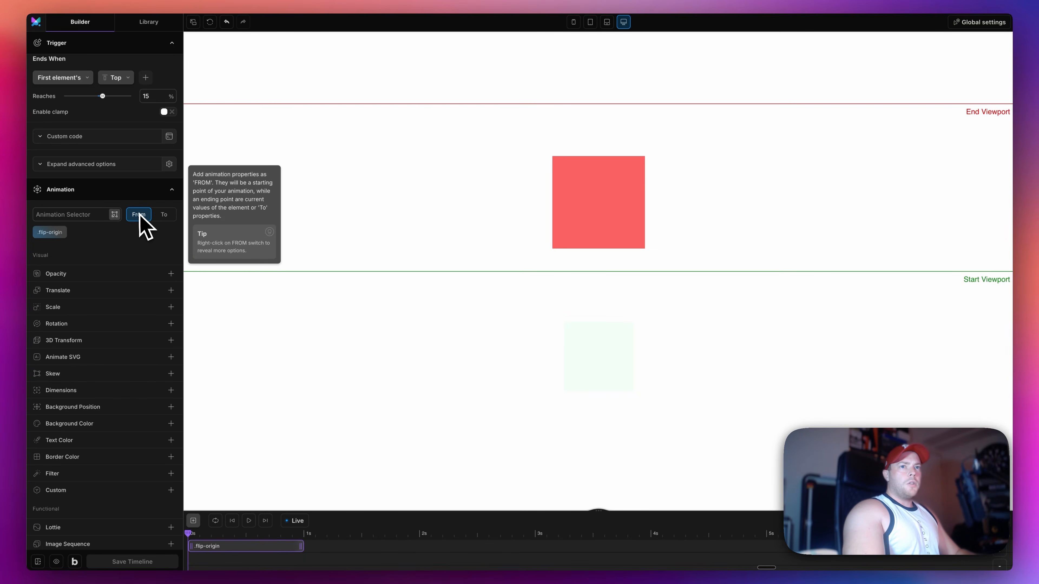
scroll(72, 385, "down", 5)
left_click(73, 391)
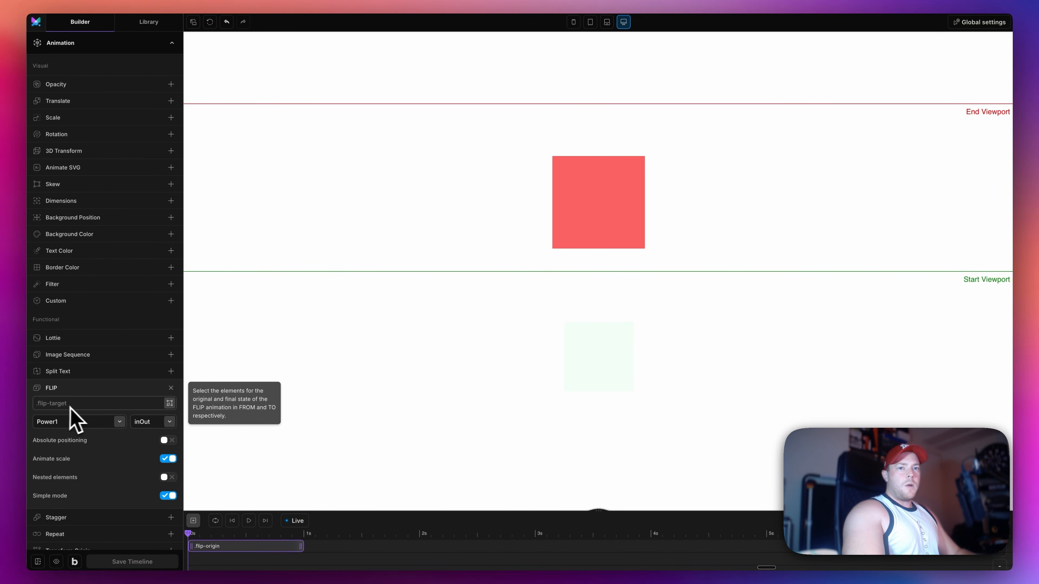
left_click(169, 403)
left_click(575, 216)
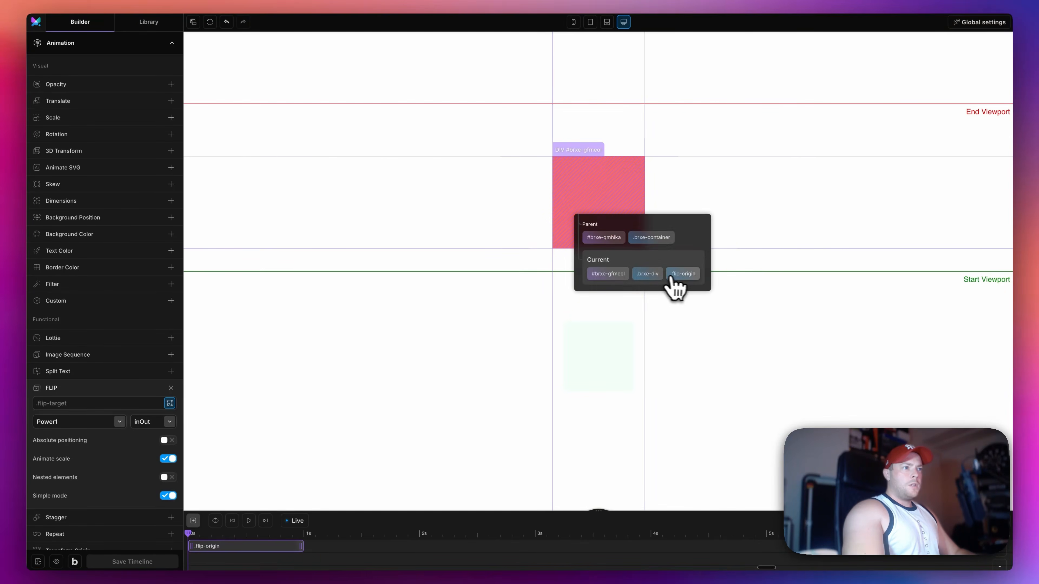
left_click(682, 274)
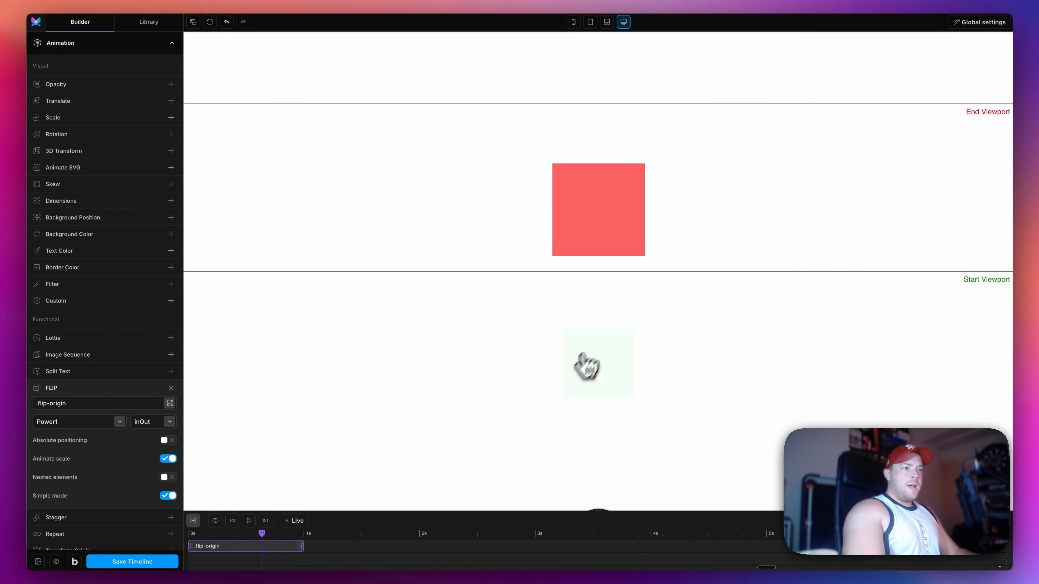
Add a FLIP property to the To state and scan the pale square to assign its .flip-target class.
scroll(122, 302, "up", 5)
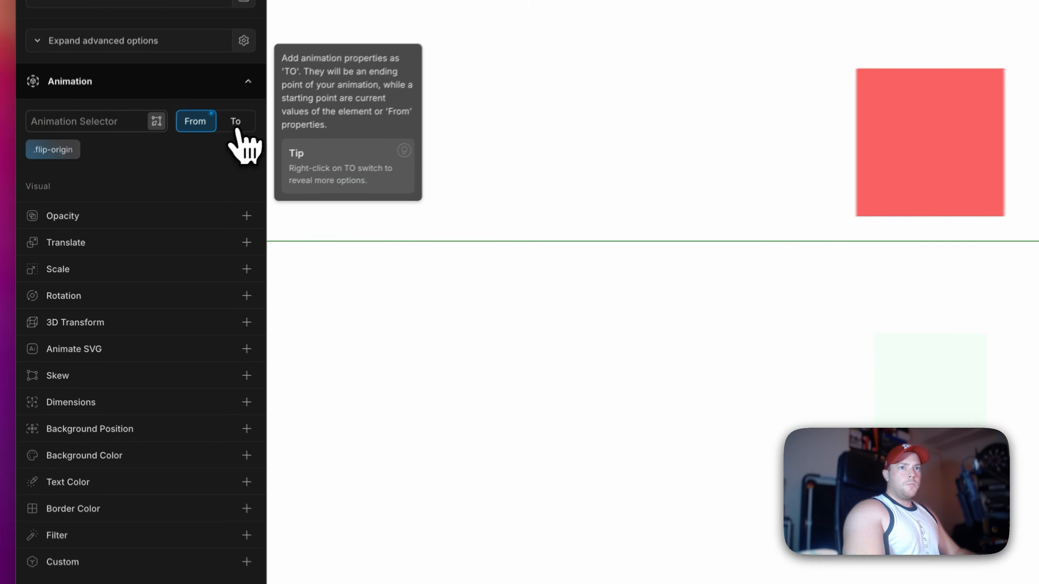
left_click(163, 198)
scroll(237, 172, "down", 5)
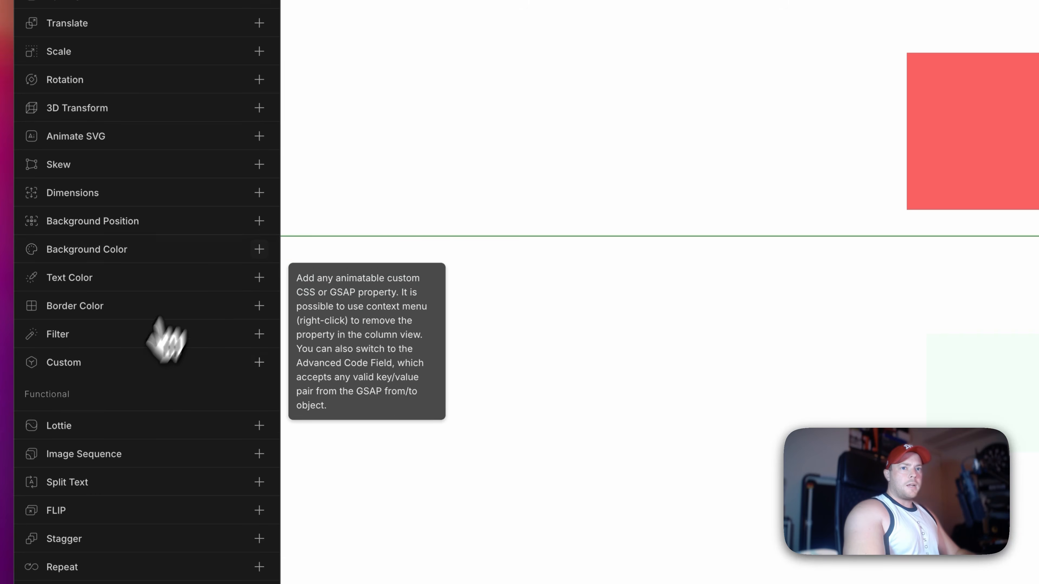
left_click(110, 484)
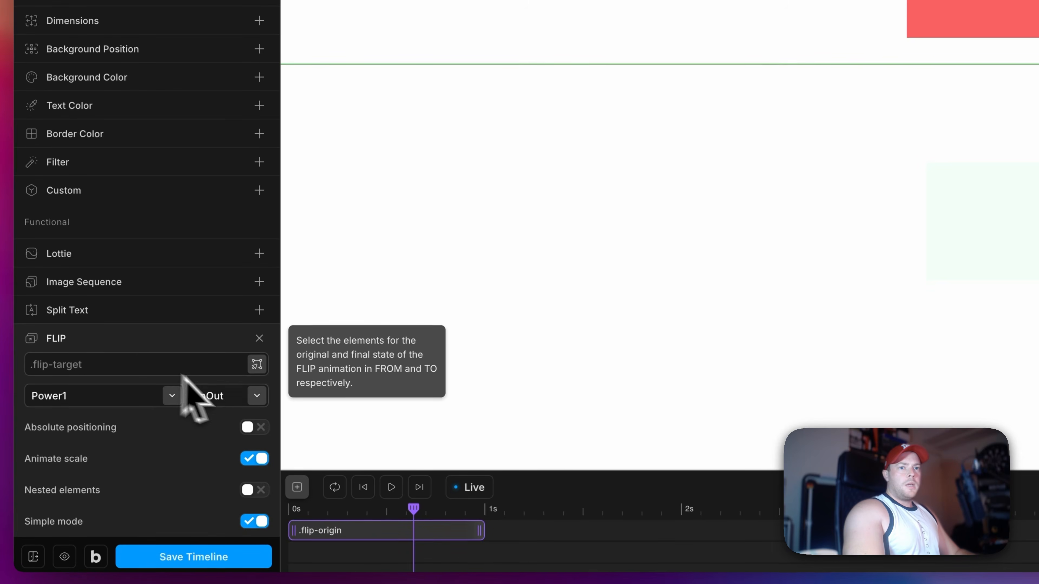
left_click(258, 363)
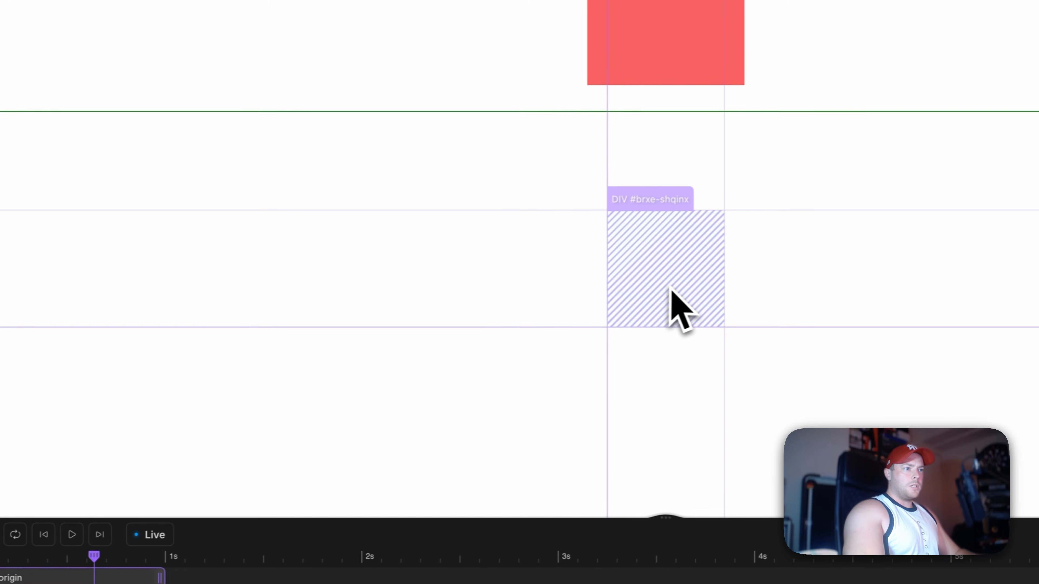
left_click(990, 246)
left_click(610, 259)
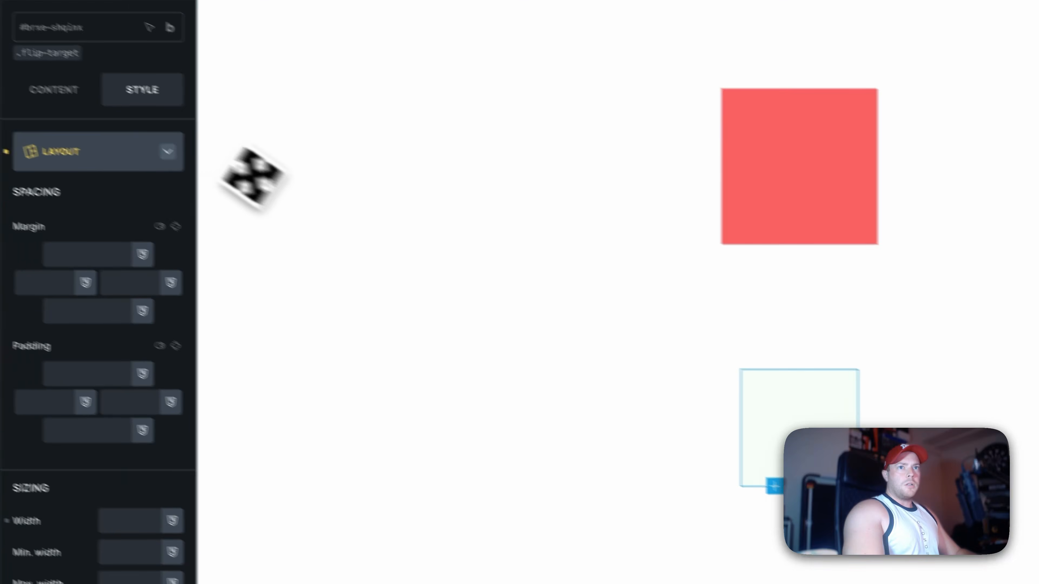
Switch to Bricks and set the Target block's background color to the green swatch var(--success-60).
left_click(114, 152)
left_click(128, 239)
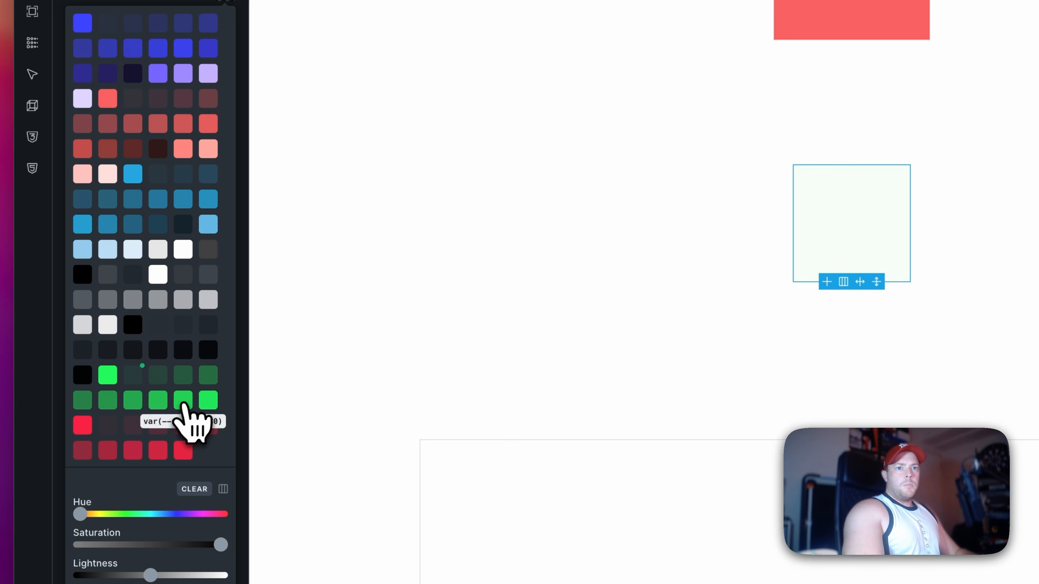
left_click(132, 401)
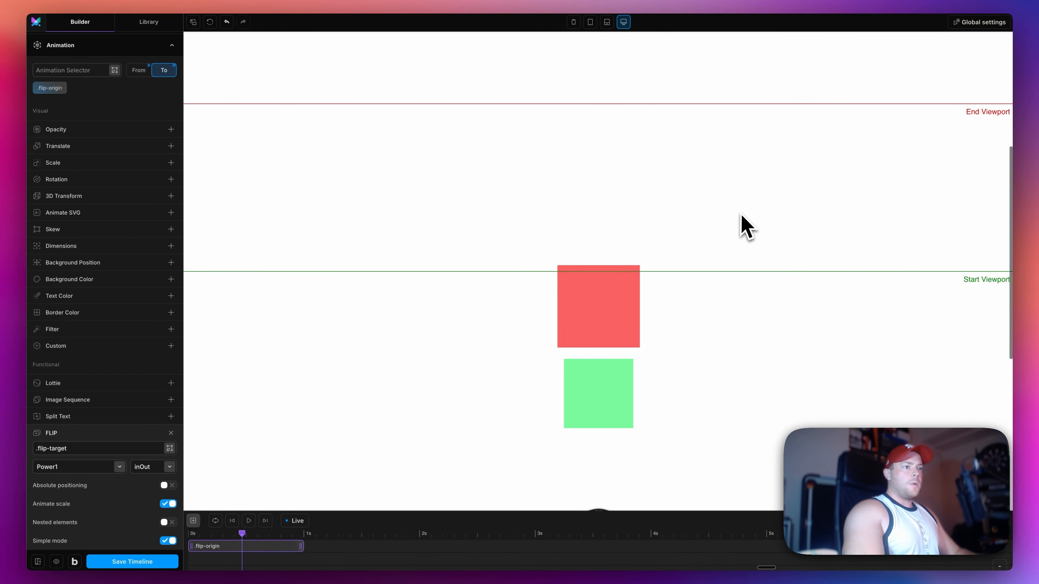
Test the scroll-driven FLIP animation between the red origin square and the green target square in the timeline preview.
scroll(741, 214, "up", 3)
scroll(741, 214, "down", 4)
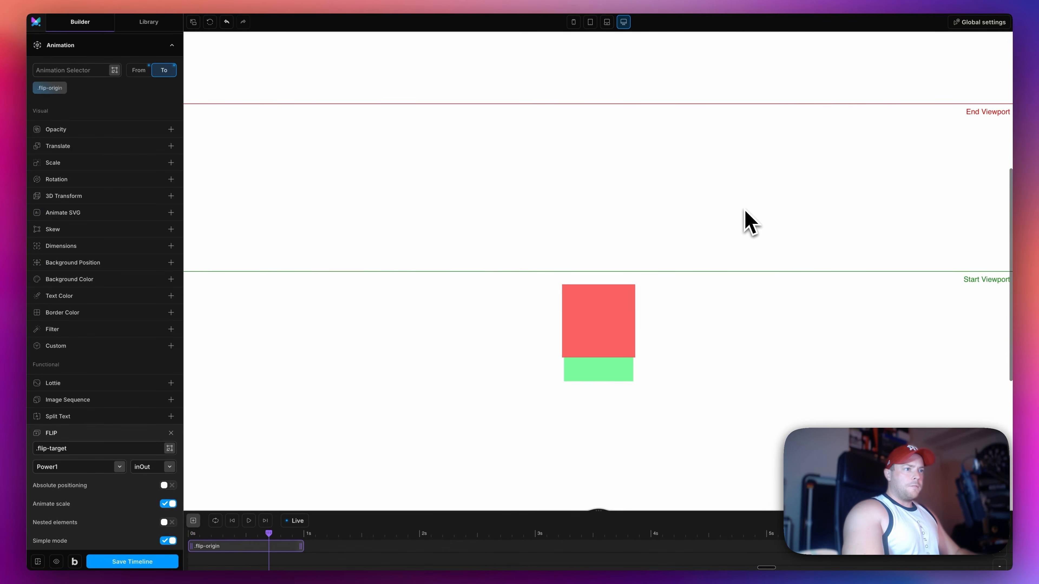
scroll(743, 212, "up", 4)
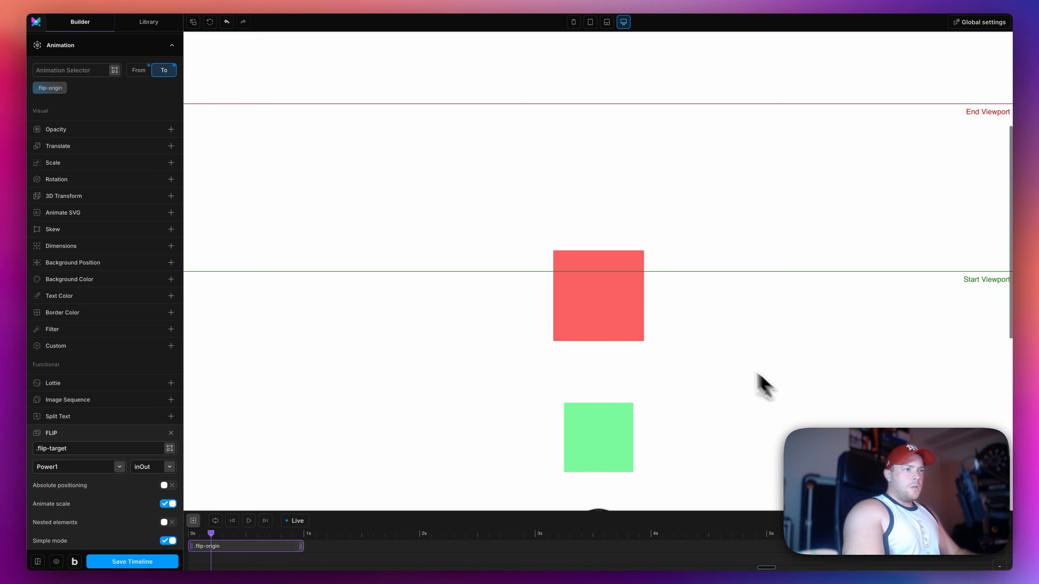
scroll(757, 376, "down", 2)
scroll(623, 362, "down", 2)
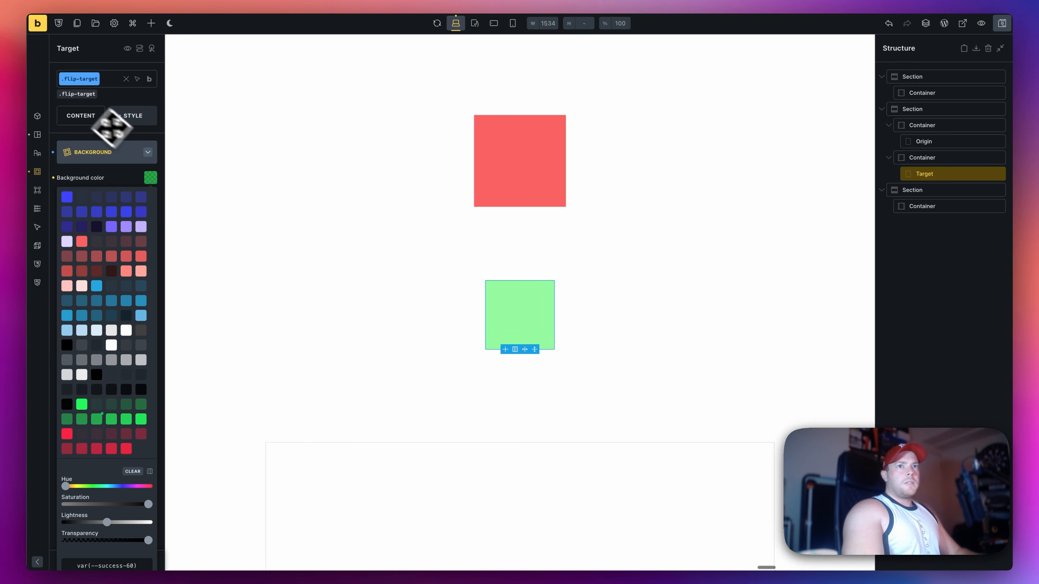
Give the Target block's .flip-target class a border radius that turns the green square into a circle.
left_click(80, 122)
left_click(129, 120)
left_click(115, 152)
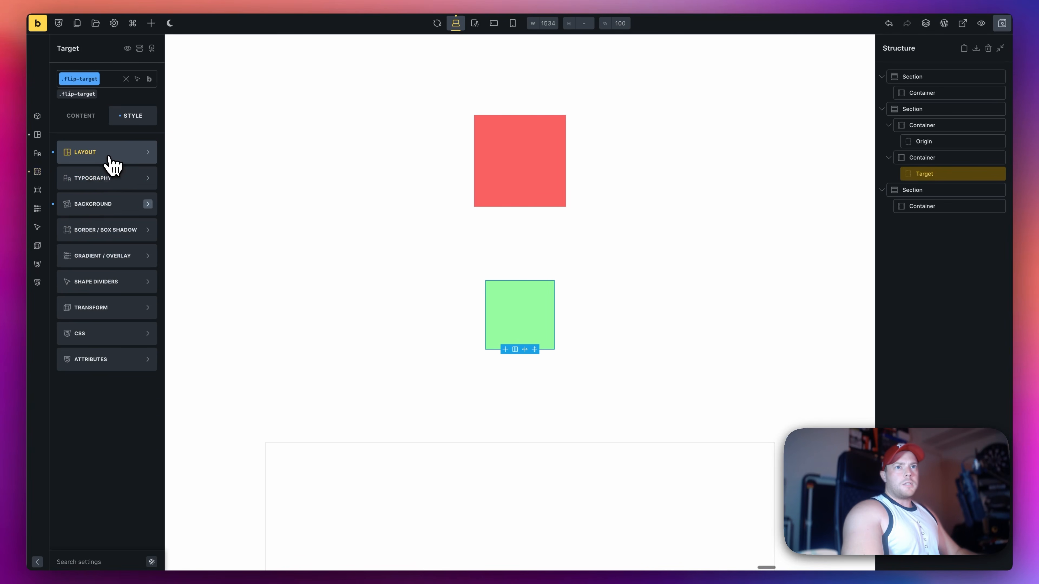
left_click(105, 229)
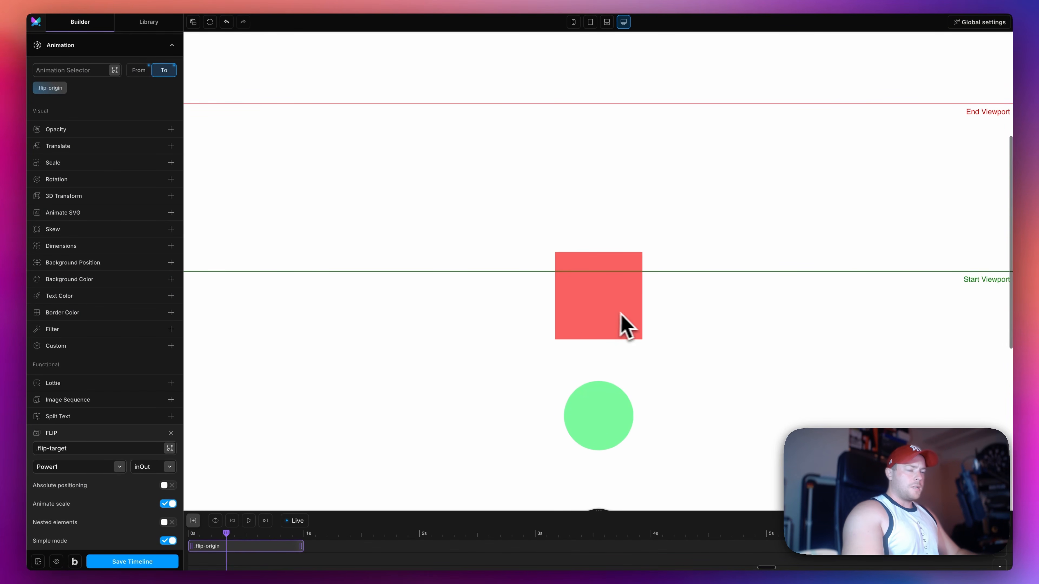
Try adding a custom border-radius of 100% to the To state of the .flip-origin animation.
left_click(139, 71)
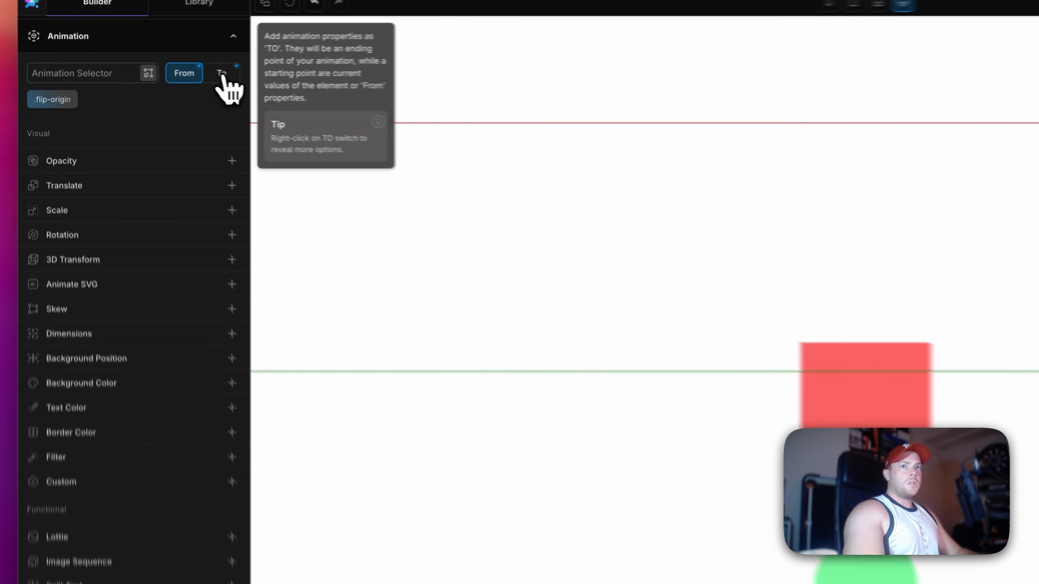
left_click(223, 76)
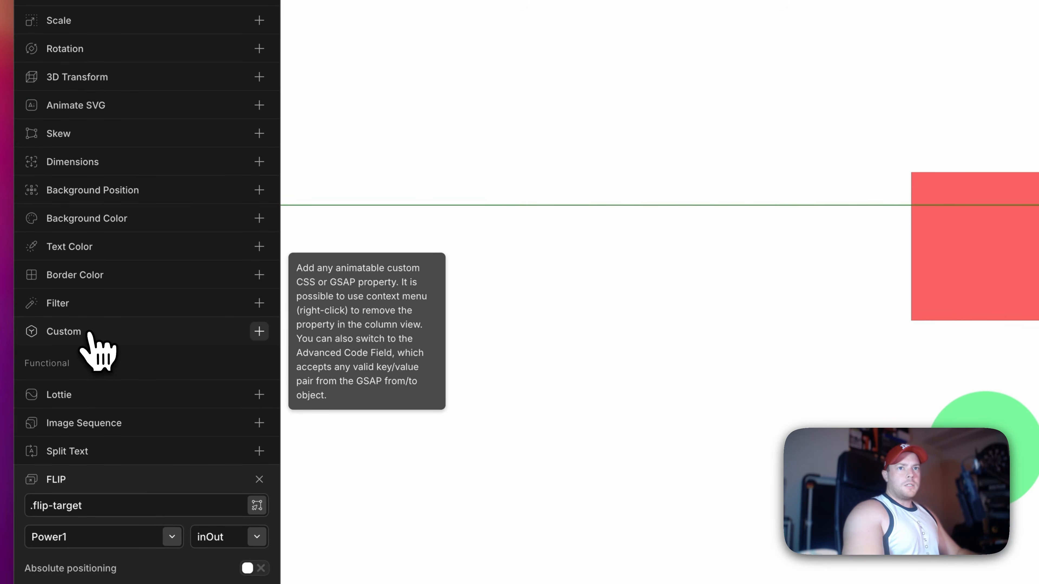
left_click(109, 334)
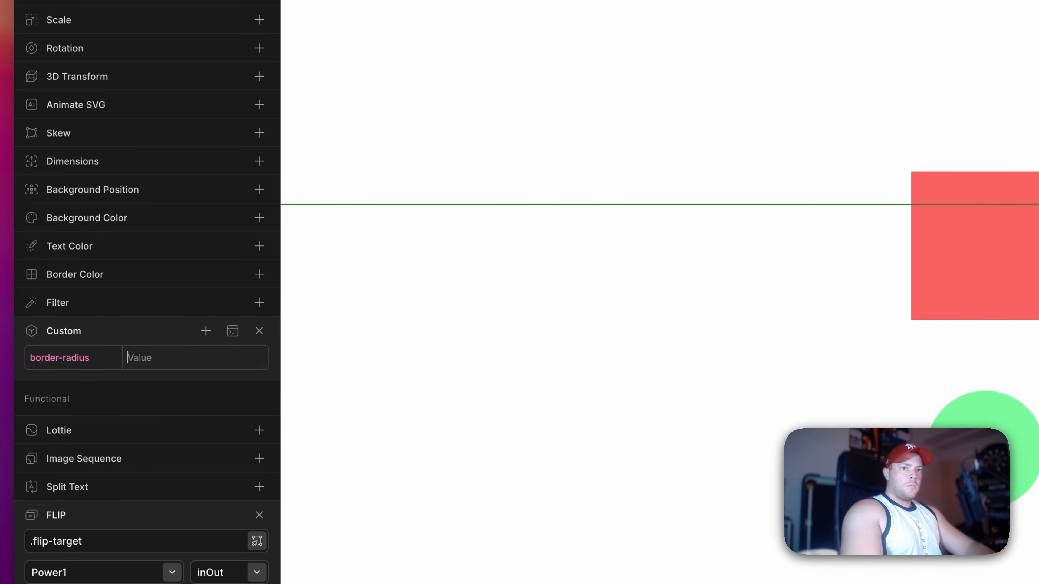
key("BackSpace")
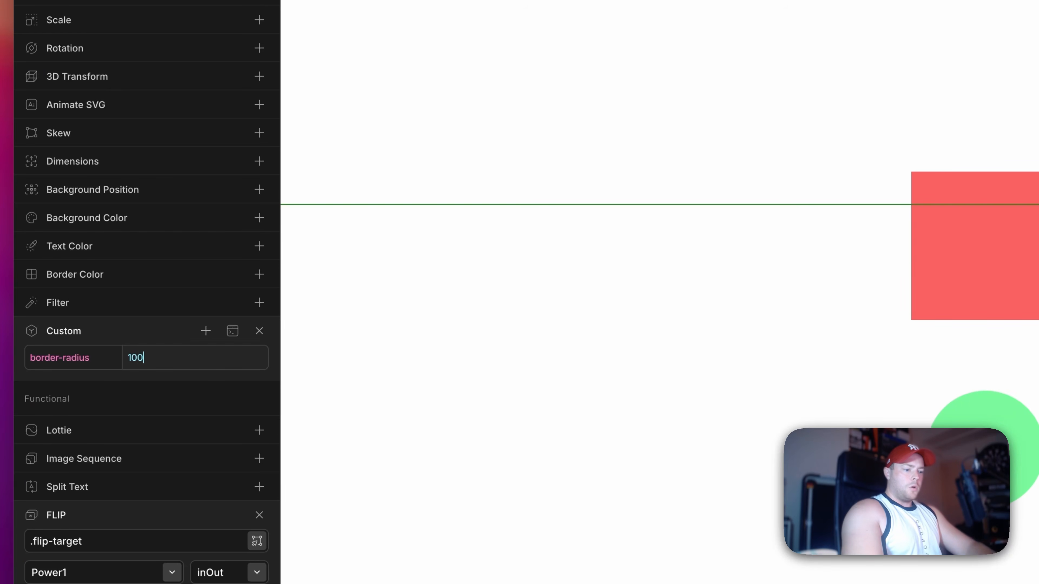
scroll(842, 417, "up", 2)
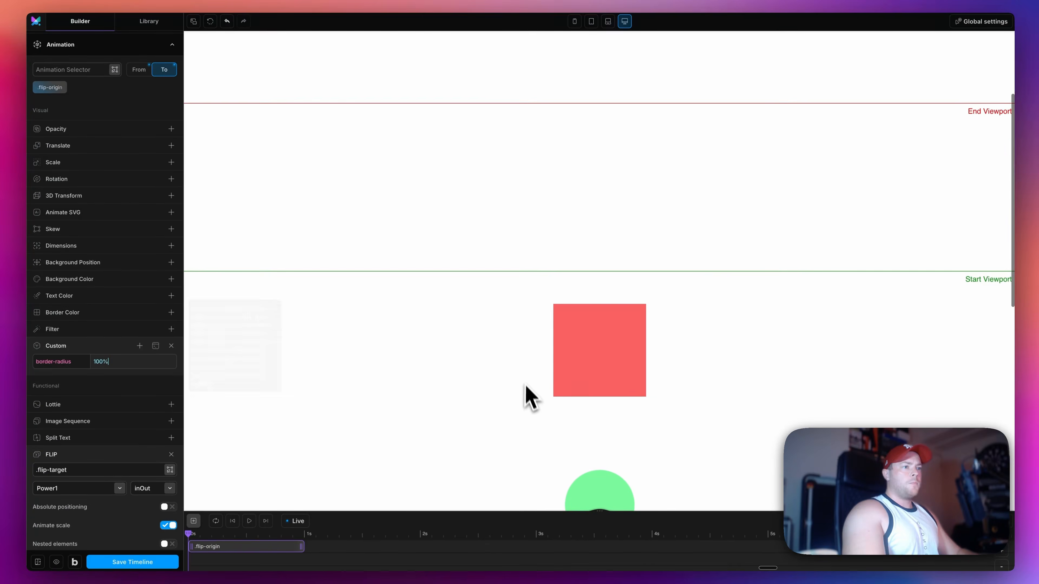
Preview the border-radius animation by scrolling the page, and remove the custom property from the To state.
scroll(859, 414, "down", 1)
scroll(778, 376, "down", 3)
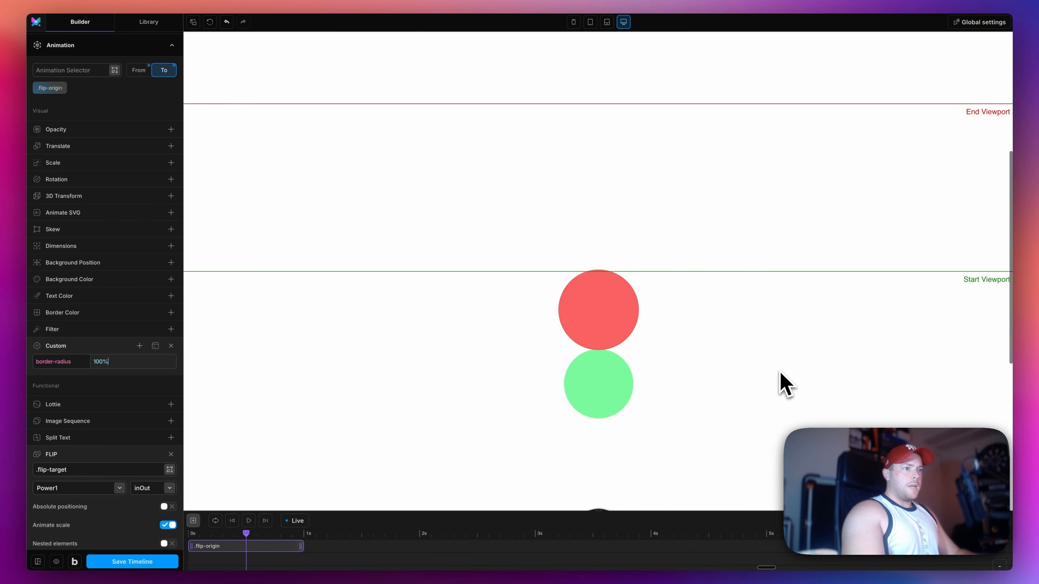
scroll(781, 374, "down", 1)
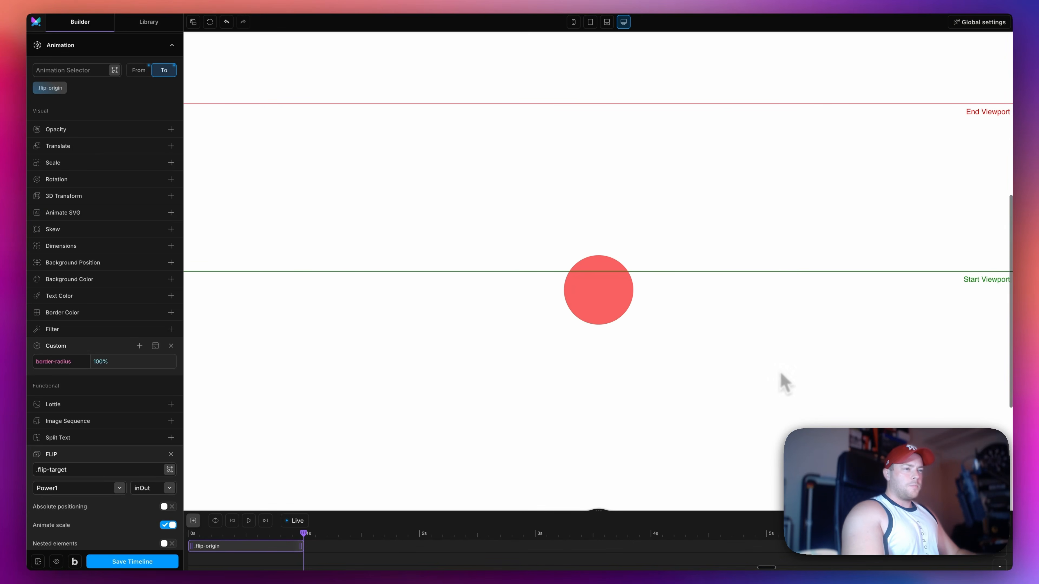
scroll(779, 382, "up", 3)
scroll(779, 382, "down", 2)
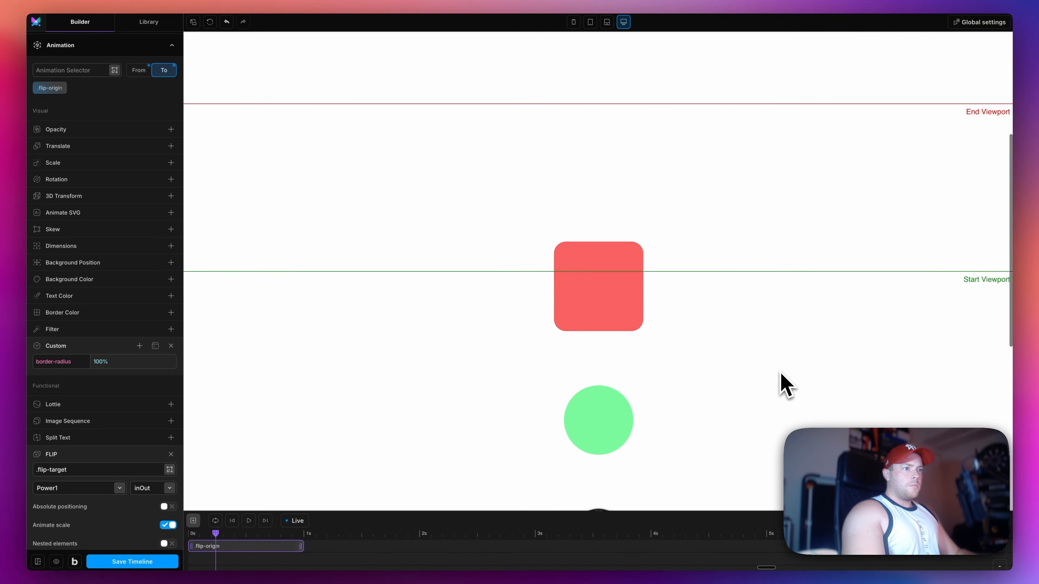
scroll(780, 374, "up", 3)
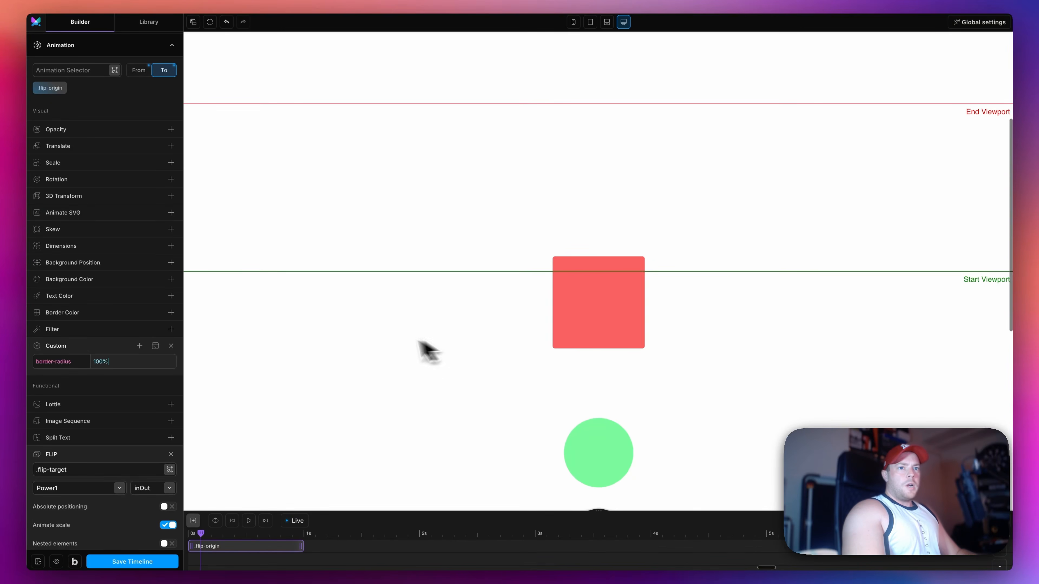
left_click(171, 346)
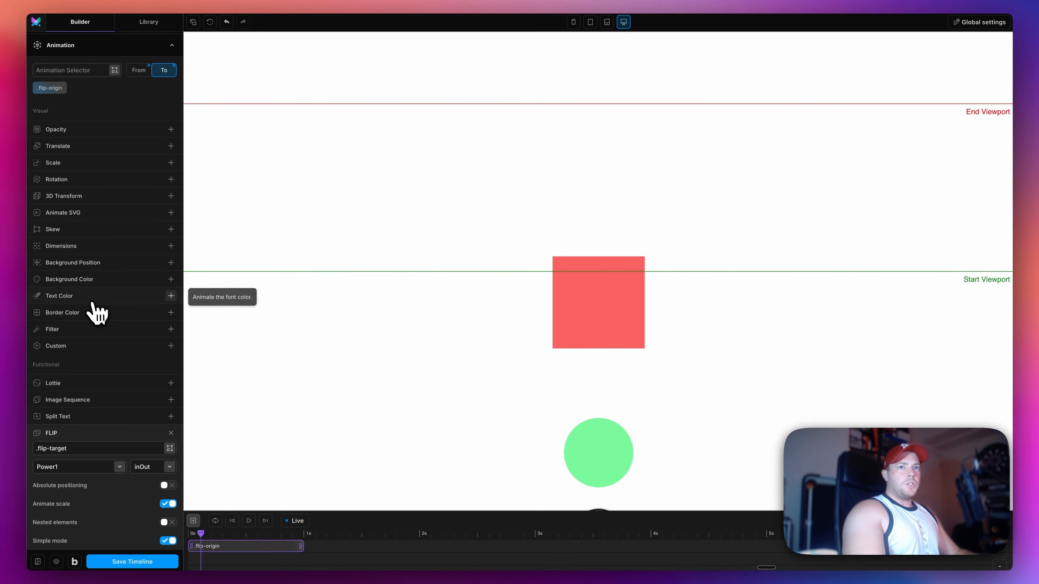
Set the To state's background color to blue and its rotation to 45 on both axes, previewing on scroll.
left_click(107, 280)
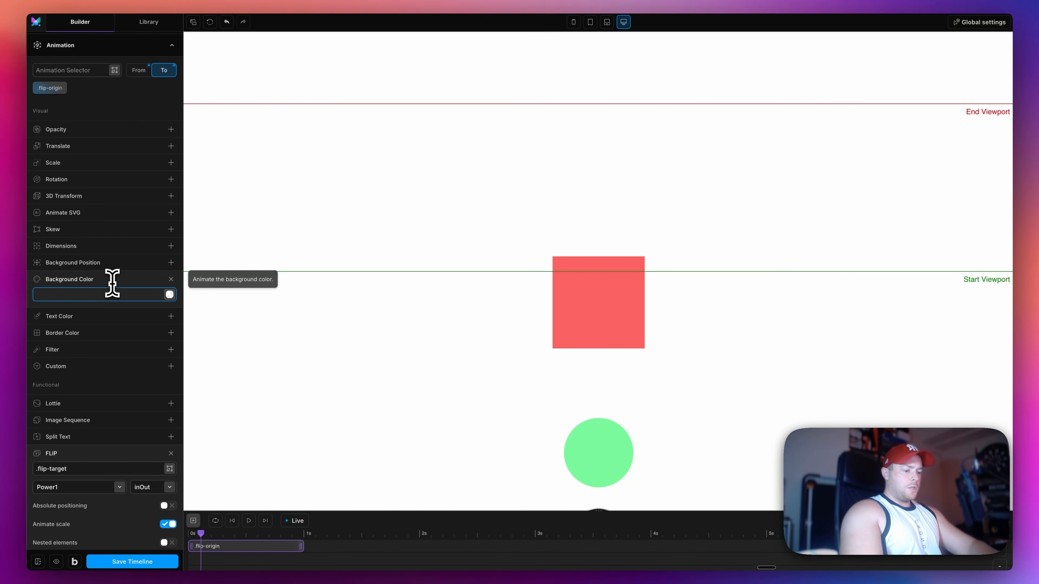
scroll(417, 309, "down", 4)
scroll(416, 309, "up", 5)
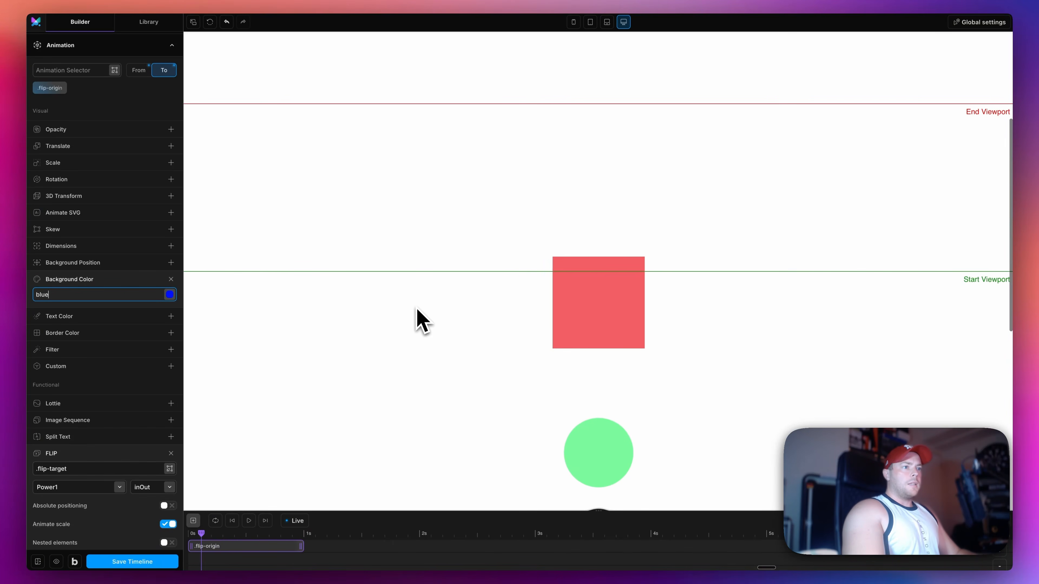
scroll(416, 309, "down", 3)
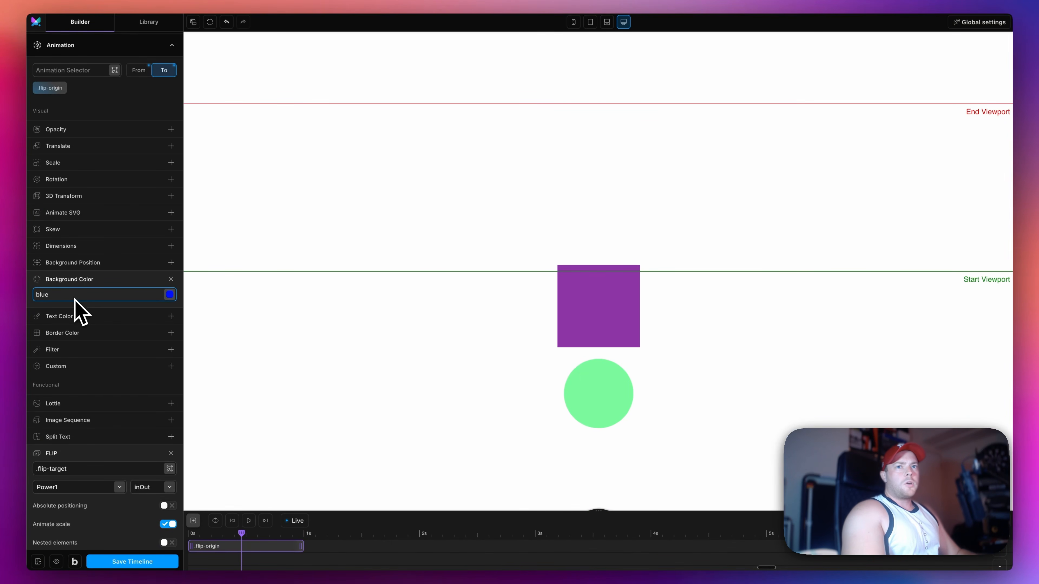
left_click(100, 180)
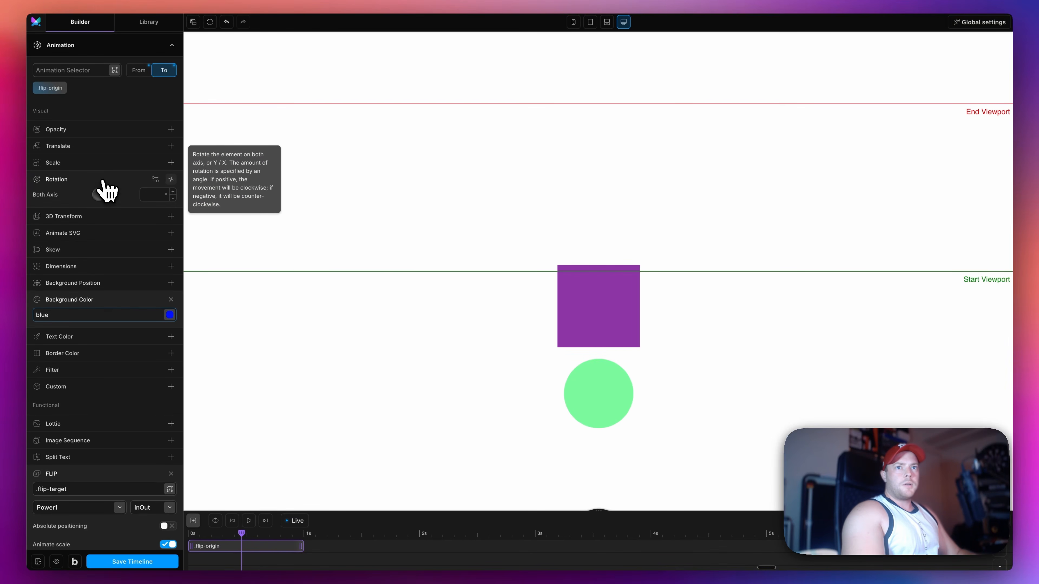
scroll(417, 230, "down", 3)
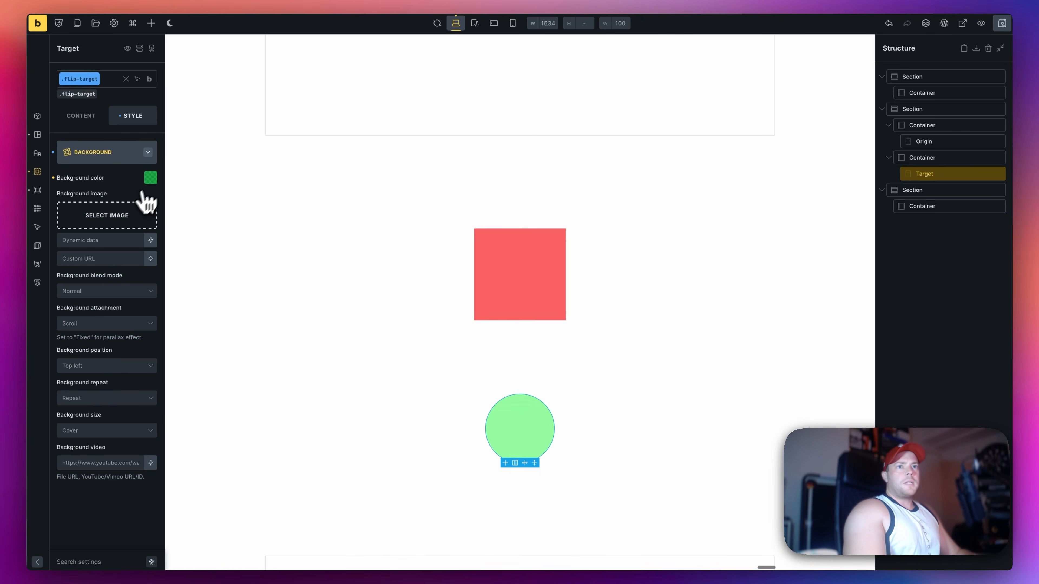
In Bricks, make the Target block's background color fully transparent.
left_click(150, 179)
scroll(104, 409, "down", 2)
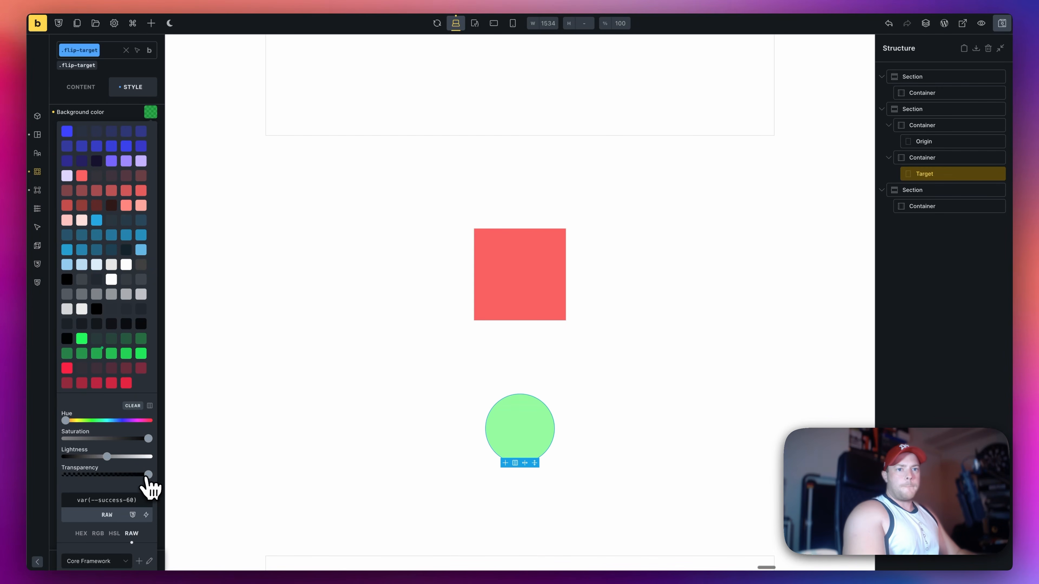
left_click_drag(148, 474, 63, 475)
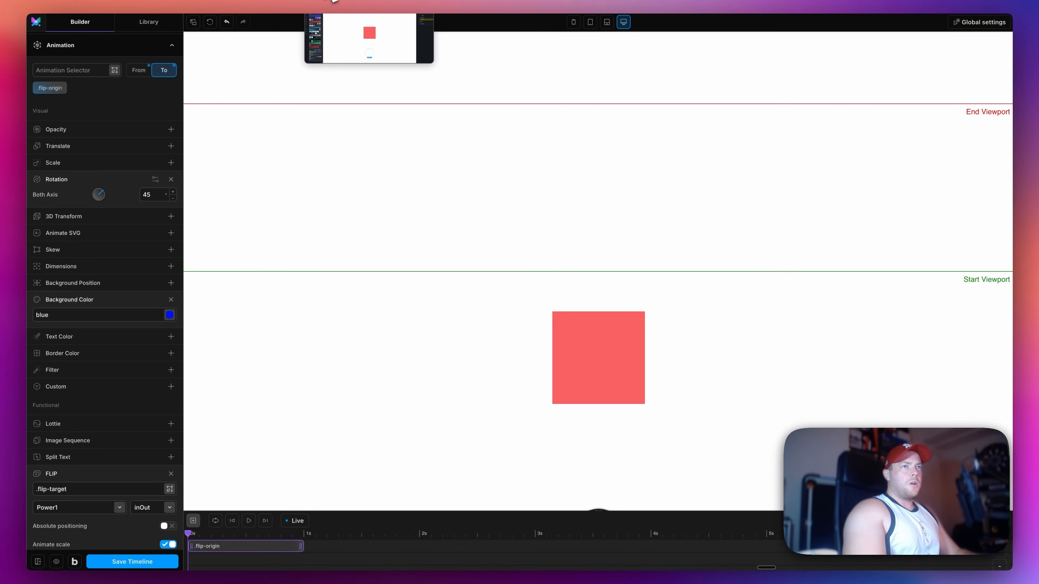
Switch to Bricks and reorder the four Origin blocks in the structure to the sequence 2, 1, 4, 3.
left_click(334, 5)
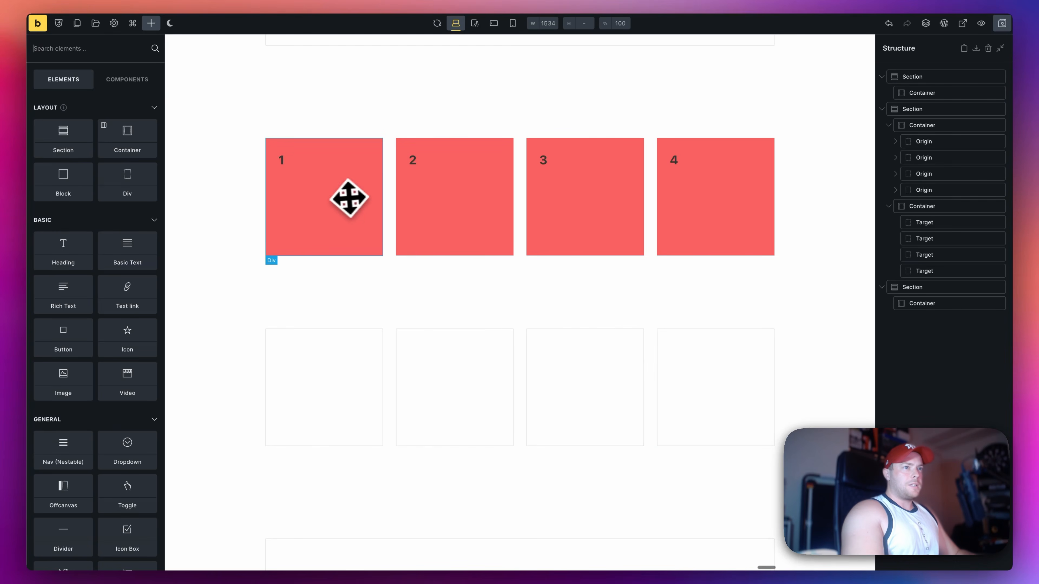
left_click(423, 204)
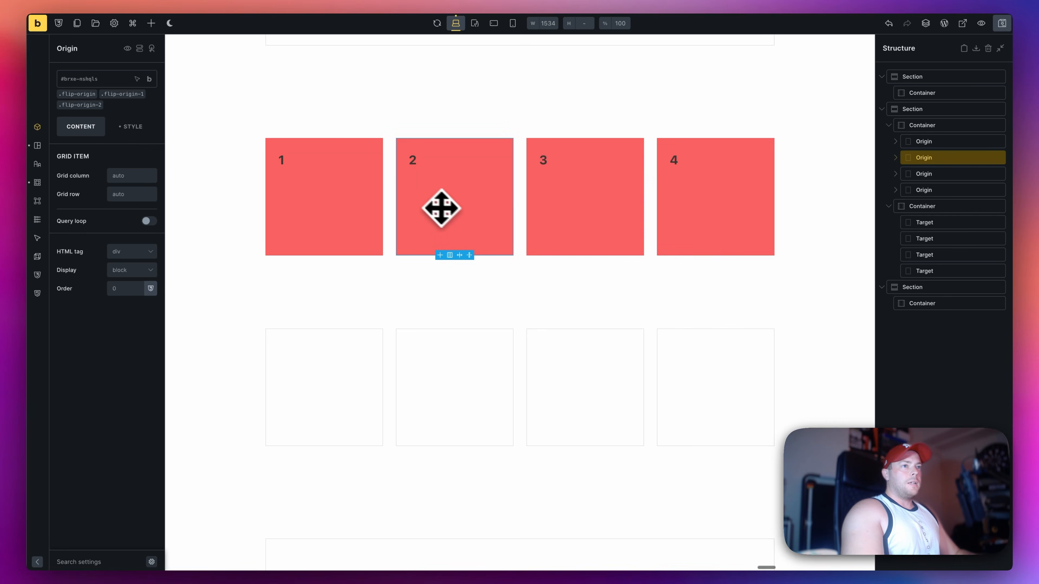
left_click_drag(922, 160, 930, 135)
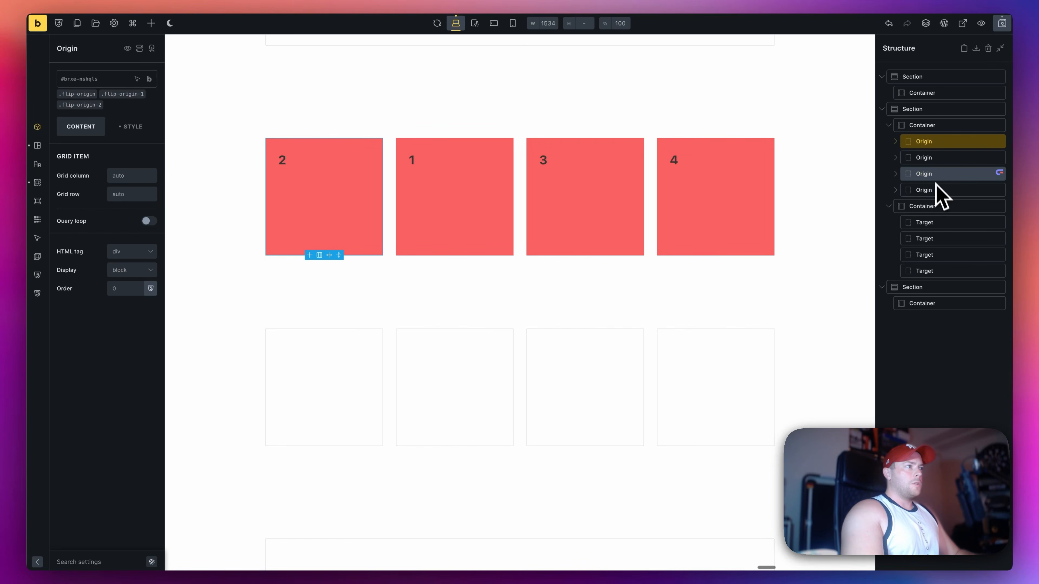
left_click(930, 192)
left_click_drag(930, 192, 934, 175)
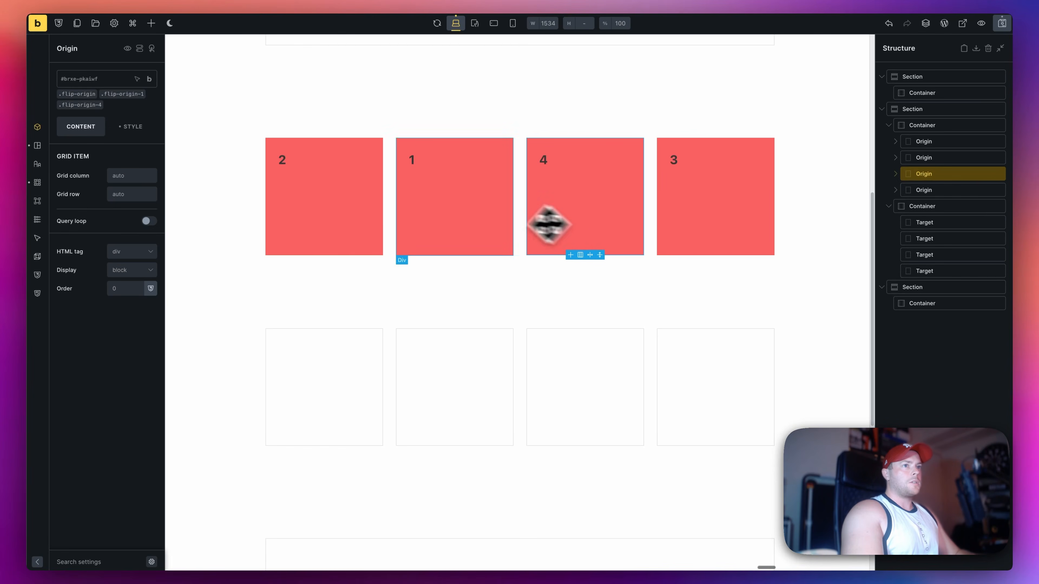
Remove the extra .flip-origin-1 class from Origin blocks 2 and 4, and check each origin block's numbered class.
left_click(349, 201)
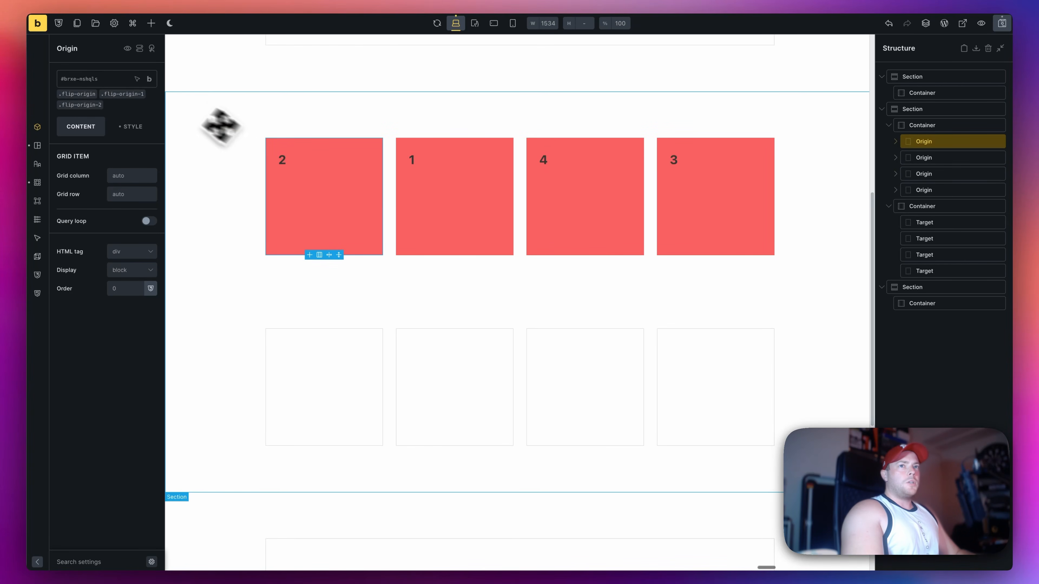
left_click(146, 89)
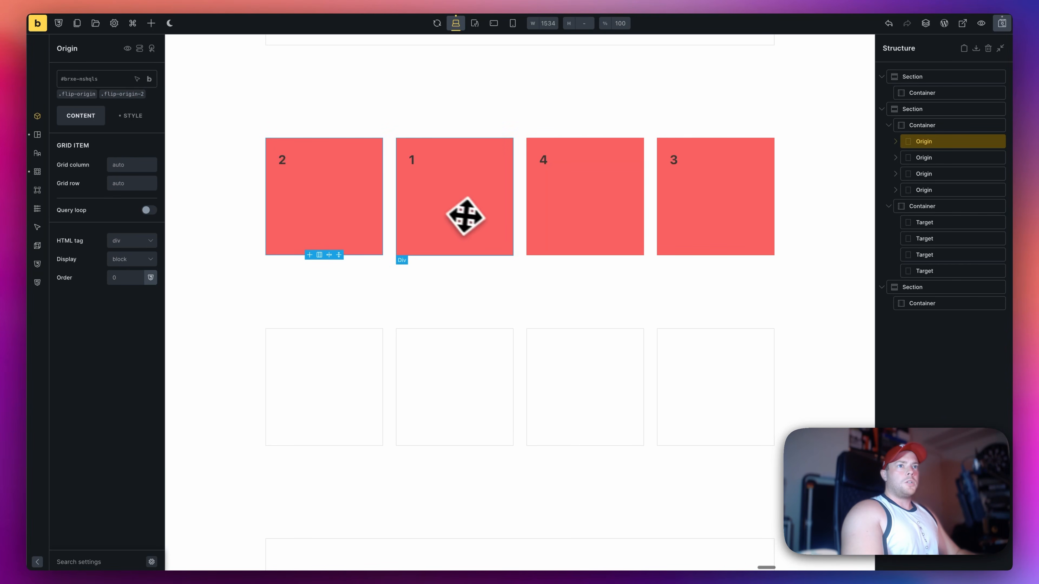
left_click(464, 216)
left_click(557, 209)
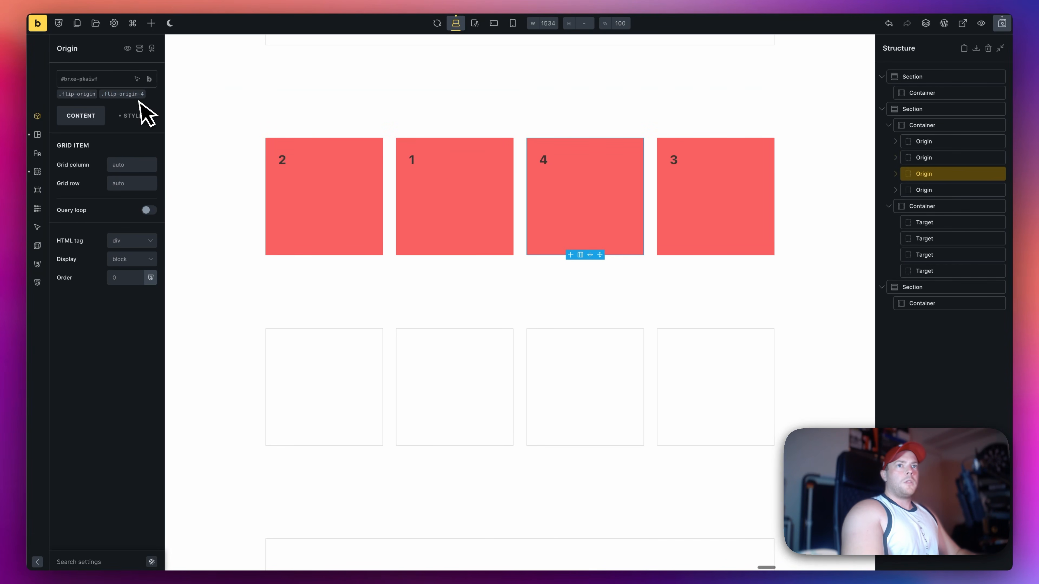
left_click(691, 221)
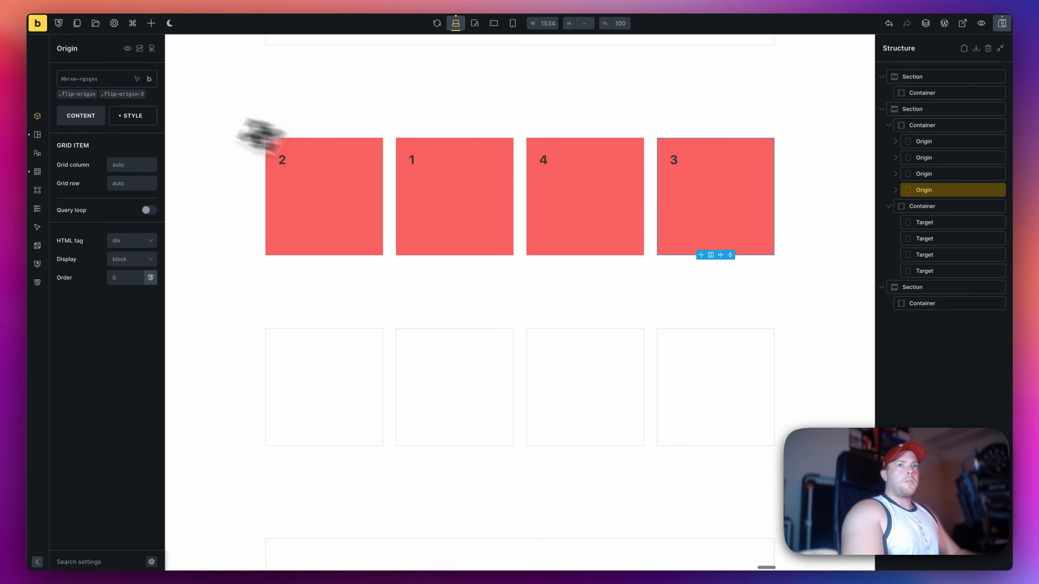
Check the numbered .flip-target classes assigned to the four Target blocks in the lower row.
left_click(342, 393)
left_click(425, 365)
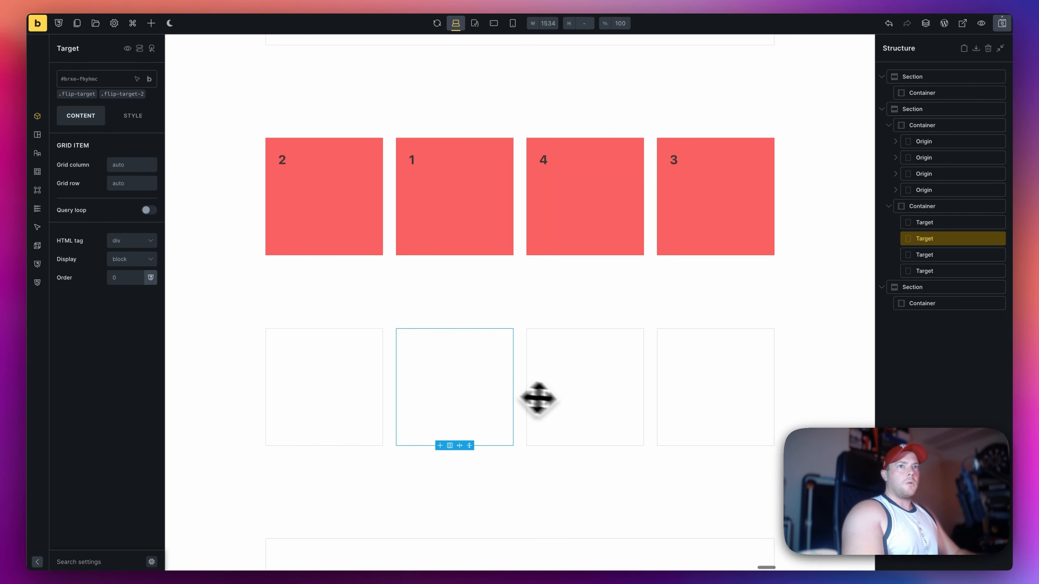
left_click(619, 399)
left_click(707, 390)
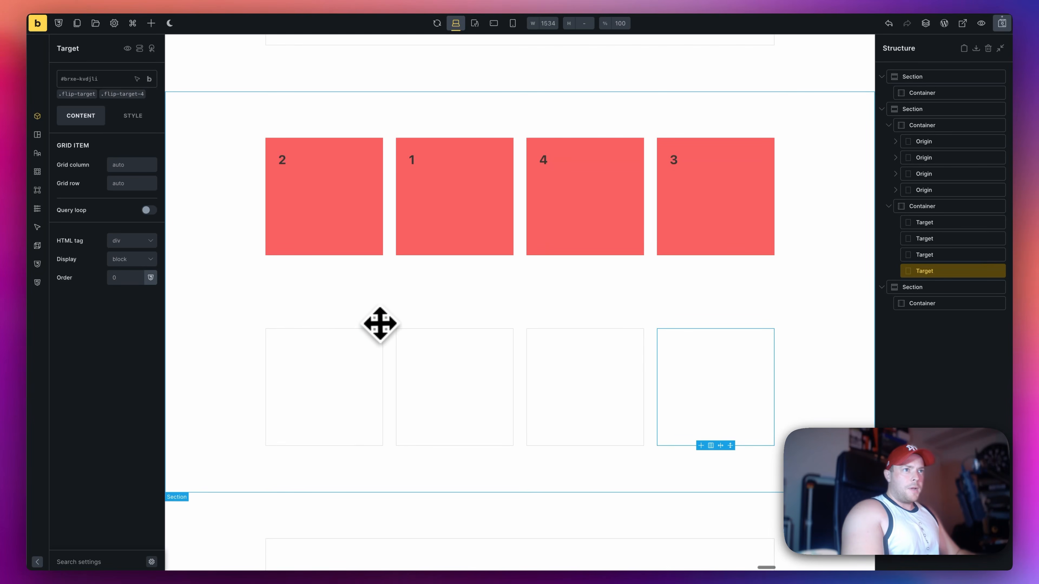
scroll(353, 327, "down", 1)
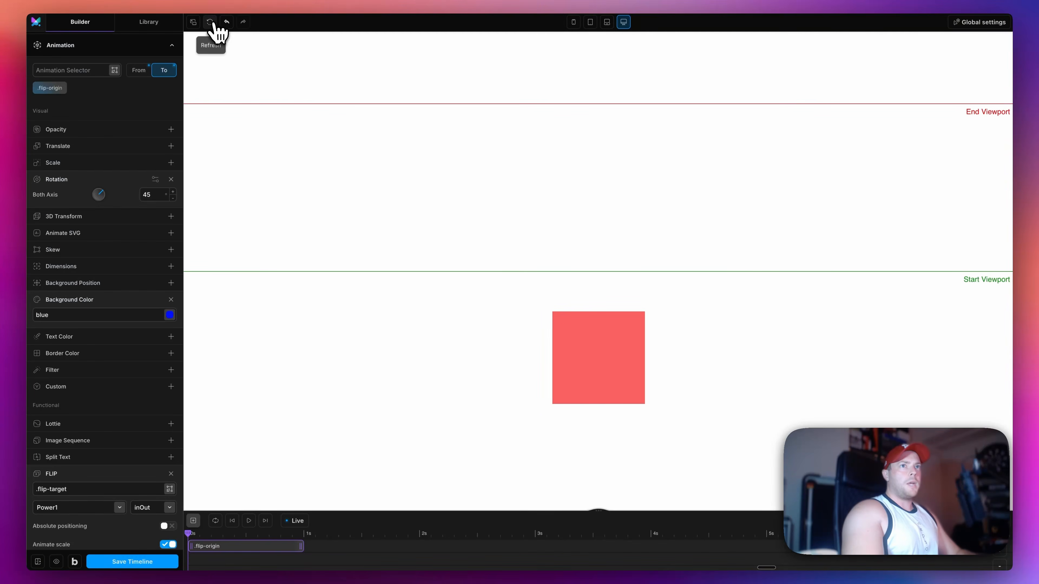
Refresh the timeline preview and replace the animation selector with .flip-origin-1.
left_click(210, 22)
scroll(55, 359, "up", 5)
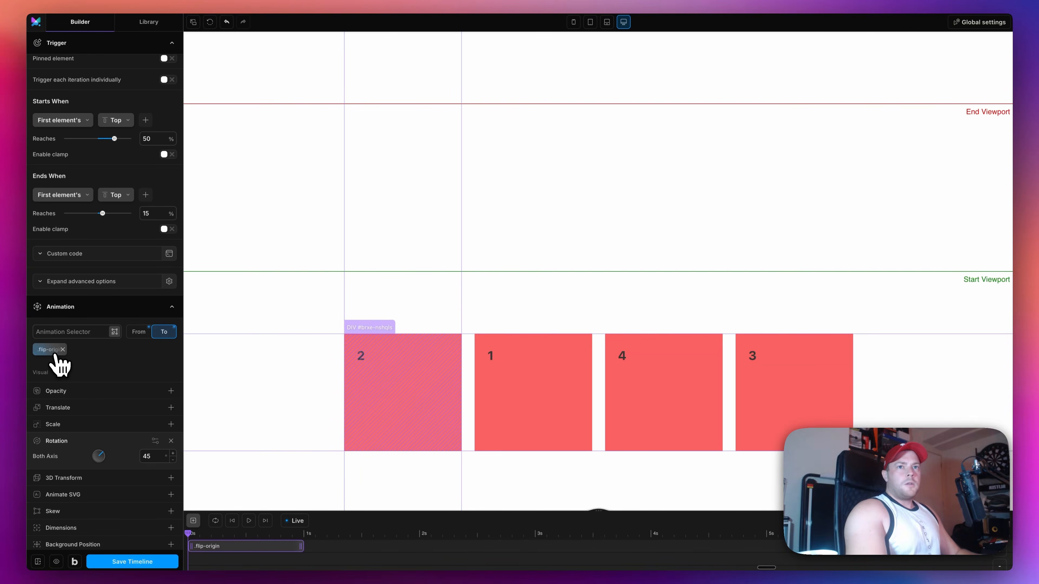
left_click(48, 352)
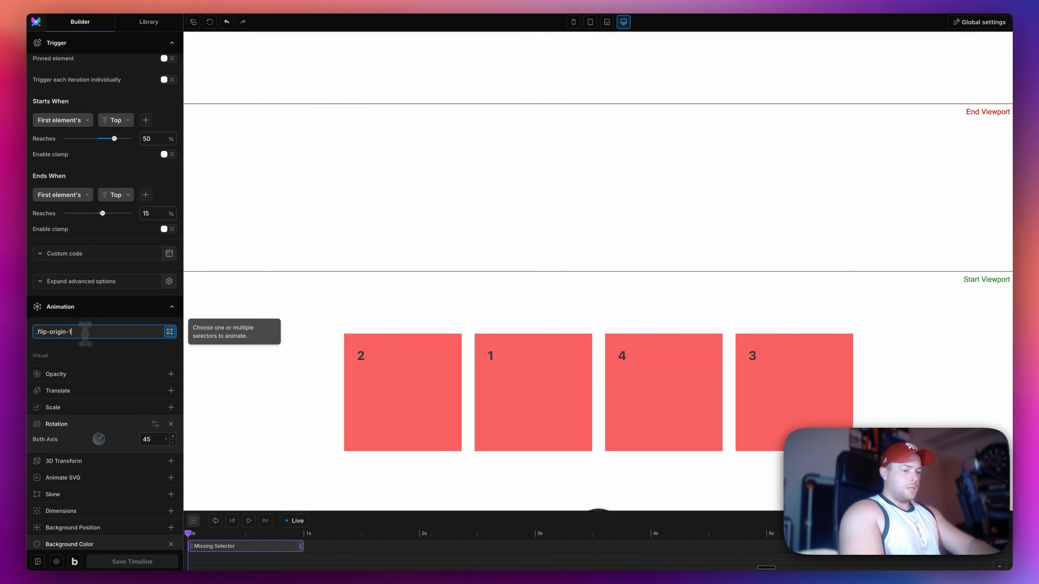
key("Return")
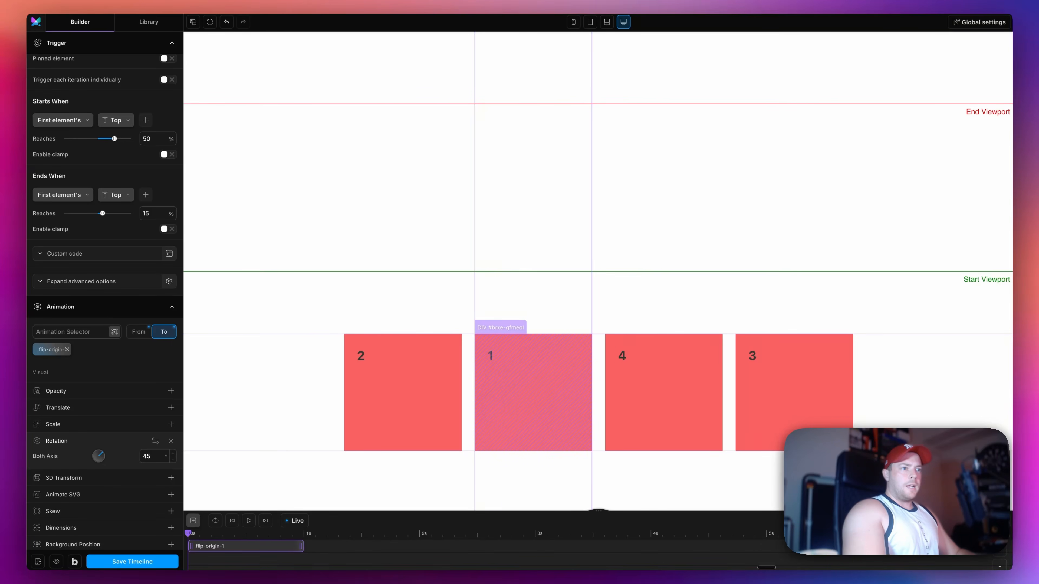
Edit the .flip-target FLIP selector in the To state, and set the From state's FLIP selector to .flip-origin-1.
scroll(69, 373, "down", 10)
left_click(78, 309)
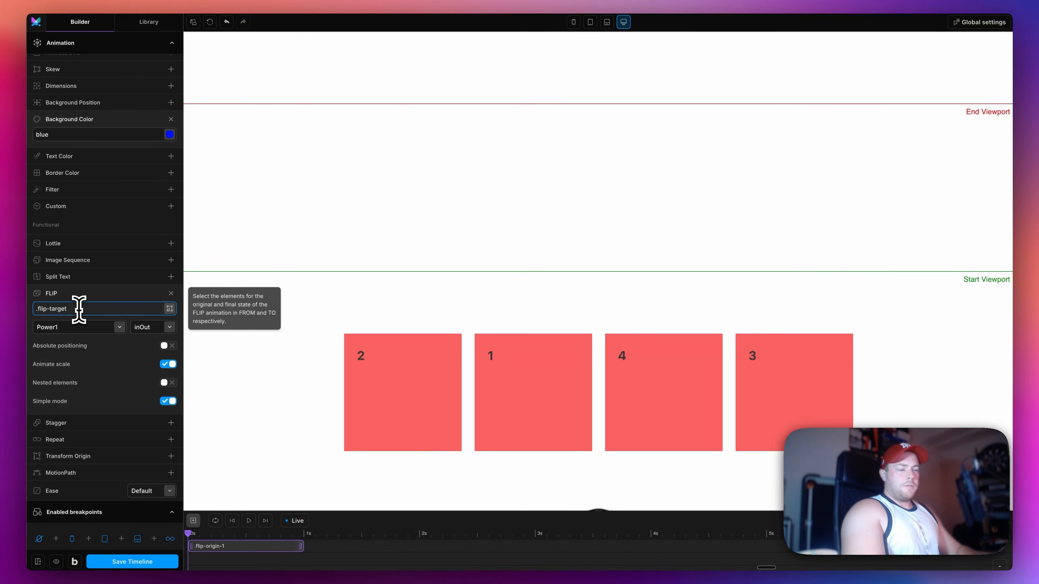
scroll(79, 310, "up", 10)
left_click(139, 130)
scroll(109, 350, "down", 8)
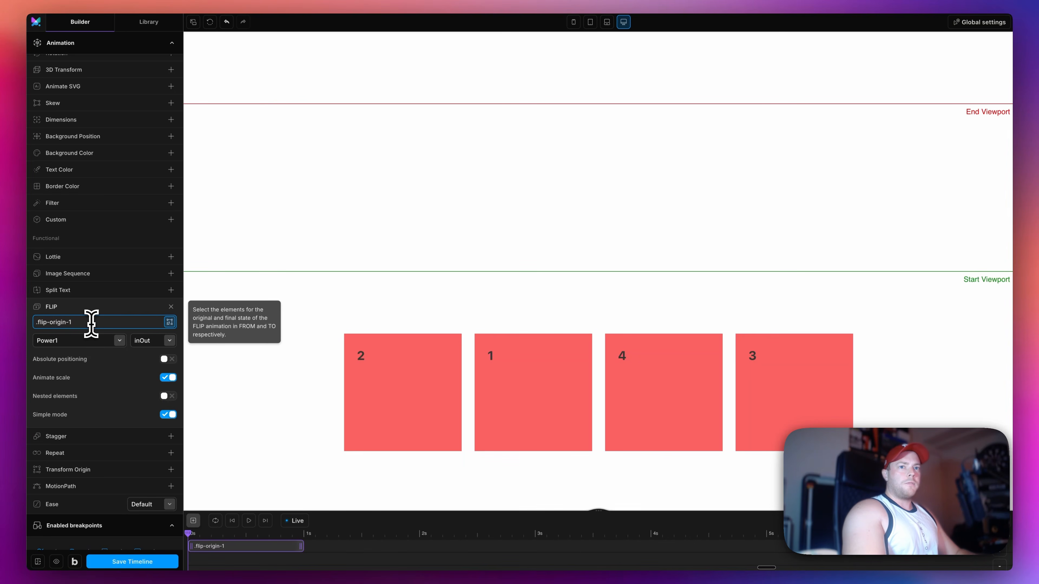
Remove the background color and rotation properties from the To state, and set its FLIP selector to .flip-target-1.
scroll(45, 322, "up", 10)
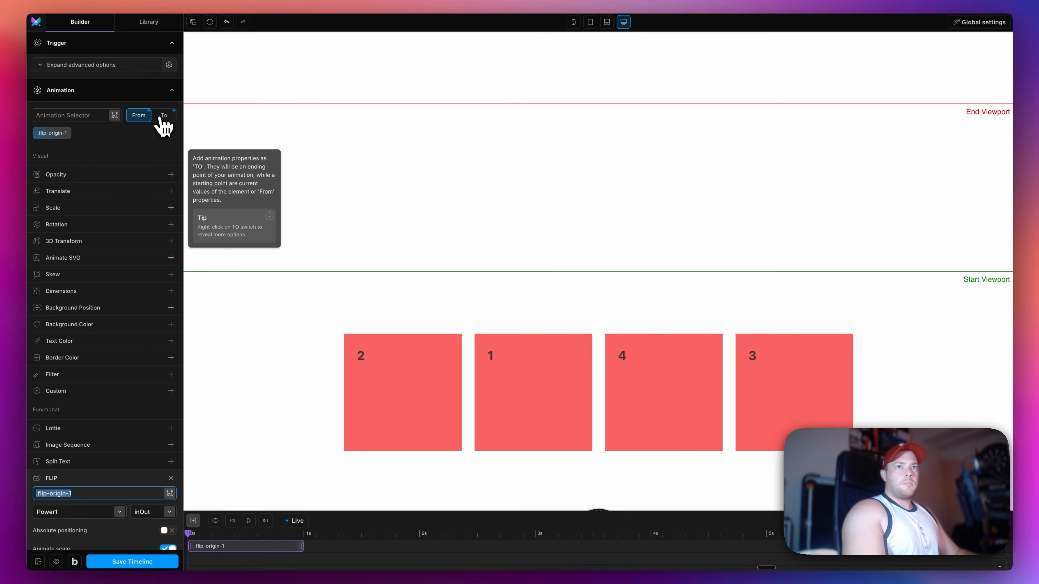
left_click(162, 124)
scroll(132, 239, "down", 6)
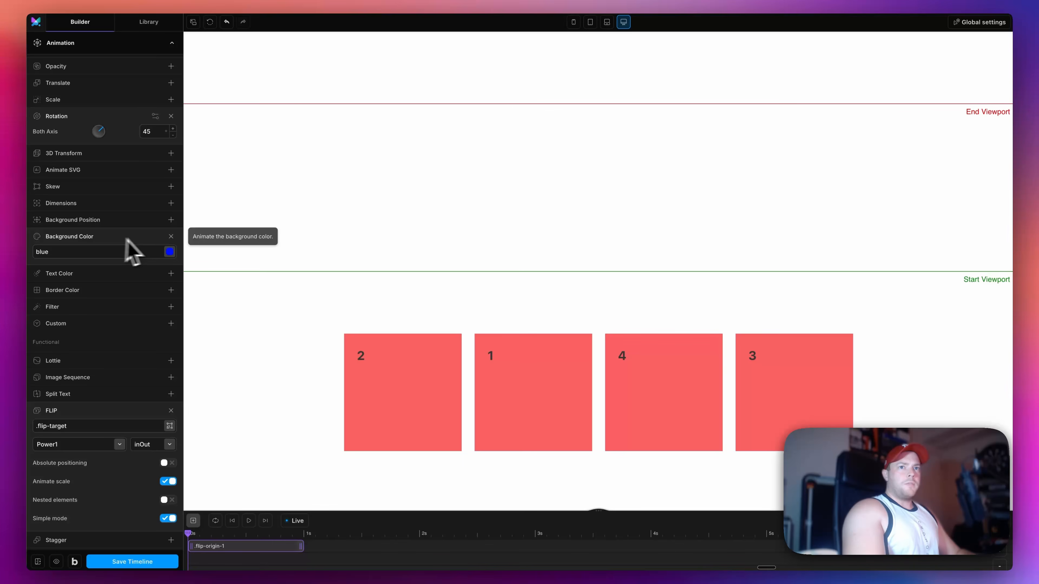
left_click(171, 236)
left_click(171, 116)
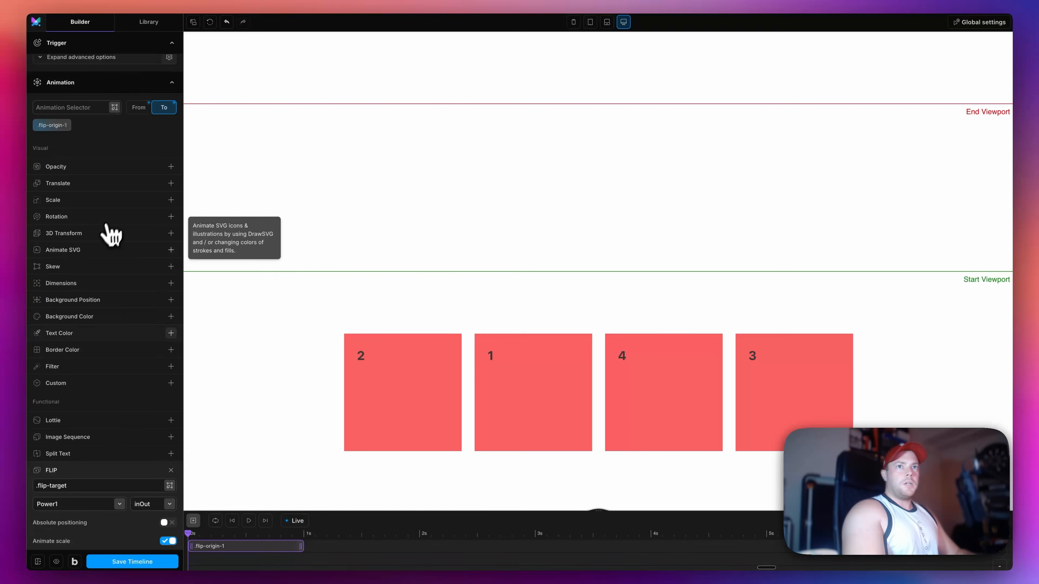
scroll(483, 241, "down", 7)
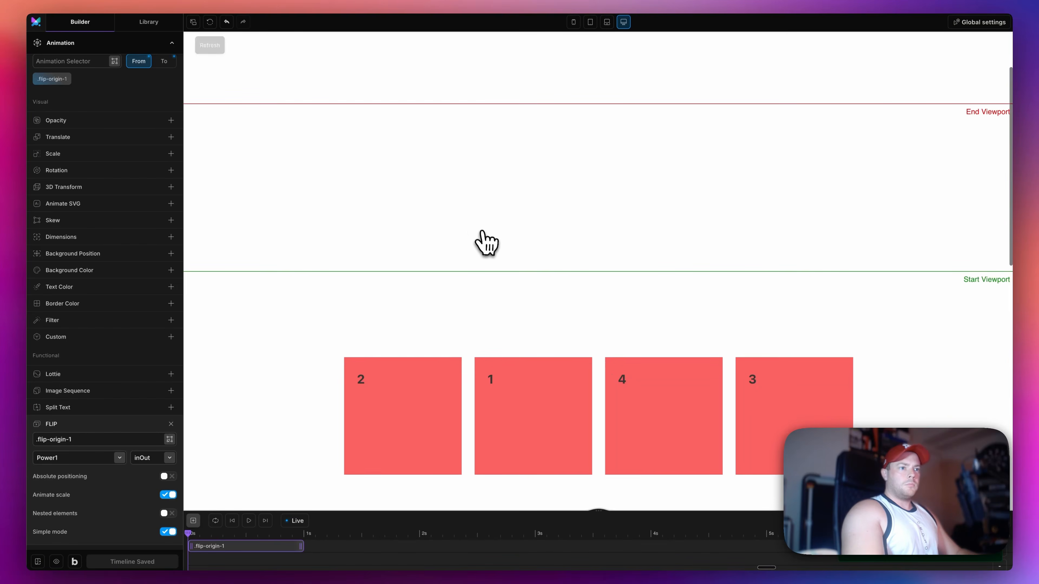
Run the scroll preview back and forth to check block 1's FLIP animation.
scroll(483, 245, "up", 1)
scroll(487, 255, "up", 4)
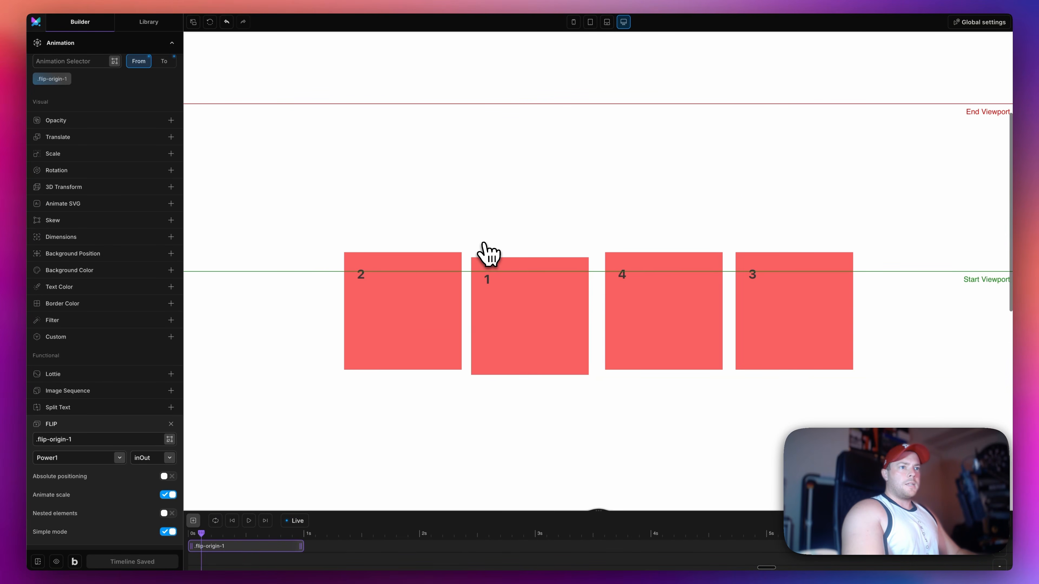
scroll(486, 256, "down", 3)
scroll(487, 257, "down", 2)
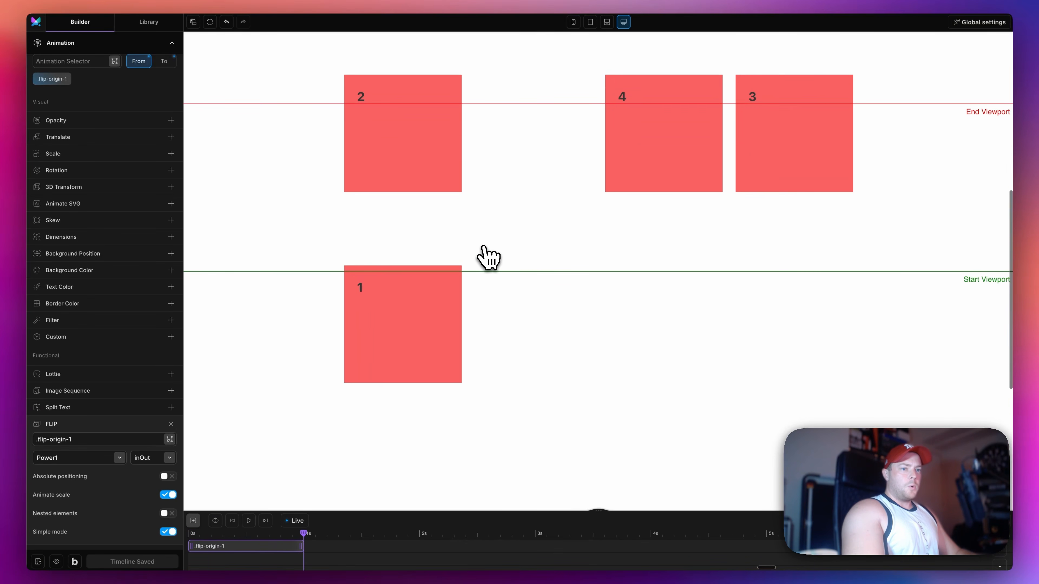
scroll(487, 257, "up", 5)
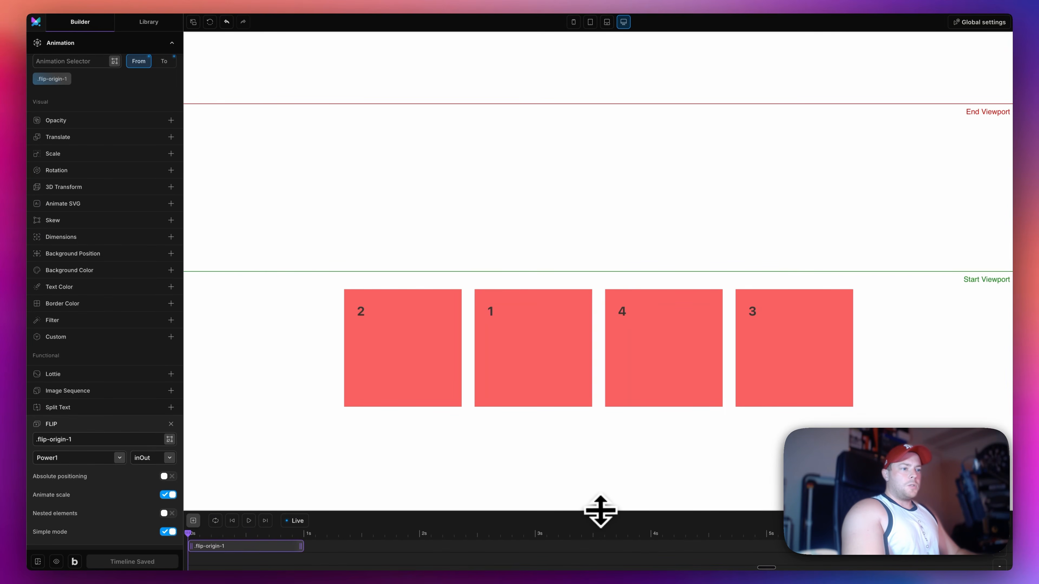
Enlarge the timeline area and duplicate the .flip-origin-1 animation three times.
left_click_drag(601, 512, 601, 376)
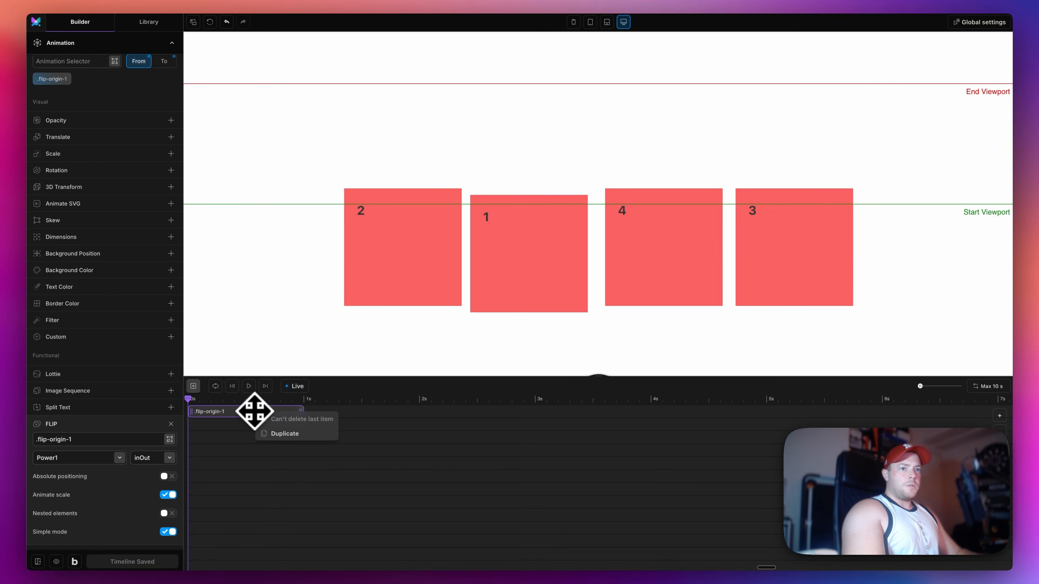
left_click(281, 431)
right_click(257, 427)
left_click(278, 448)
right_click(257, 441)
left_click(276, 462)
Change the second timeline animation's selector to .flip-origin-2.
left_click(237, 425)
scroll(62, 286, "up", 5)
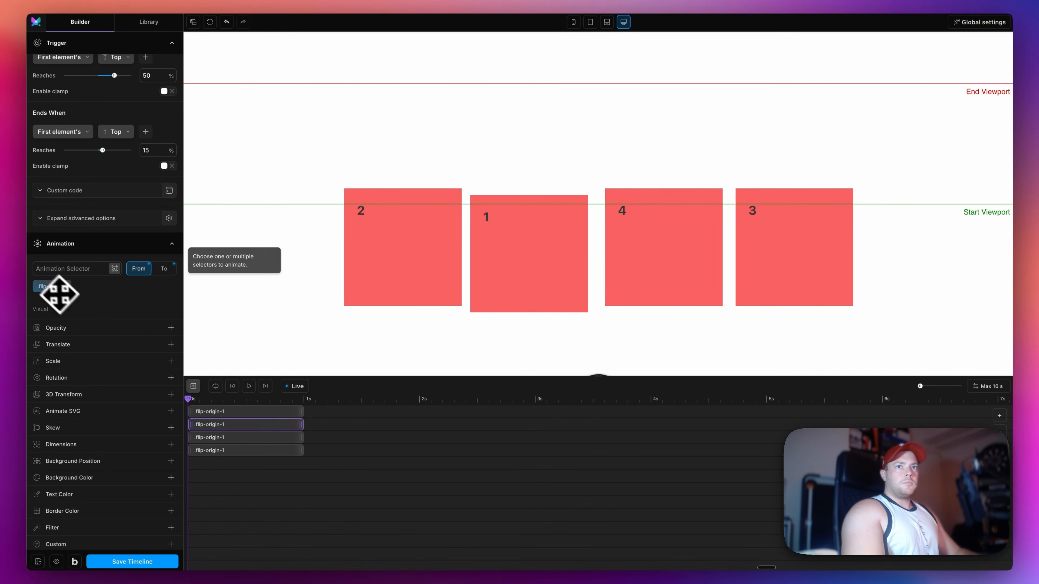
double_click(59, 289)
key("BackSpace")
type("2")
key("Return")
Set the second animation's FLIP selectors to .flip-origin-2 in the From state and .flip-target-2 in the To state.
scroll(81, 285, "down", 7)
left_click(79, 339)
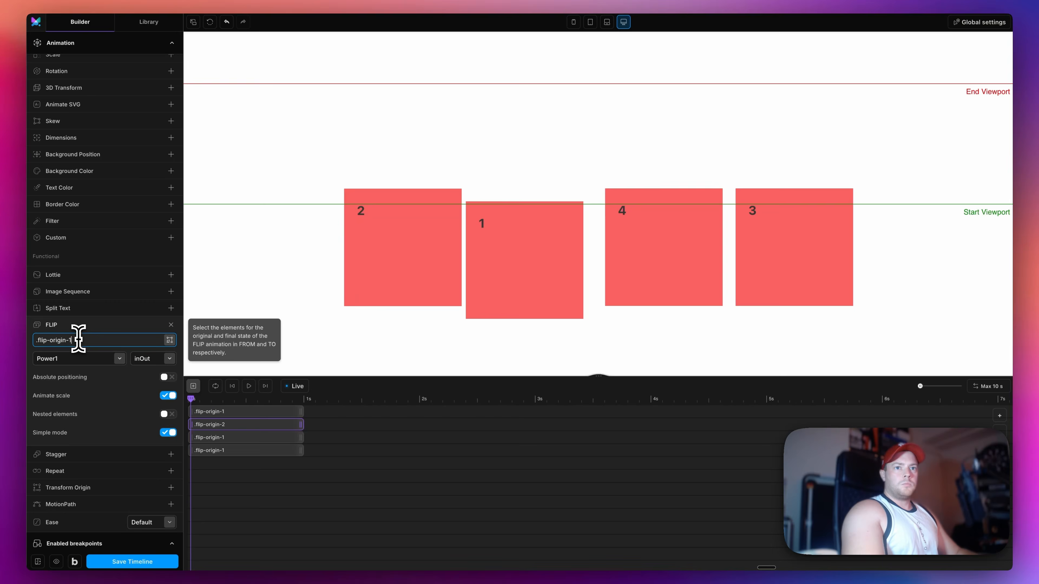
scroll(80, 342, "up", 4)
left_click(95, 439)
key("BackSpace")
type("2")
Set the third animation's FLIP selectors to .flip-target-3 in the To state and .flip-origin-3 in the From state.
left_click(232, 440)
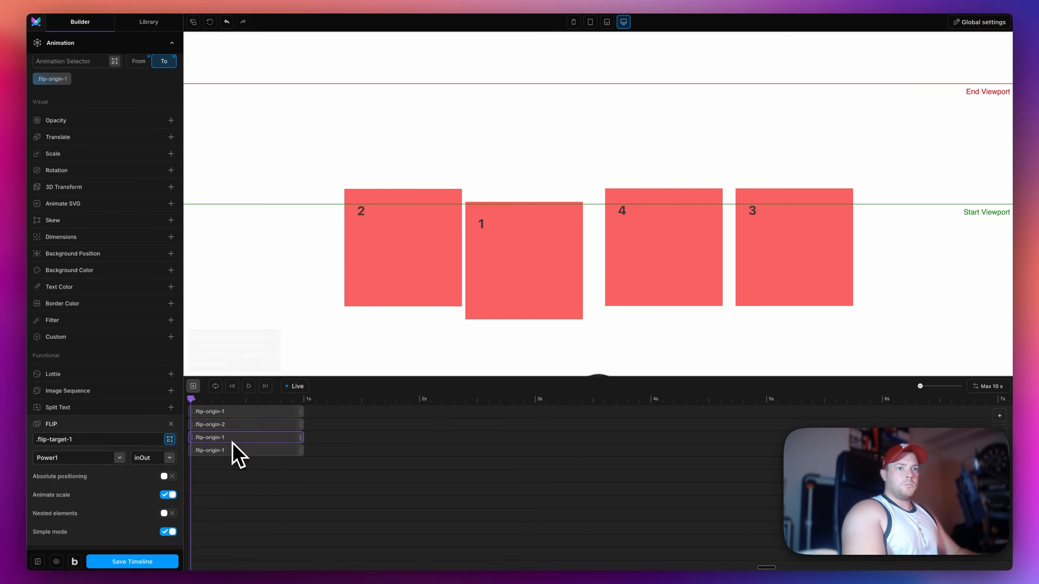
scroll(104, 383, "down", 2)
left_click(104, 382)
key("BackSpace")
type("3")
scroll(106, 379, "up", 4)
left_click(139, 151)
scroll(123, 344, "down", 4)
left_click(93, 380)
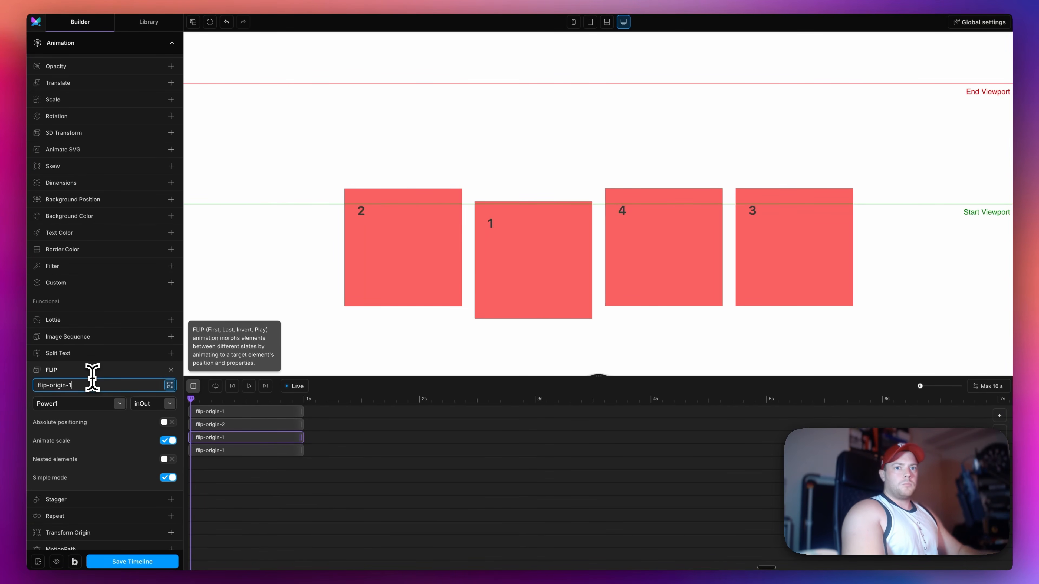
type("BackSpace3")
Replace the third animation's selector with .flip-origin-3.
scroll(95, 368, "up", 4)
right_click(53, 206)
left_click(74, 211)
left_click(84, 188)
key("BackSpace")
type("3")
key("Return")
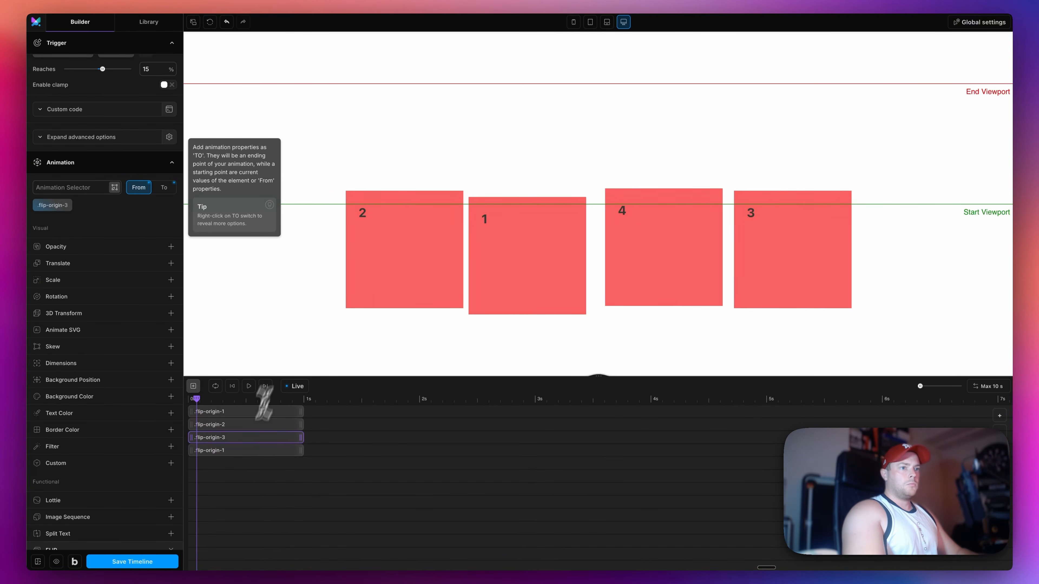
Replace the fourth animation's selector with .flip-origin-4 and set its From state's FLIP selector to .flip-origin-4.
left_click(250, 450)
right_click(59, 206)
left_click(62, 213)
scroll(79, 409, "down", 4)
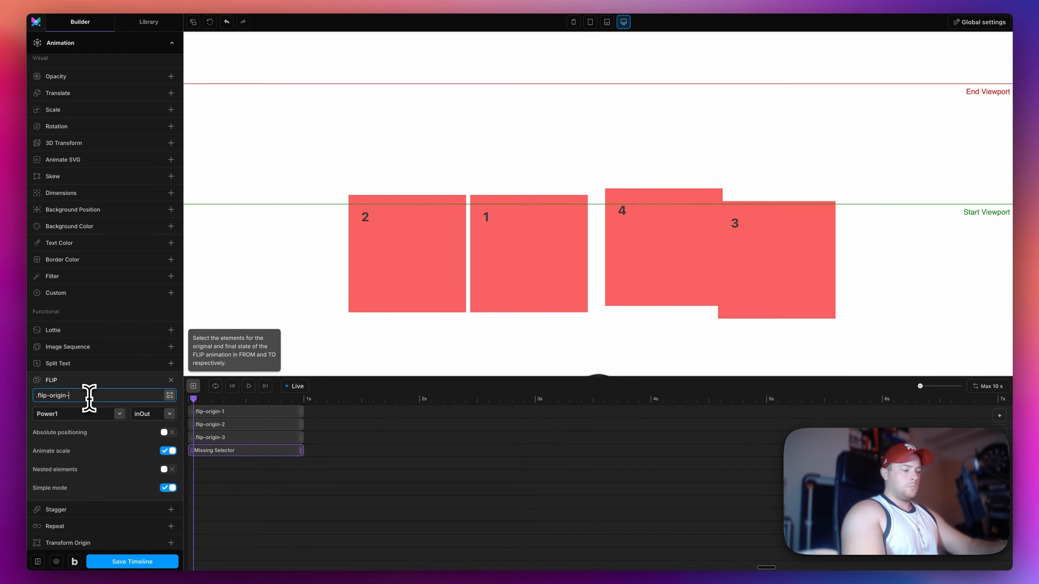
type("4")
scroll(90, 398, "up", 4)
left_click(87, 115)
type("4")
key("Return")
Set the fourth animation's FLIP selector in the To state to .flip-target-4.
left_click(164, 113)
scroll(118, 348, "down", 4)
left_click(96, 398)
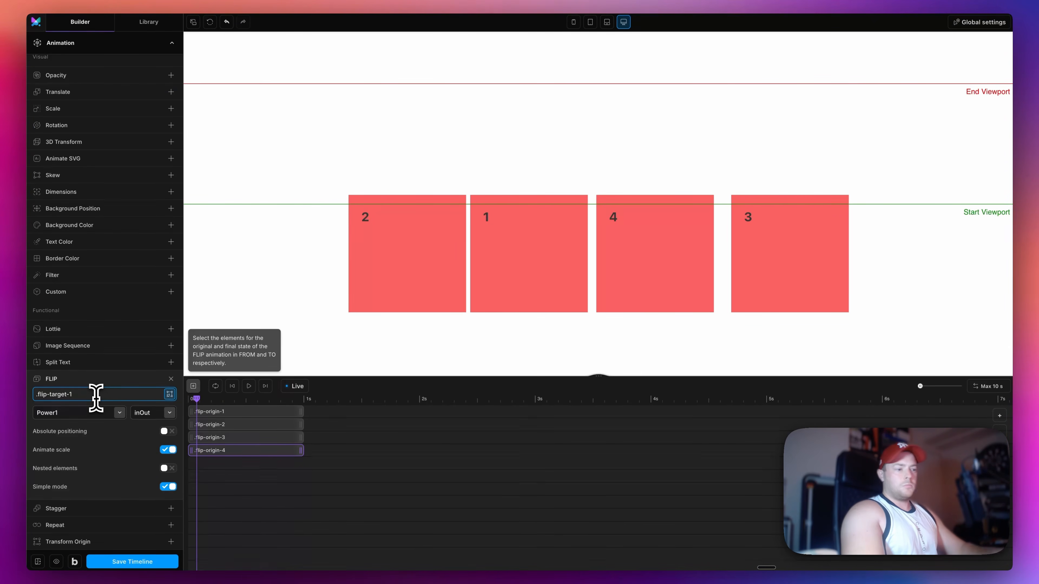
key("BackSpace")
type("4")
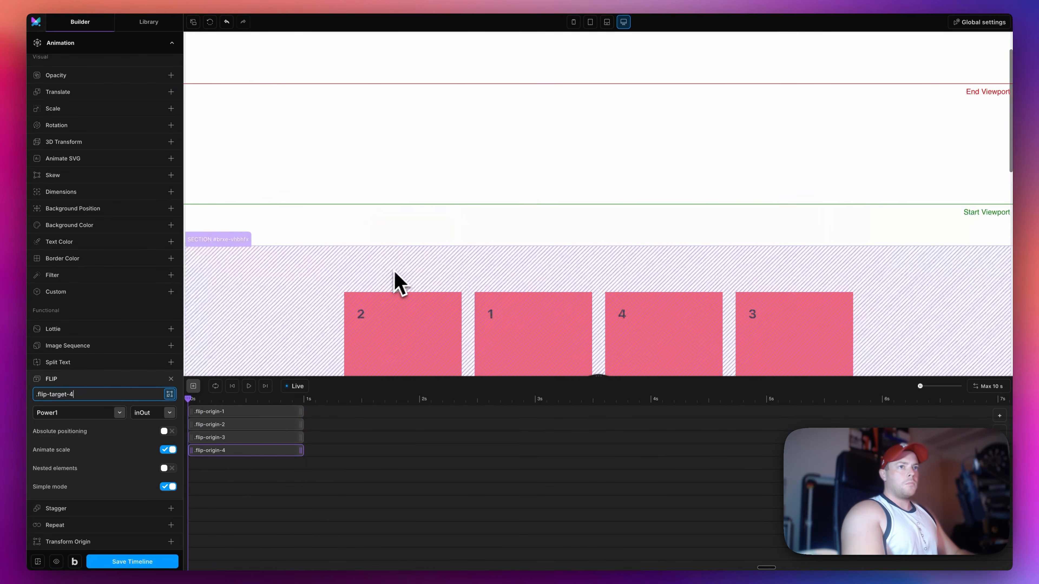
left_click(418, 509)
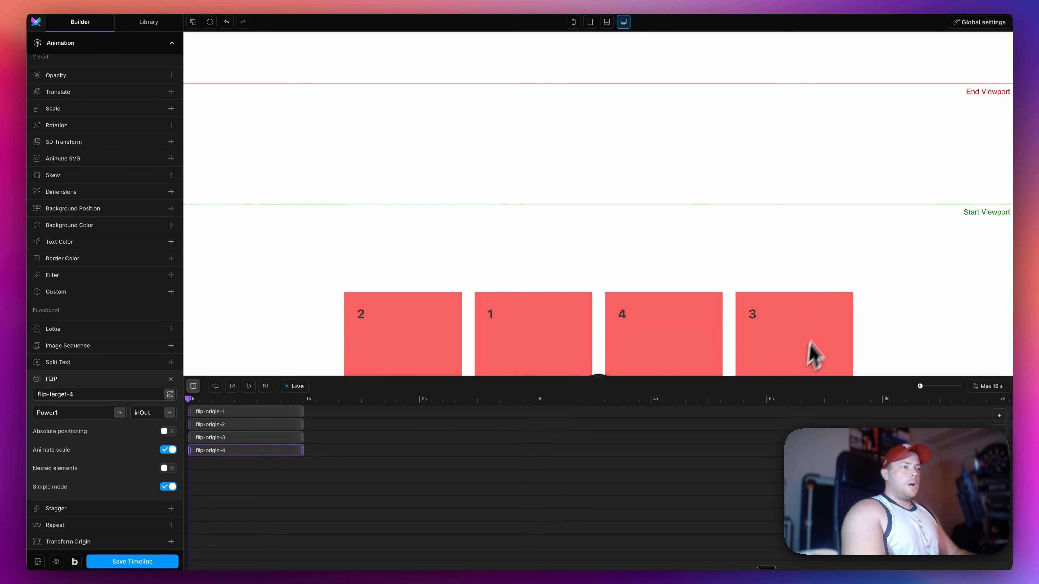
Shrink the timeline area and check the fourth animation's FLIP selectors in the From and To states.
left_click_drag(600, 377, 591, 483)
scroll(142, 356, "up", 4)
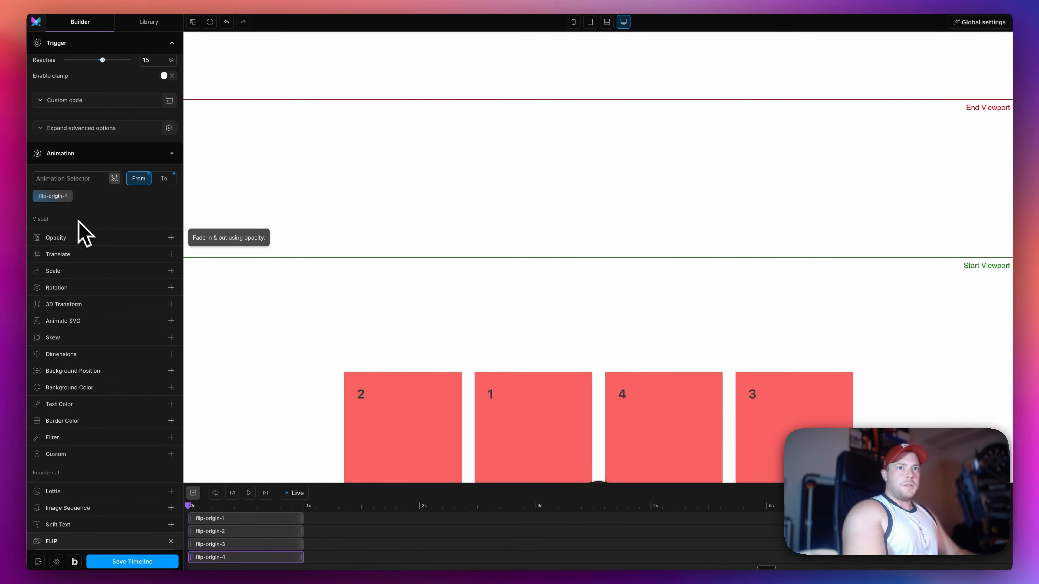
scroll(83, 223, "down", 5)
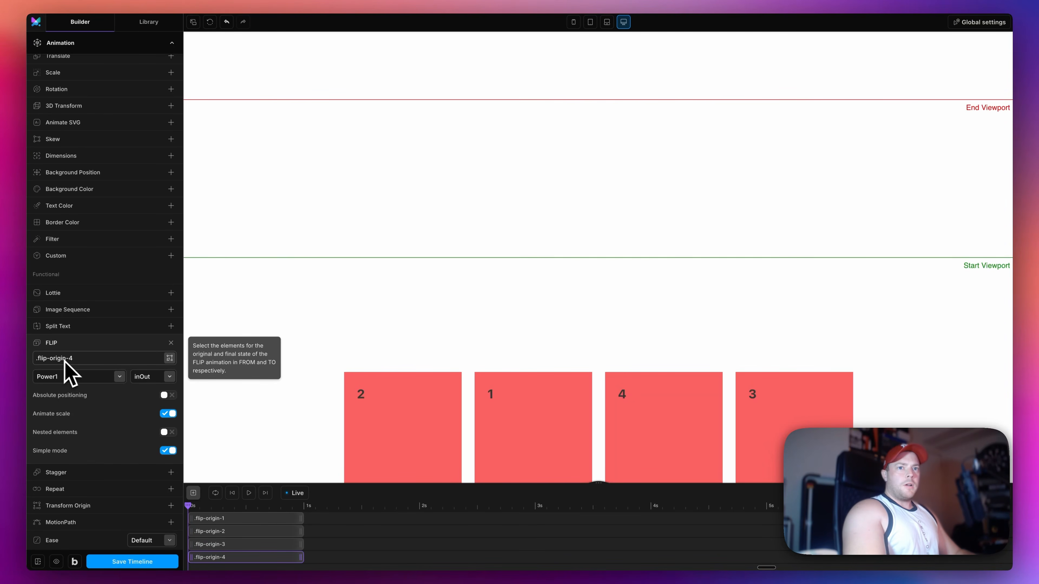
scroll(81, 372, "up", 3)
left_click(165, 107)
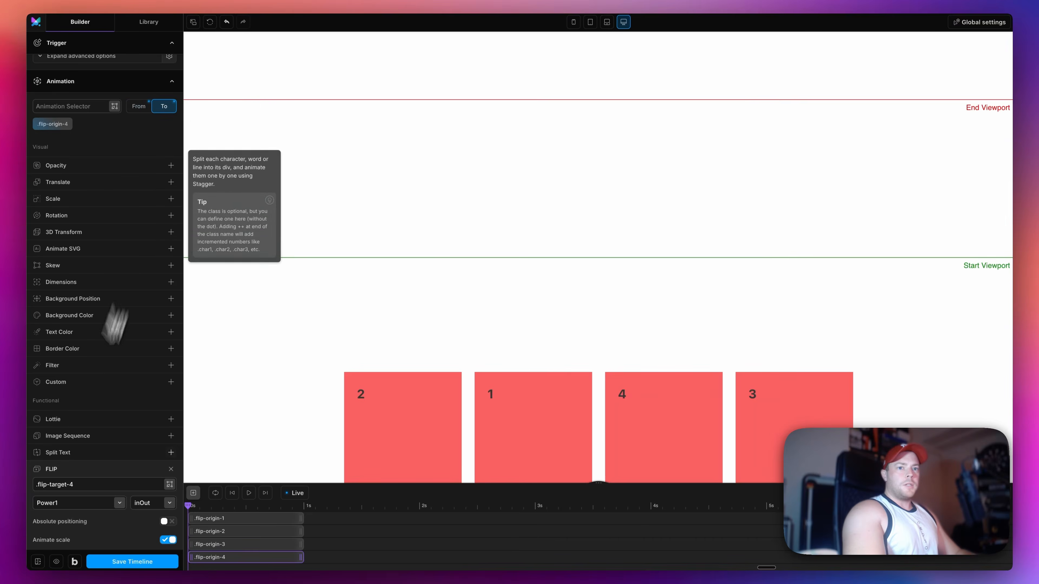
Run the scroll preview to check all four blocks animating to their targets together.
scroll(262, 390, "down", 2)
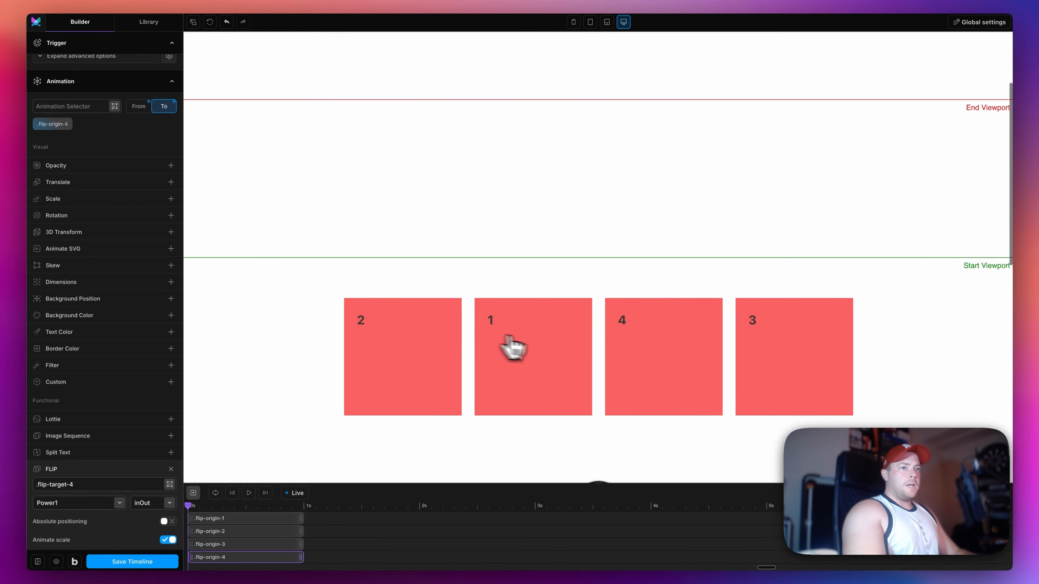
scroll(912, 378, "down", 5)
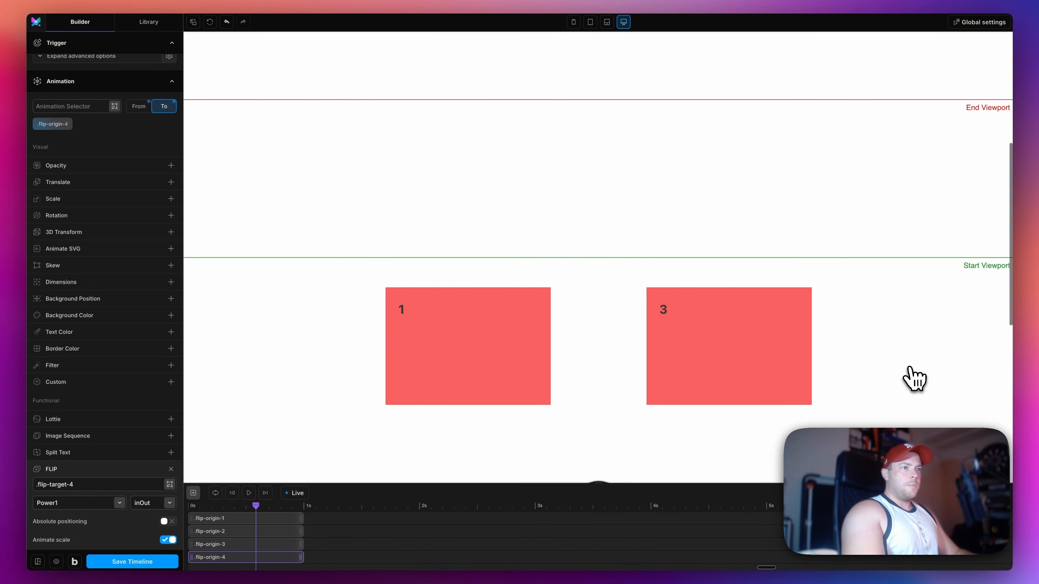
scroll(914, 378, "down", 2)
scroll(916, 377, "up", 4)
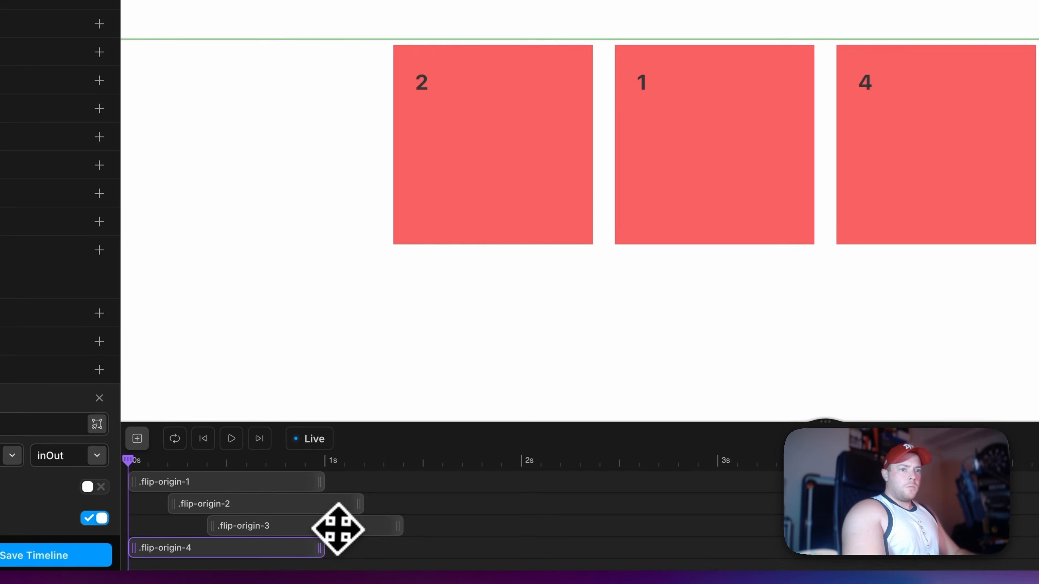
Stagger the second, third and fourth animations to start at about 0.2, 0.4 and 0.6 s, and preview the sequence.
left_click_drag(260, 550, 379, 552)
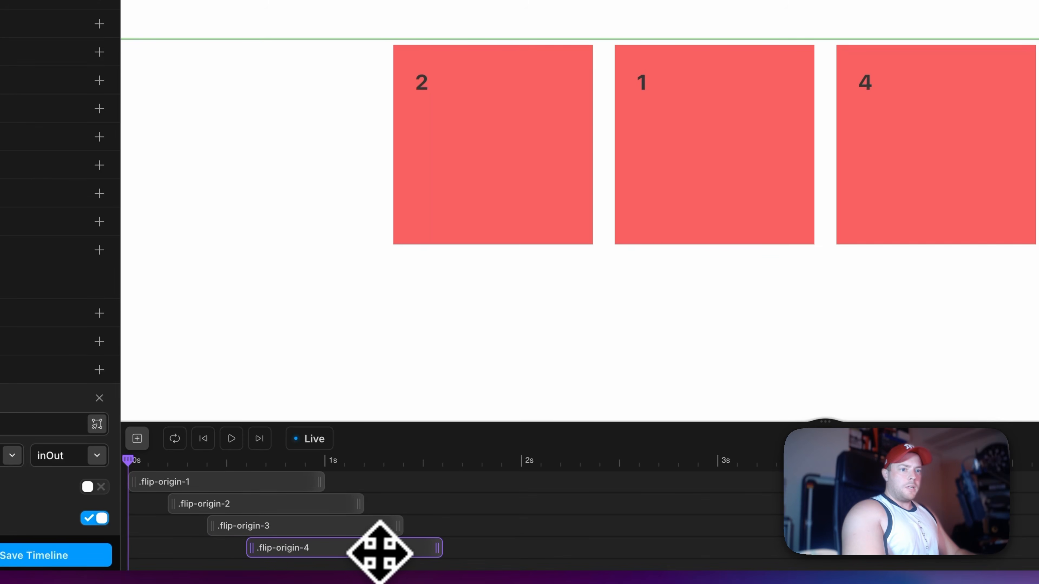
scroll(789, 247, "down", 4)
scroll(790, 256, "up", 6)
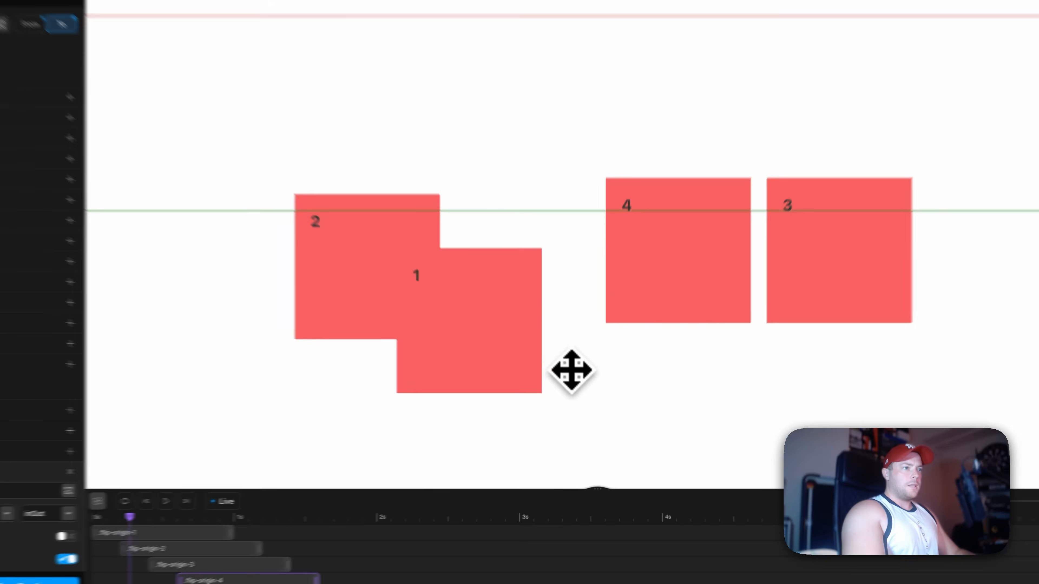
scroll(577, 384, "down", 3)
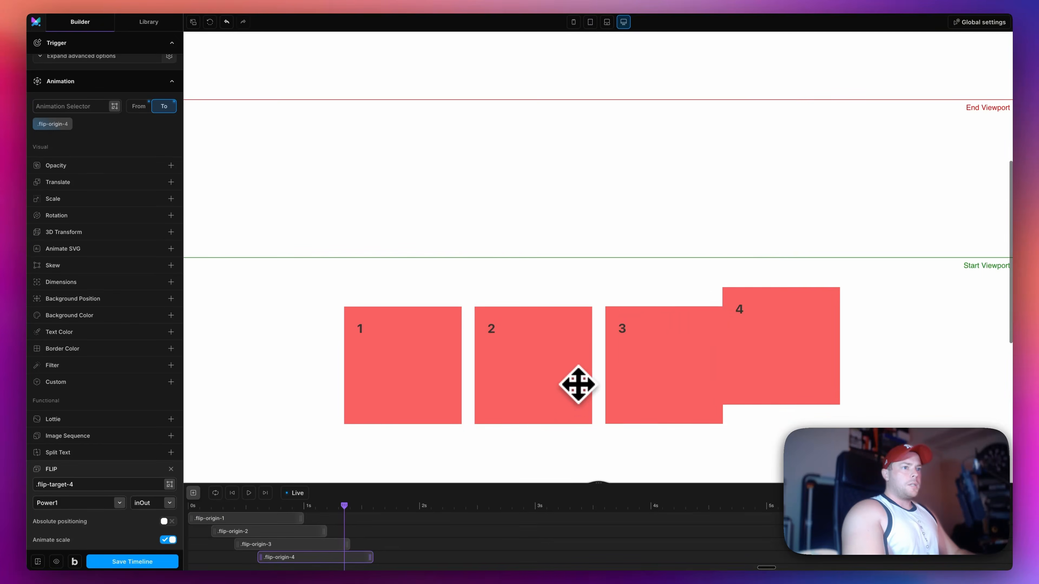
scroll(576, 393, "up", 3)
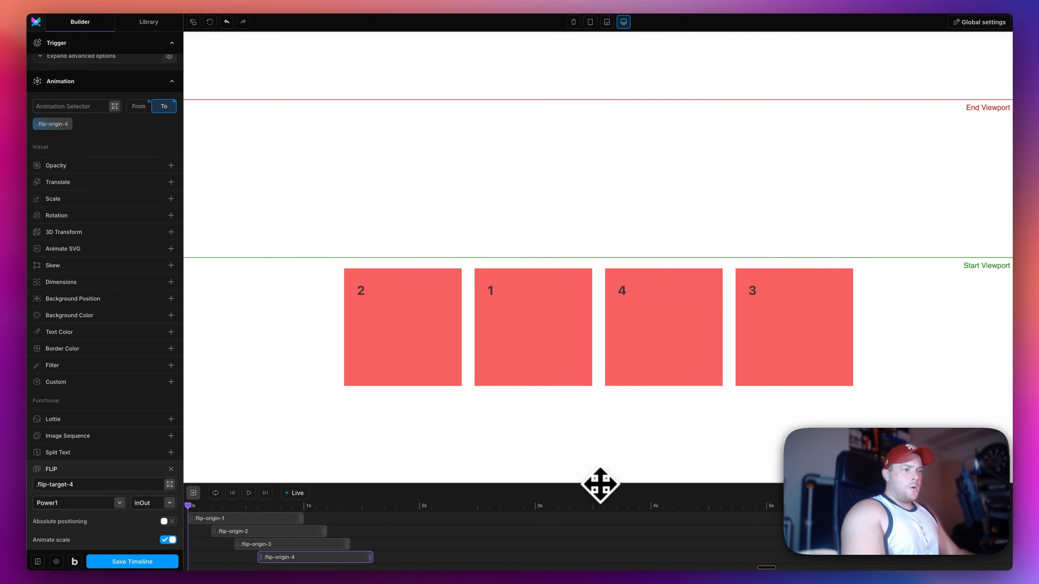
left_click_drag(600, 484, 603, 469)
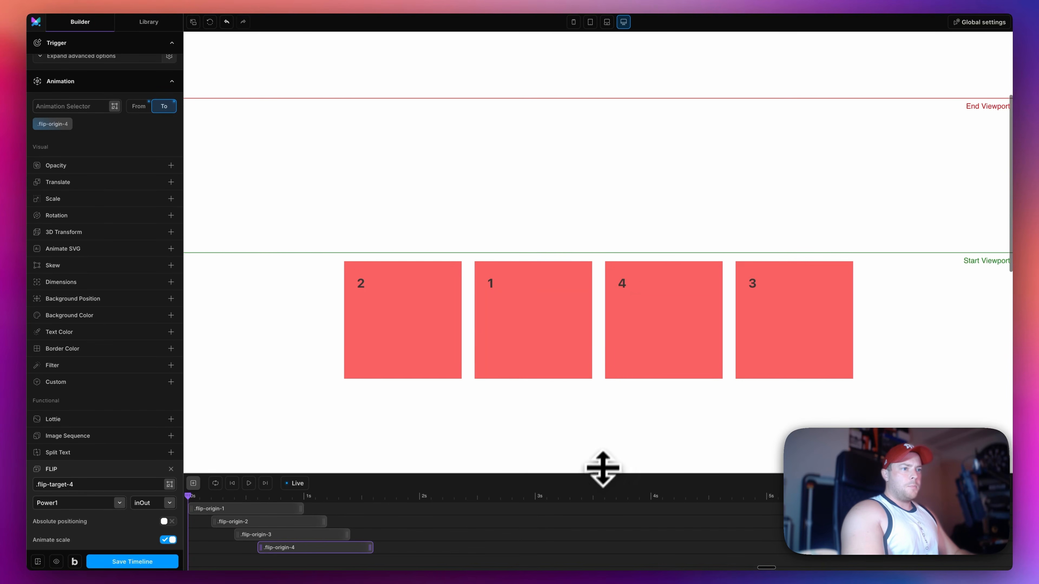
scroll(692, 401, "down", 2)
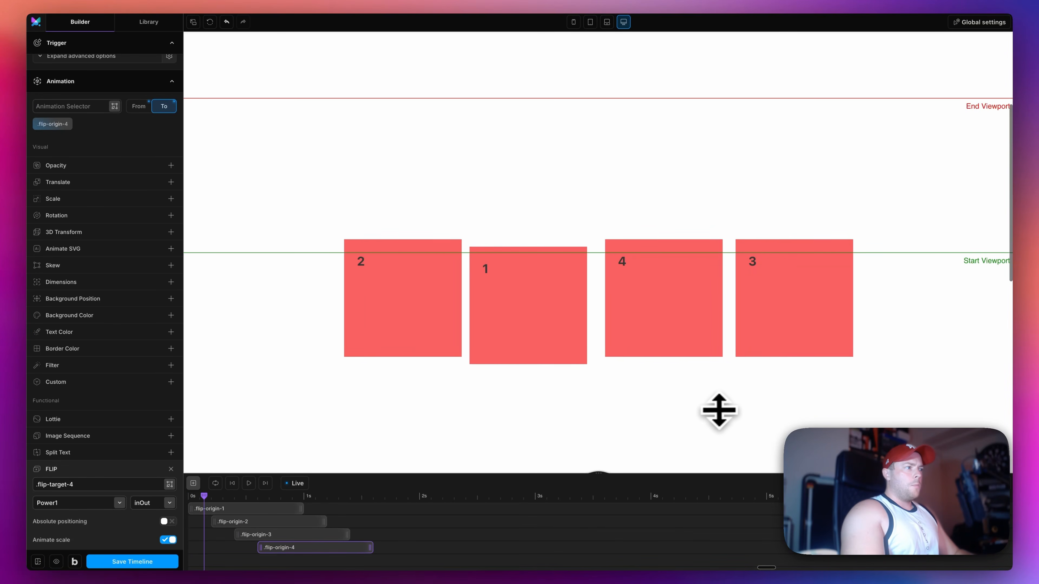
scroll(718, 411, "up", 1)
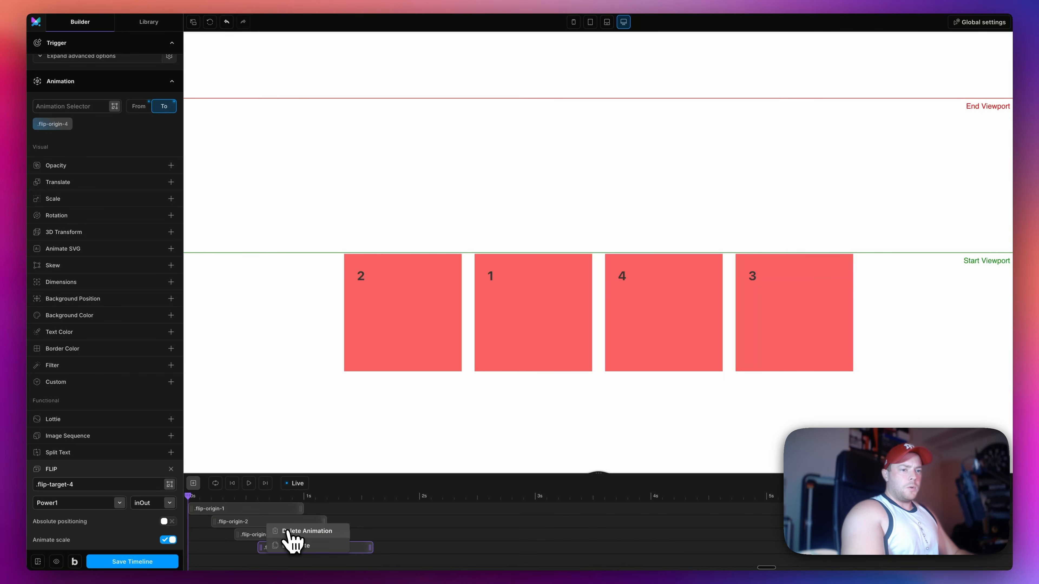
Delete the .flip-origin-2, .flip-origin-3 and .flip-origin-4 animations, and remove the .flip-origin-1 selector from the remaining animation.
left_click(301, 534)
right_click(279, 537)
left_click(302, 544)
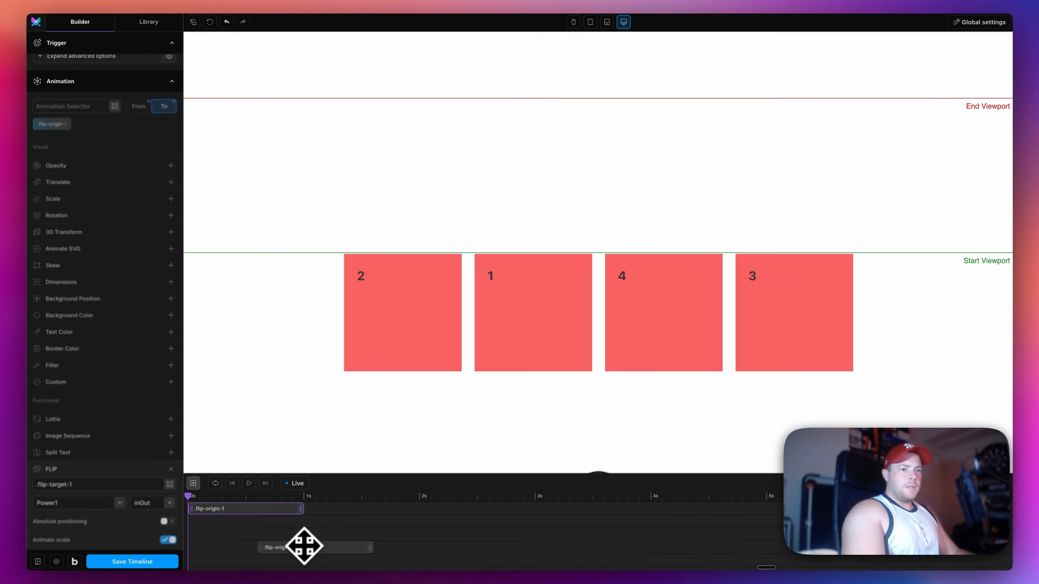
right_click(303, 548)
left_click(319, 530)
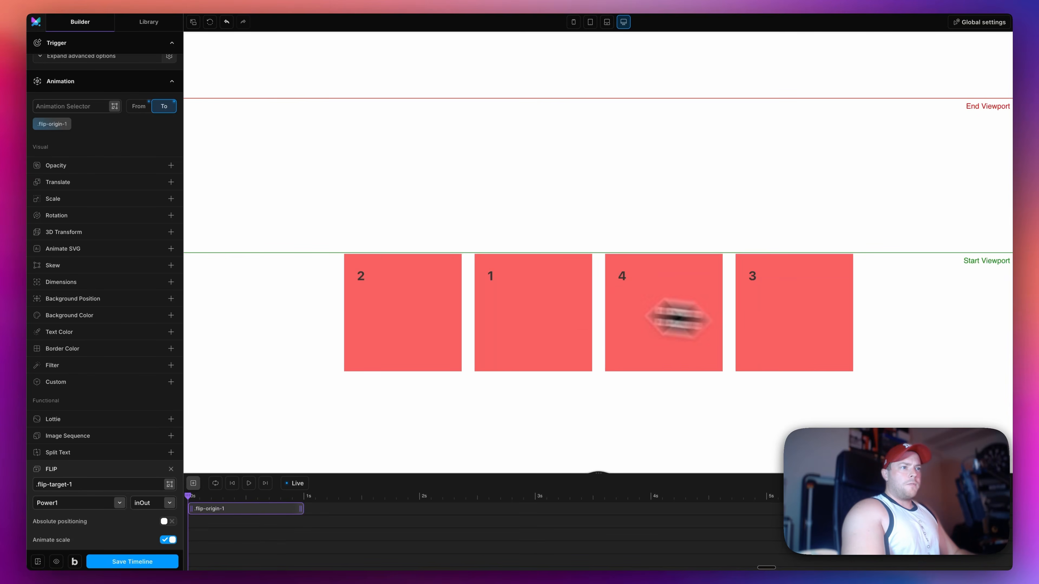
scroll(115, 276, "up", 3)
right_click(53, 251)
left_click(69, 260)
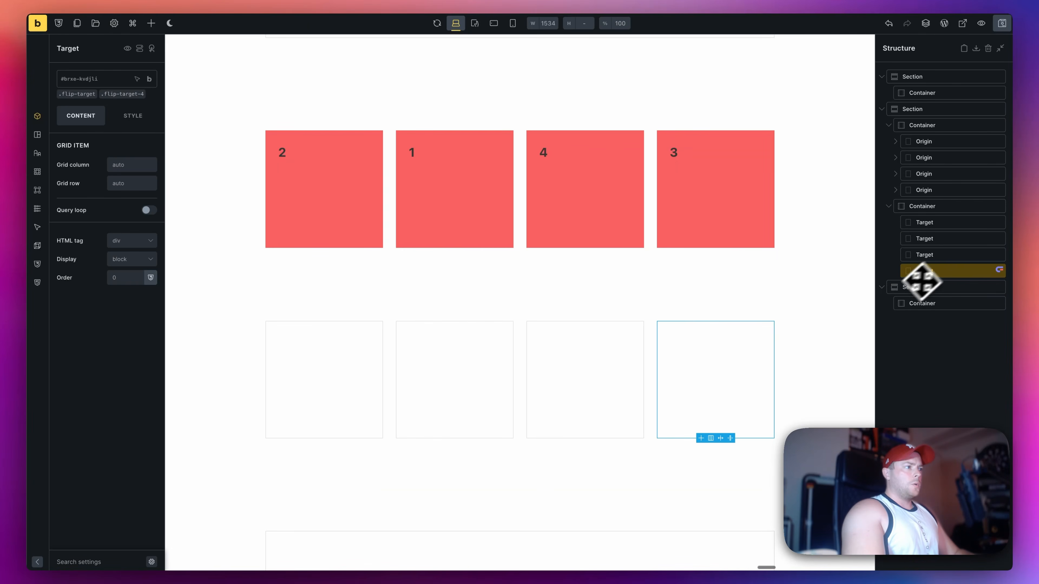
In the Bricks editor, delete the fourth Target block from the lower container.
right_click(941, 270)
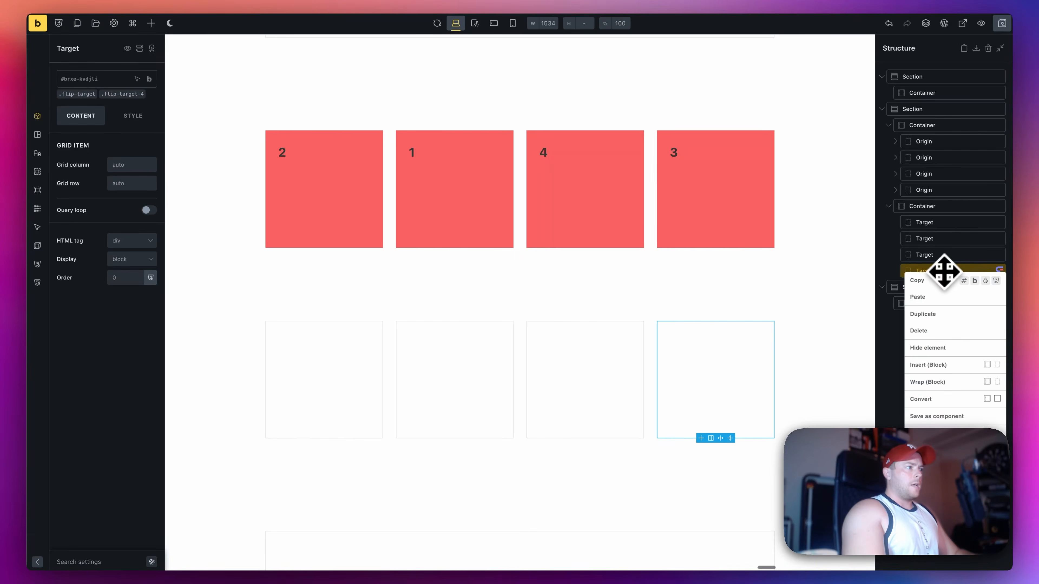
left_click(925, 333)
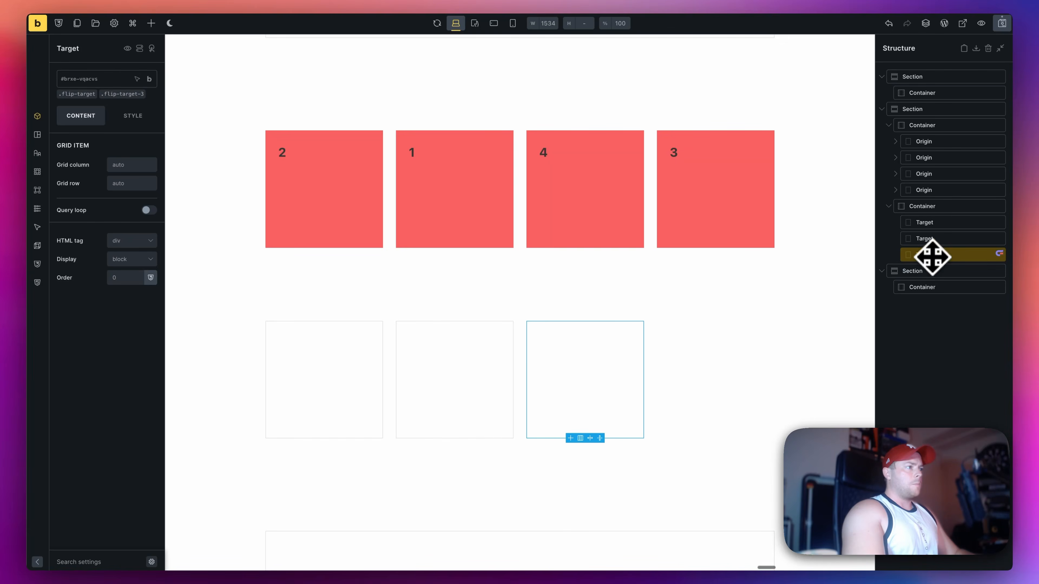
Delete the last Target block from the lower container, and refresh the page preview in the animation builder.
right_click(928, 254)
left_click(942, 321)
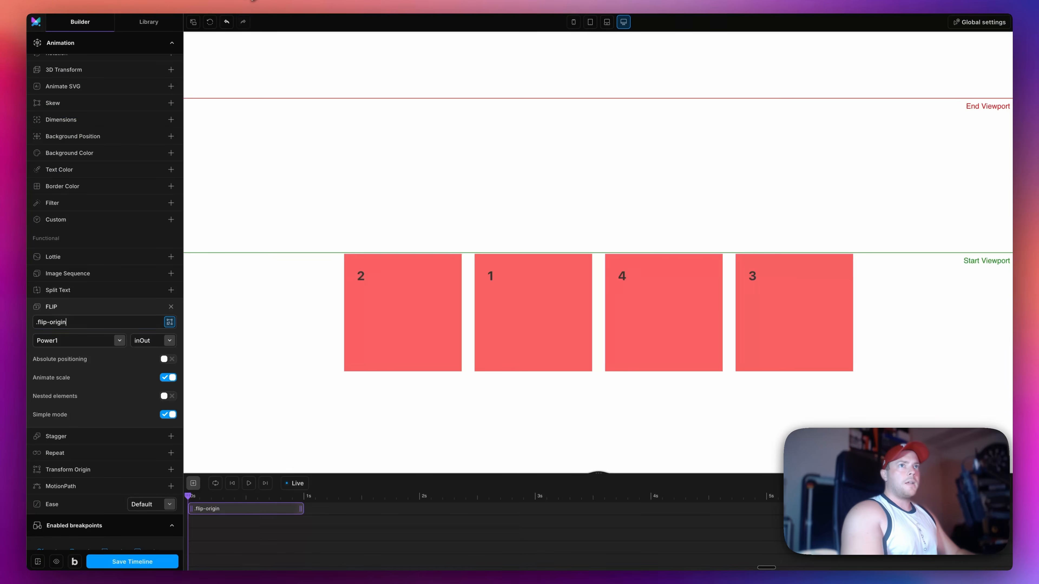
left_click(210, 21)
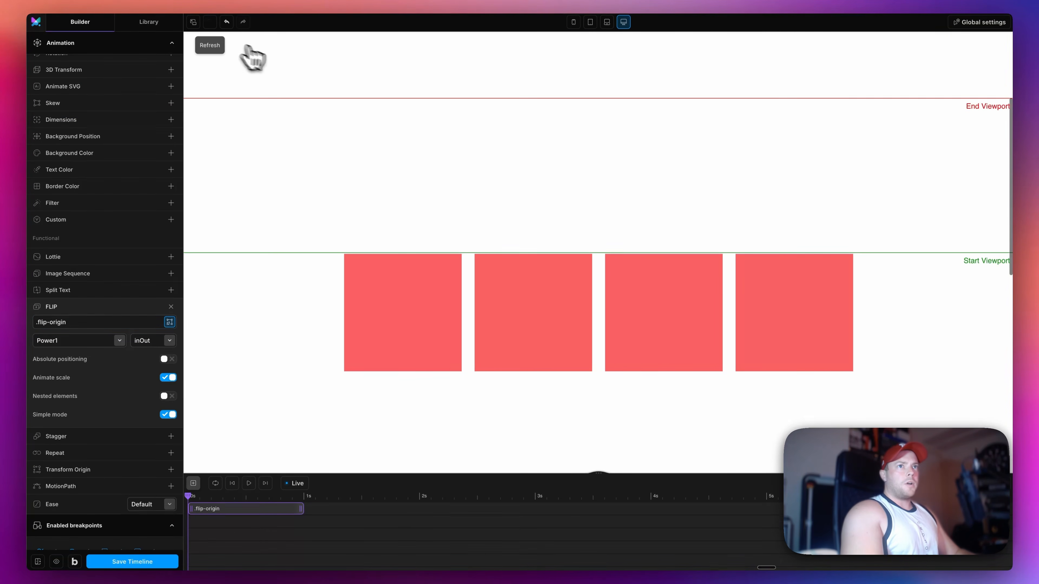
Set the FLIP selector for the .flip-origin animation's To state to .flip-target-1.
scroll(54, 184, "up", 5)
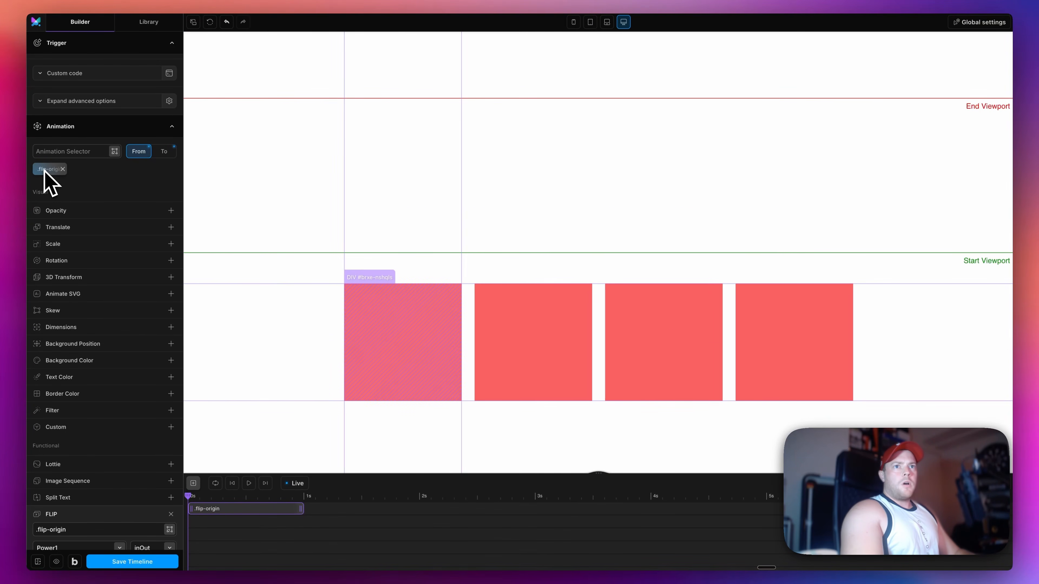
scroll(104, 283, "down", 3)
scroll(88, 366, "up", 5)
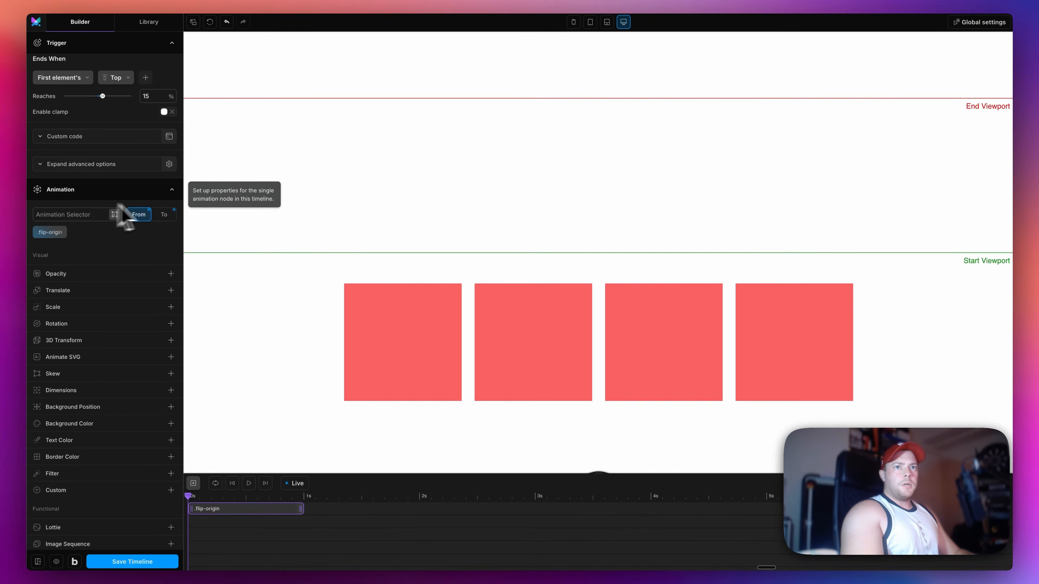
scroll(117, 274, "down", 6)
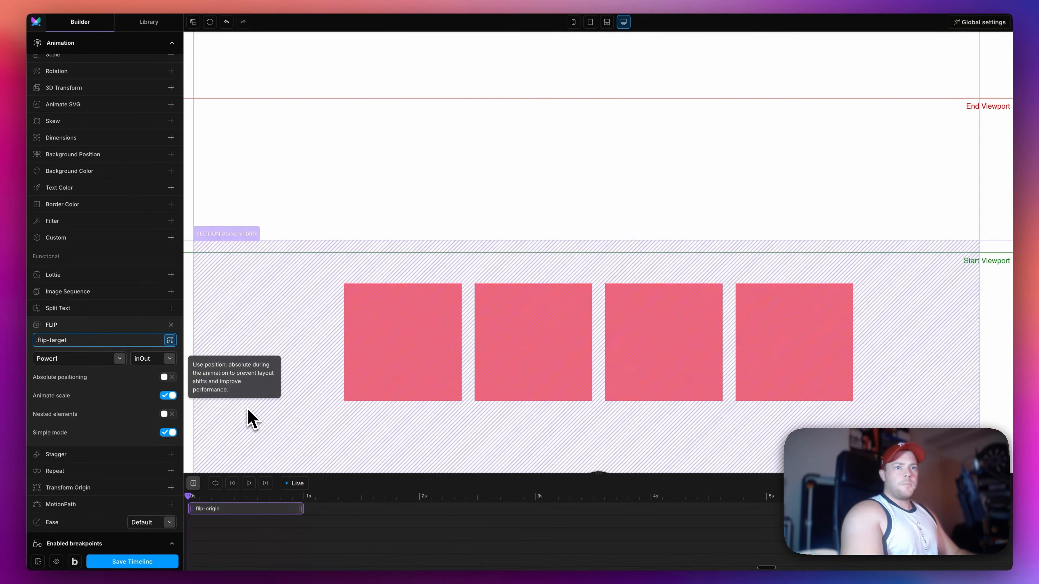
left_click(274, 429)
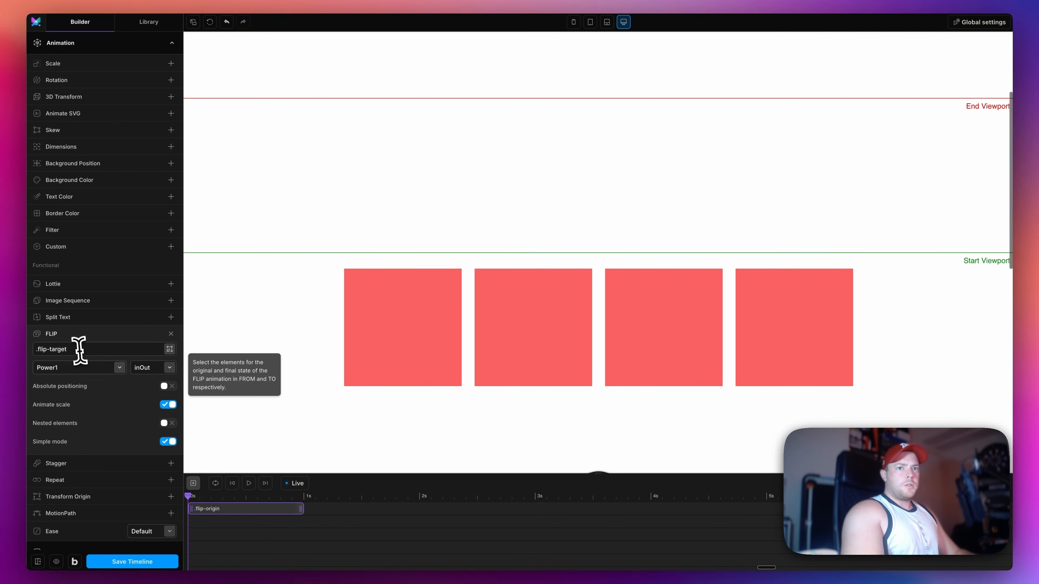
left_click(81, 349)
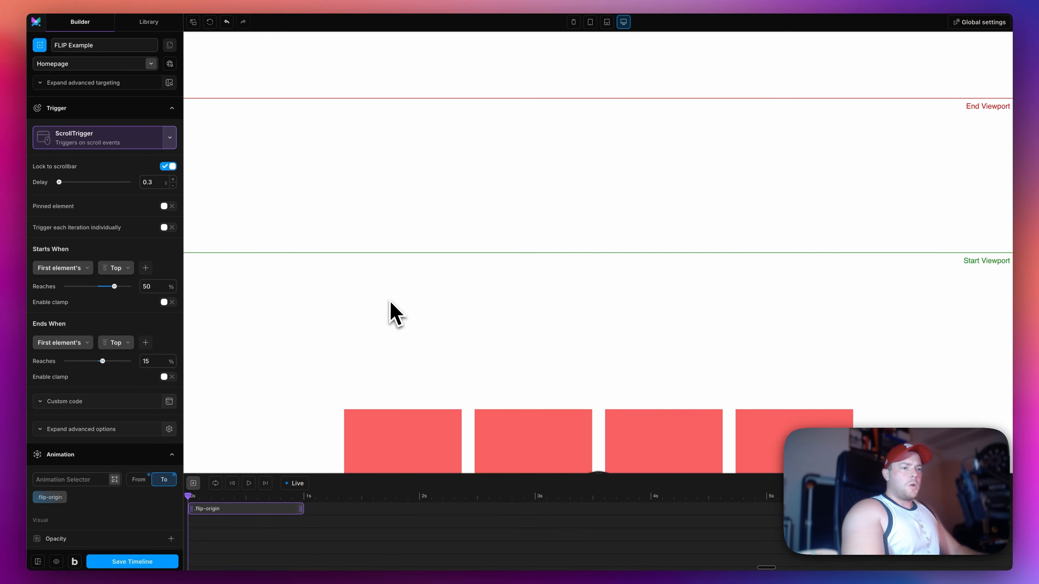
Add a 0.2 s stagger from the start to the .flip-origin animation and save the timeline.
scroll(132, 377, "down", 4)
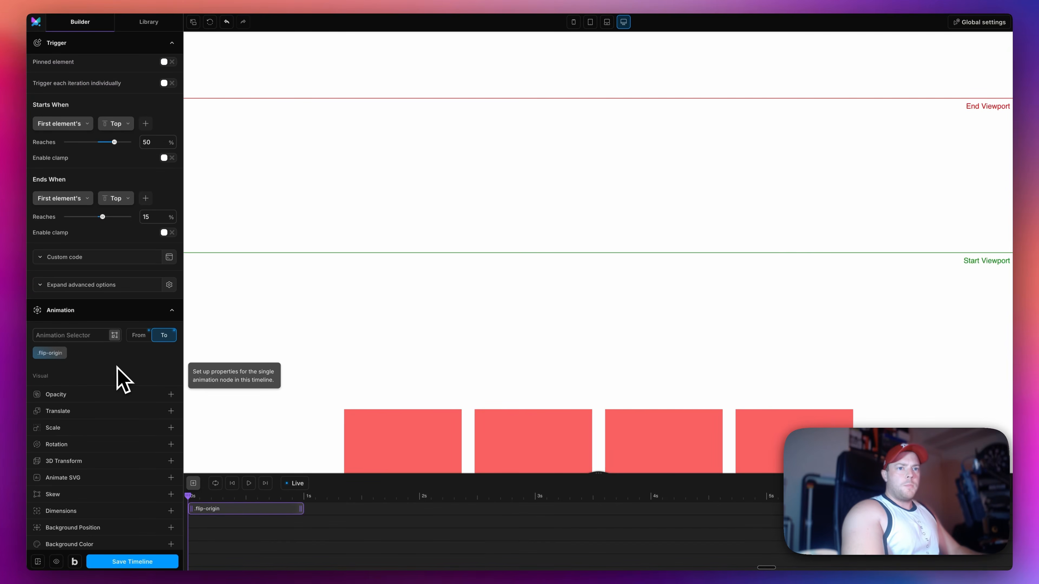
scroll(99, 353, "down", 5)
scroll(100, 355, "up", 8)
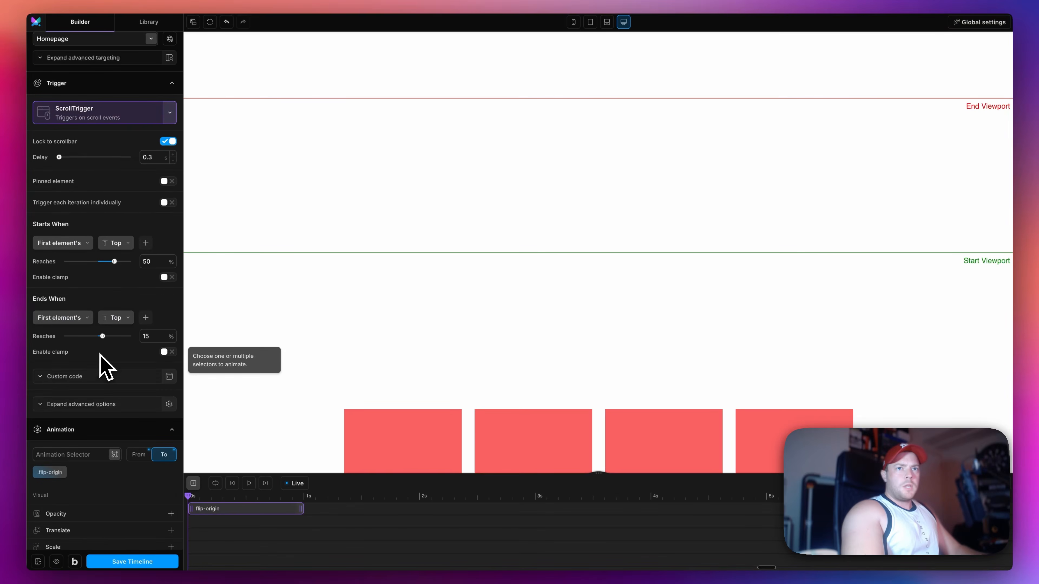
scroll(102, 387, "down", 13)
left_click(75, 395)
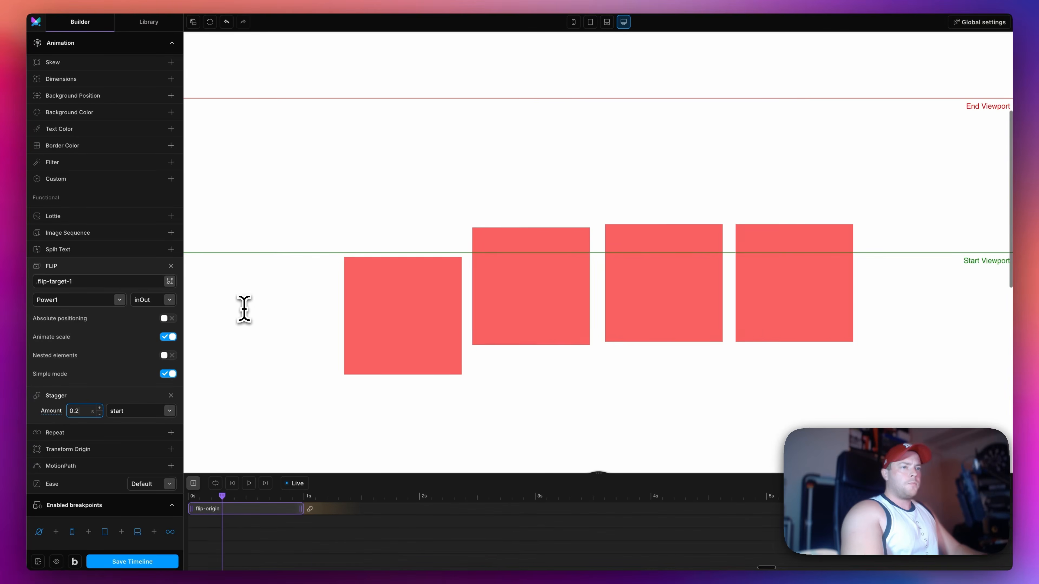
left_click(143, 565)
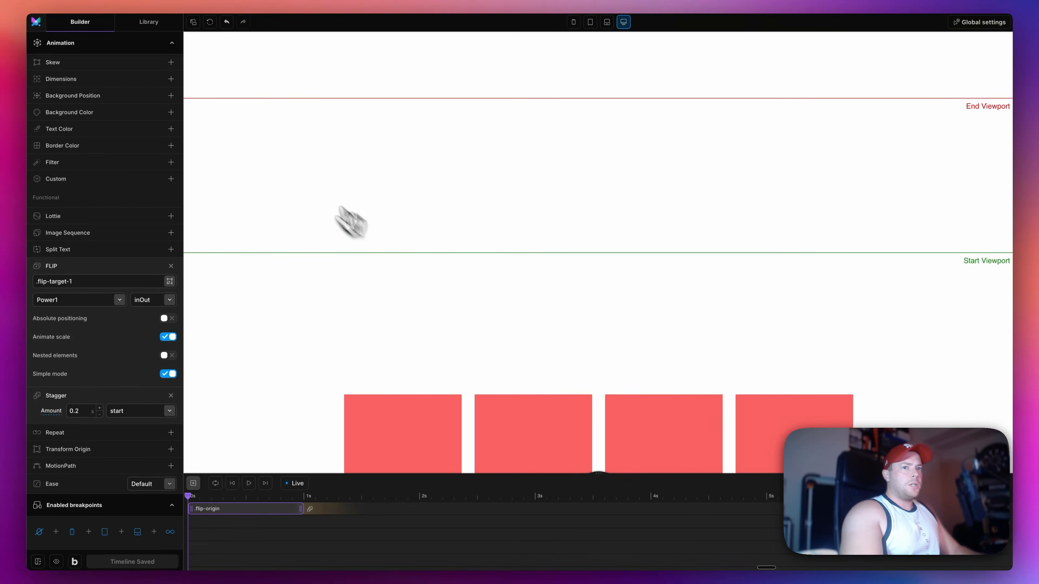
Switch to the FLIP Hero page in WordPress and open it for editing with Bricks.
left_click(353, 0)
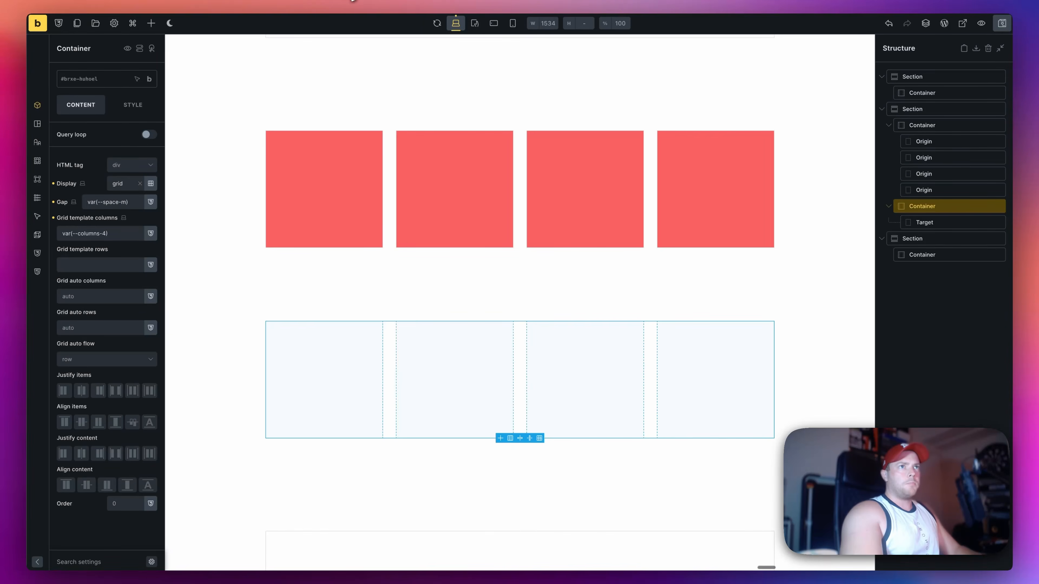
left_click(352, 1)
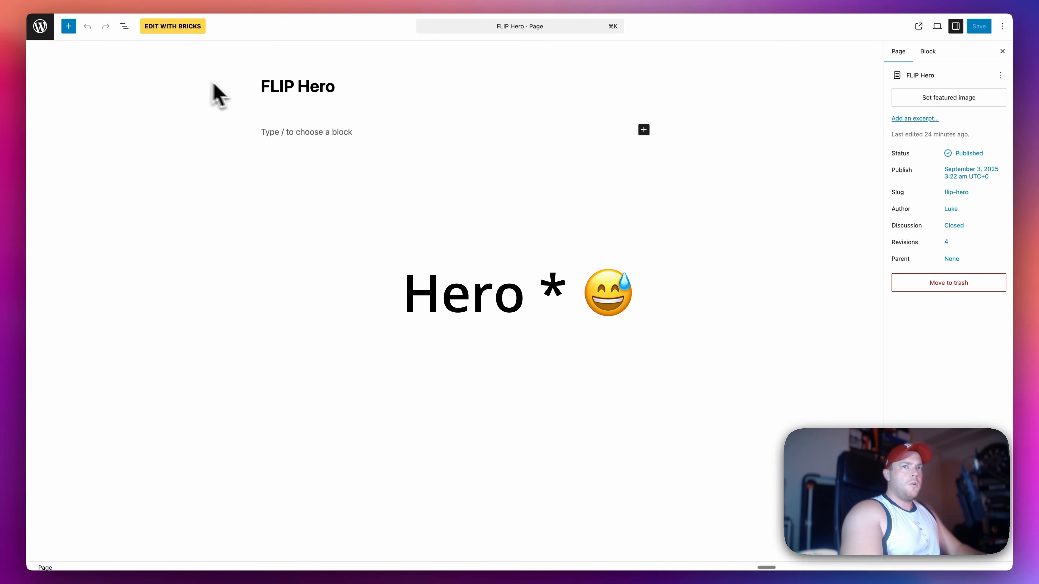
left_click(170, 30)
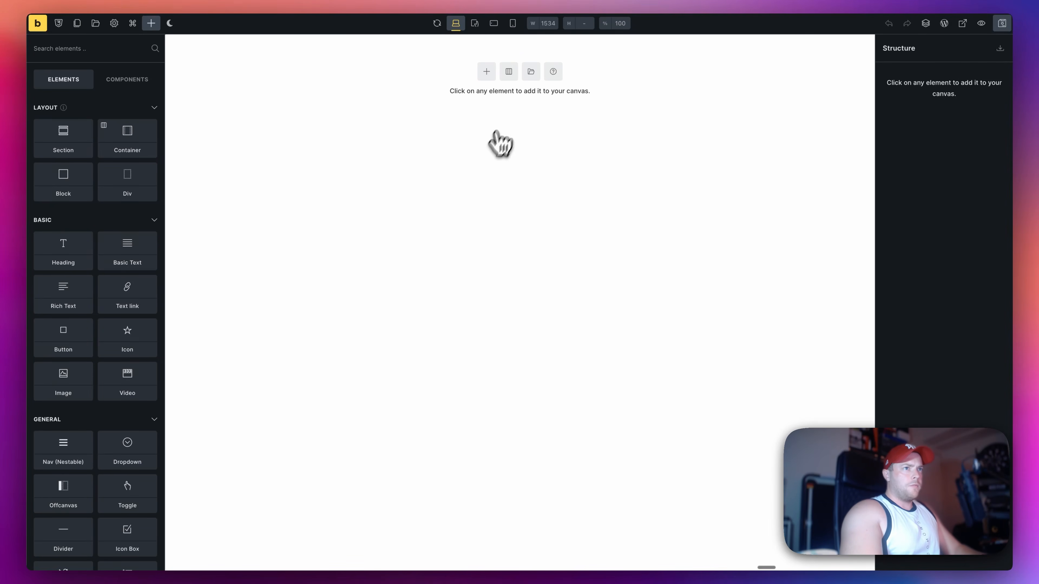
Add a section to the empty page and set its height to 100vh.
left_click(487, 72)
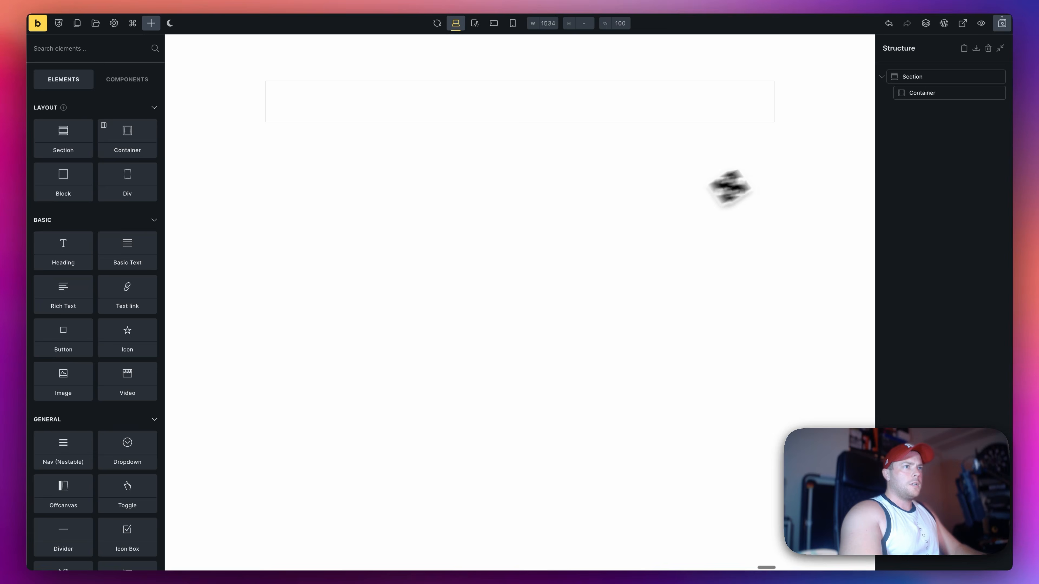
left_click(811, 143)
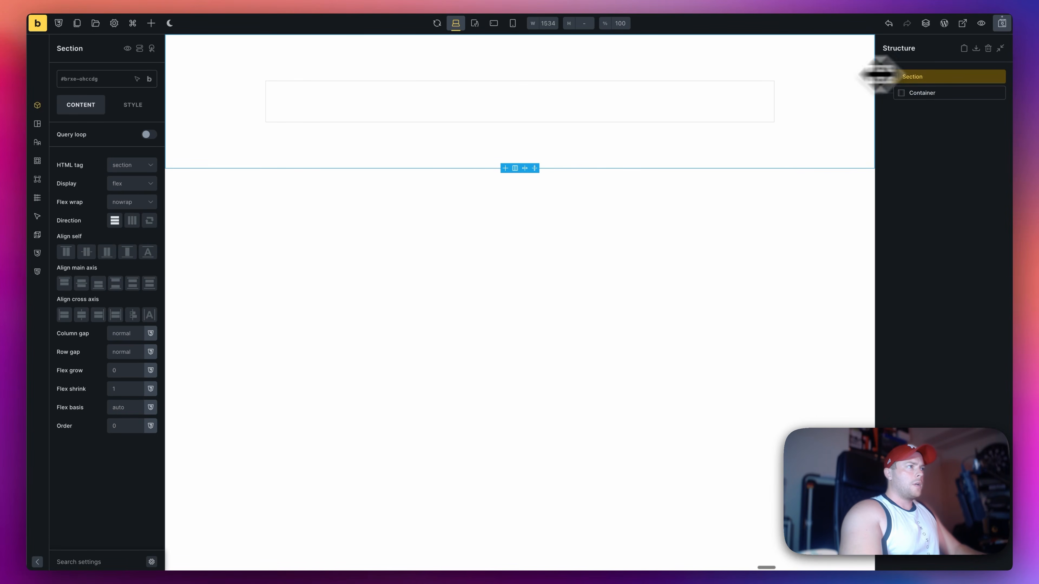
left_click(132, 104)
left_click(102, 142)
left_click(124, 414)
type("100vh")
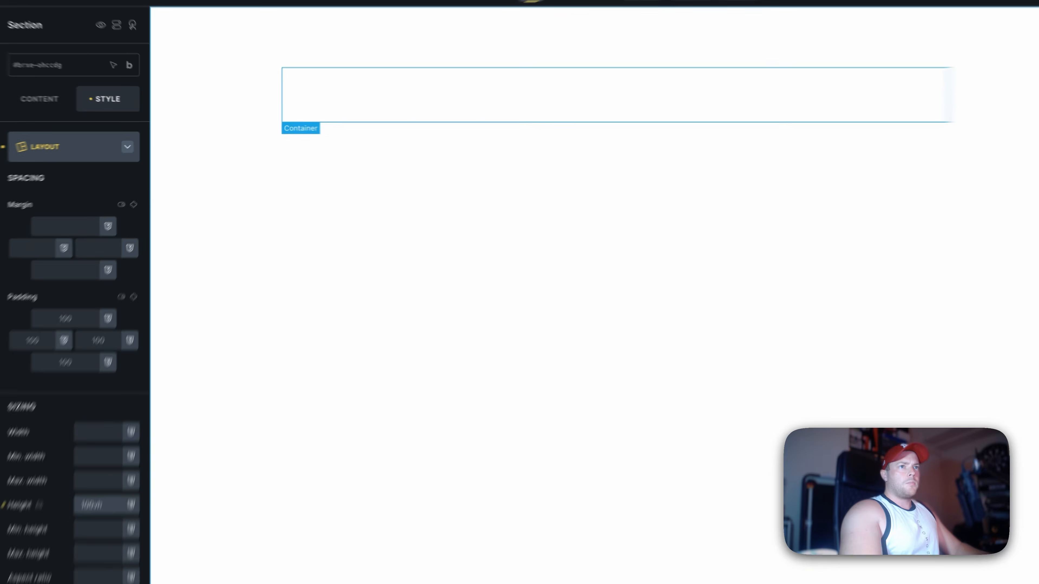
left_click(468, 114)
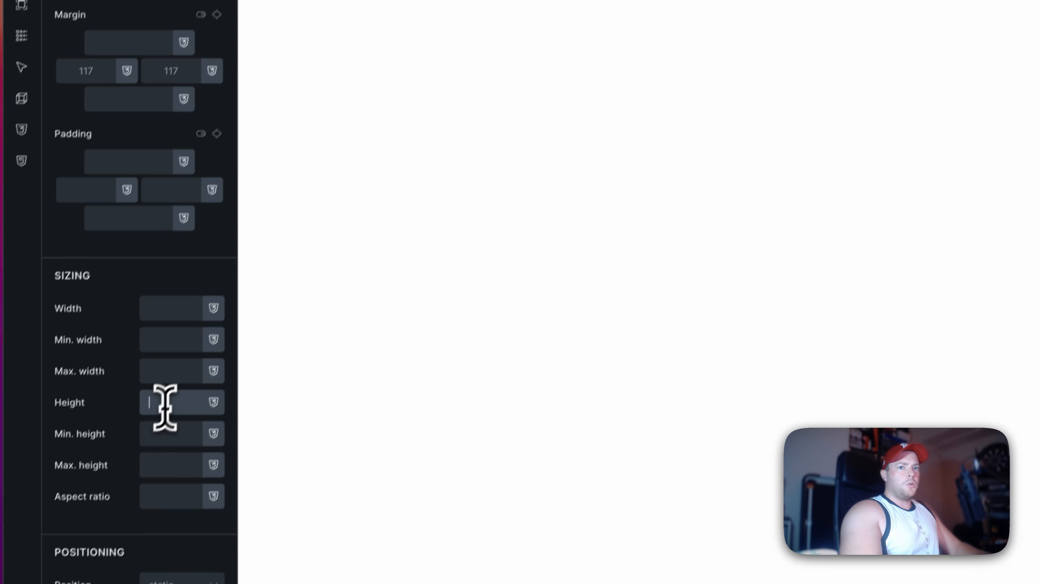
left_click(124, 412)
type("100%")
key("super+a")
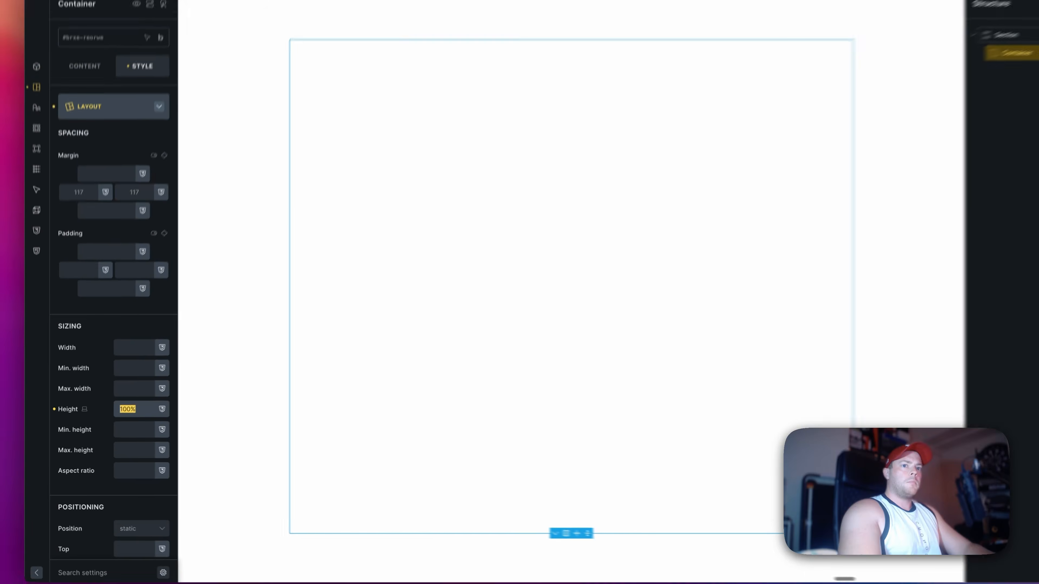
key("BackSpace")
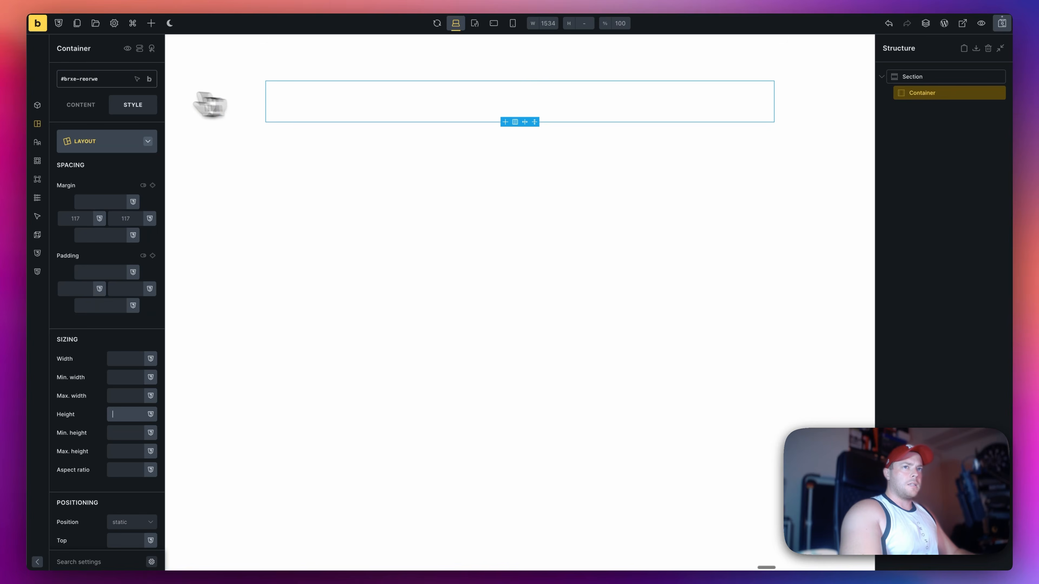
Create the class hero-flip on the section's container and set the class's height and width to 100%.
left_click(84, 79)
type("hero-")
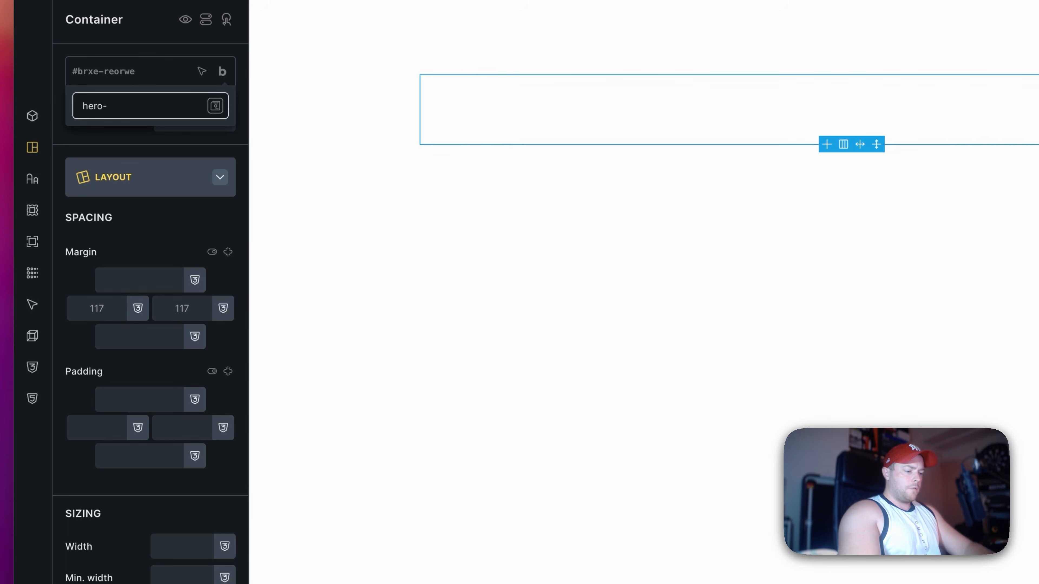
key("Return")
scroll(132, 418, "down", 7)
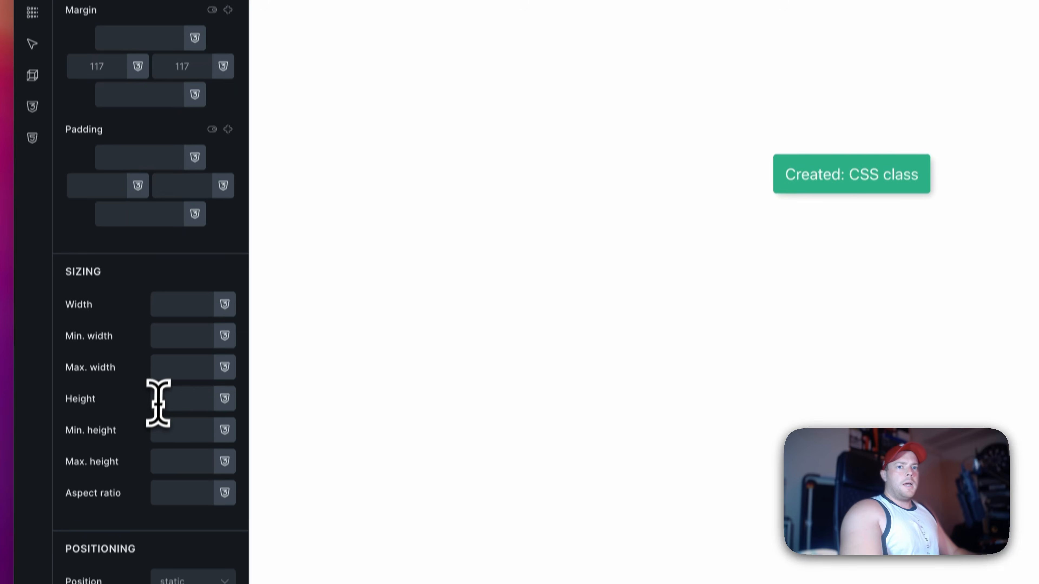
left_click(159, 369)
type("00%")
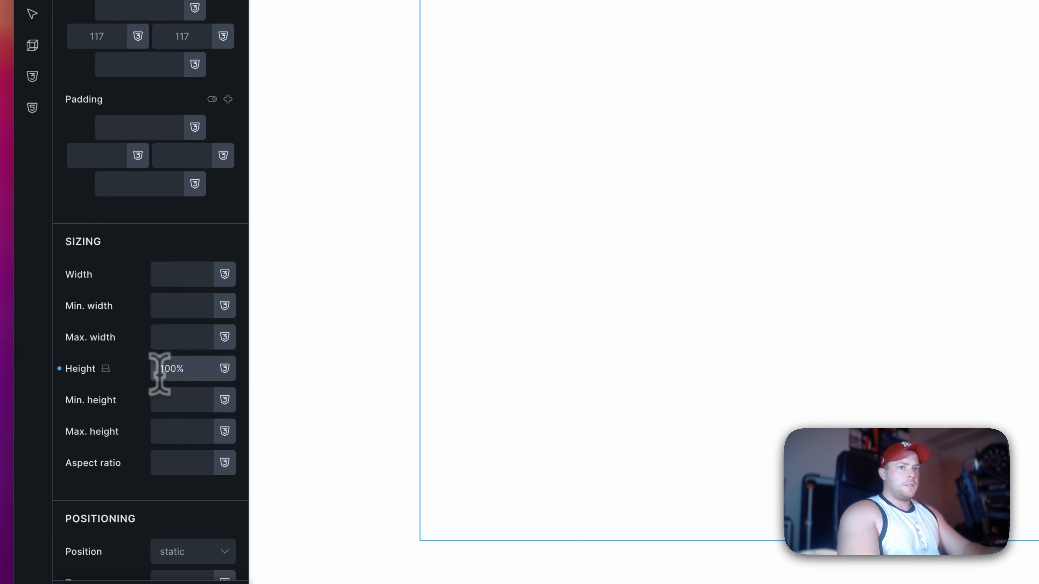
left_click(170, 275)
type("100%")
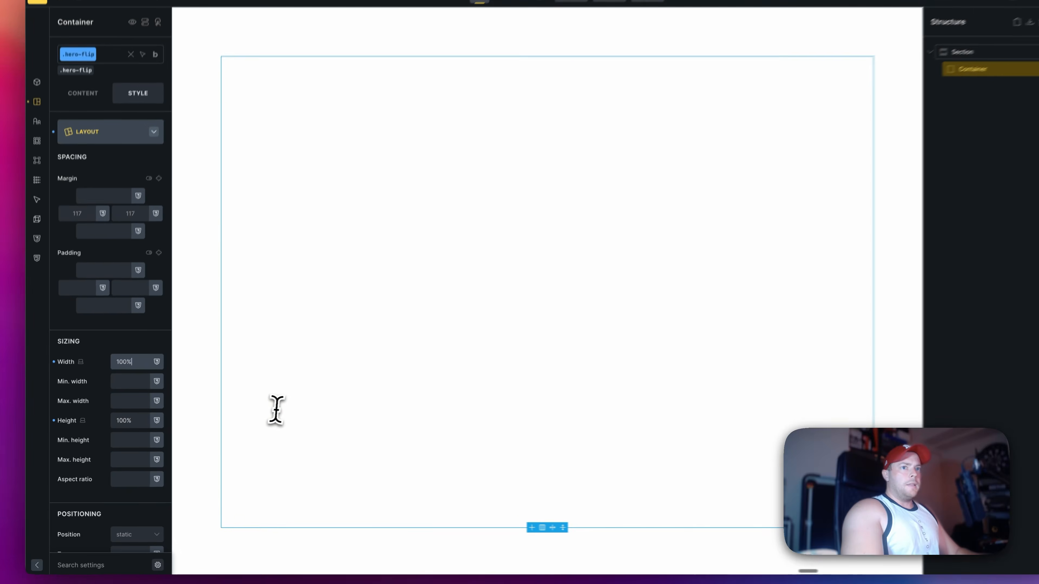
Set the section's padding to 0 on all sides and give the .hero-flip container a blue background.
left_click(998, 52)
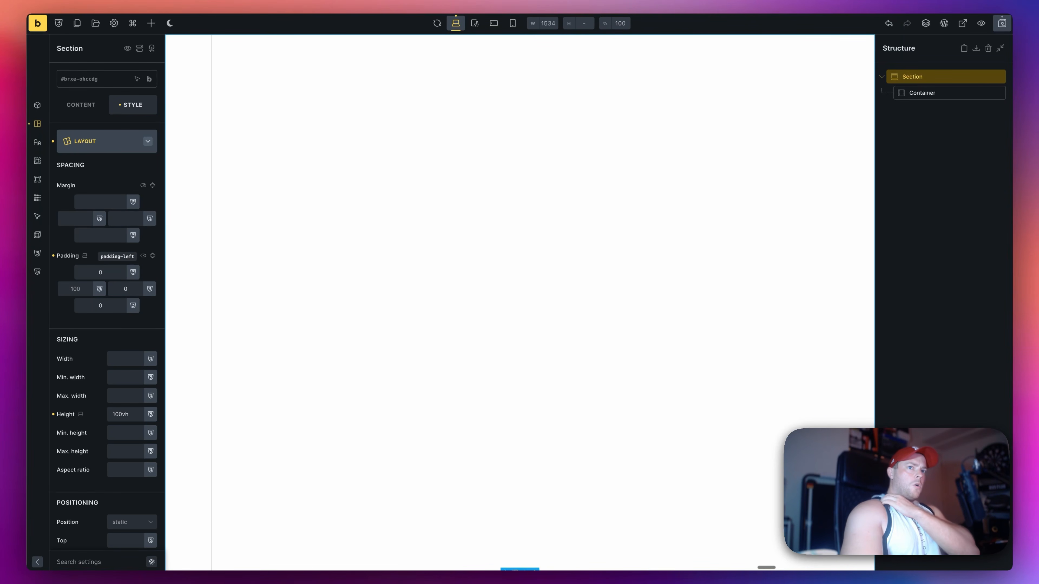
left_click(350, 102)
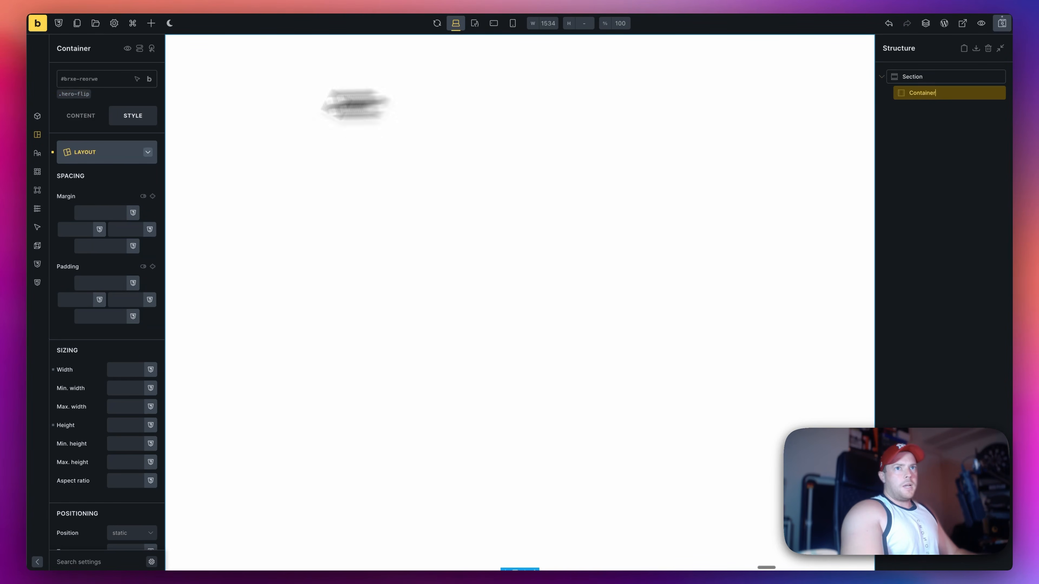
left_click(117, 161)
left_click(122, 201)
left_click(151, 177)
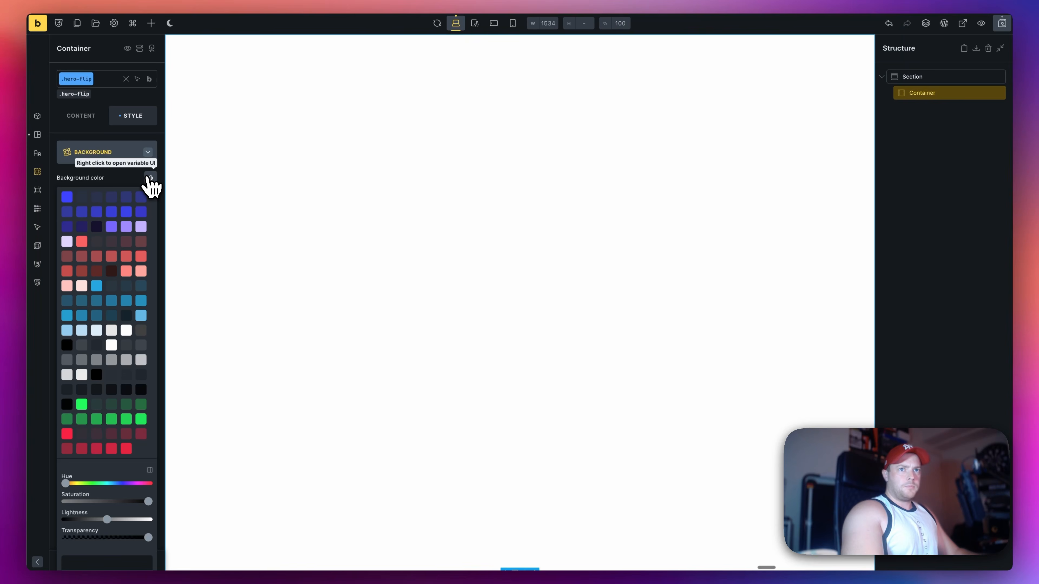
left_click(72, 204)
key("Escape")
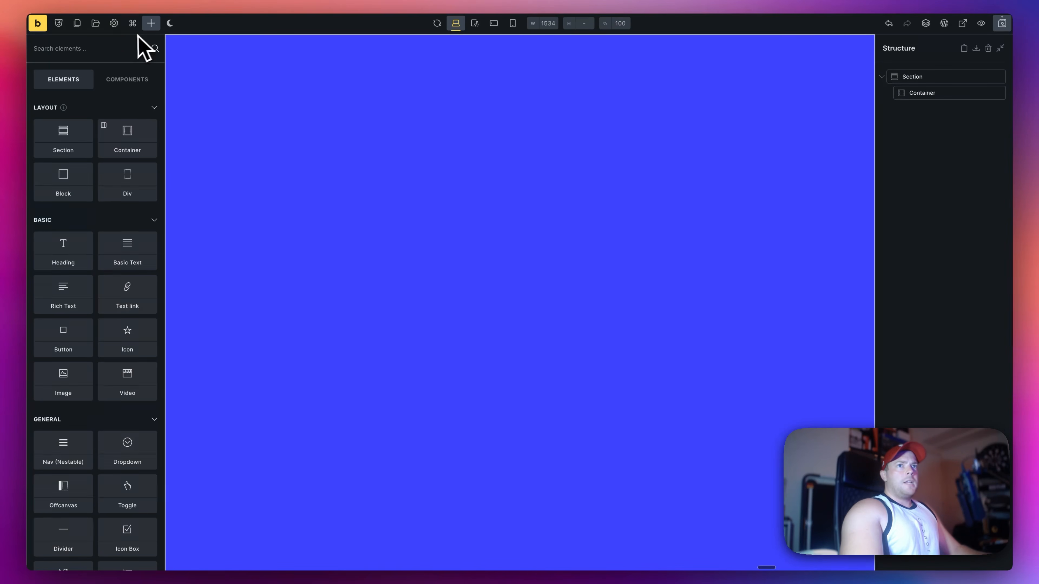
Add a second section below the hero section and set its minimum height to 75vh.
left_click(94, 178)
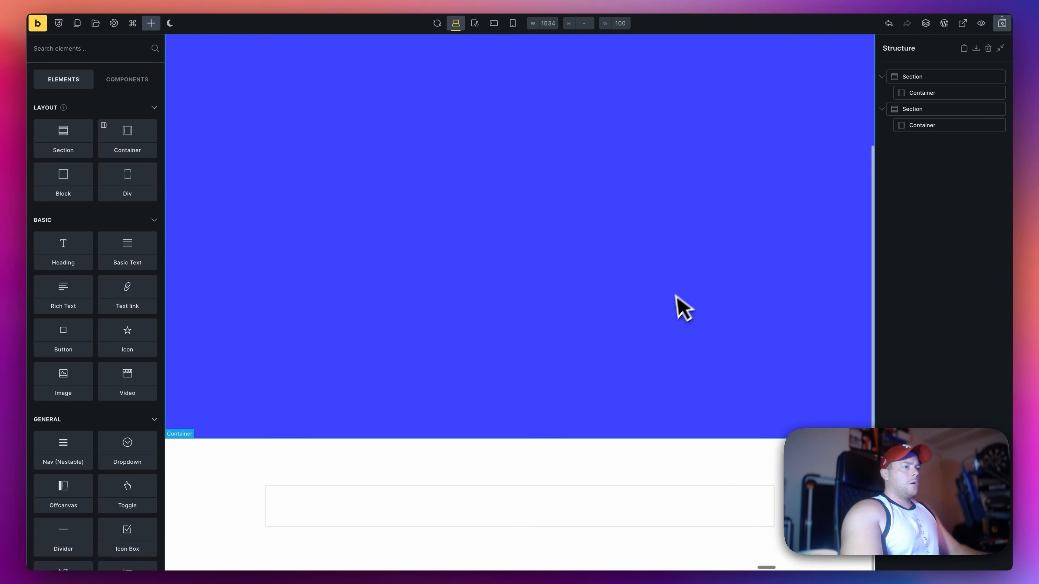
left_click(926, 110)
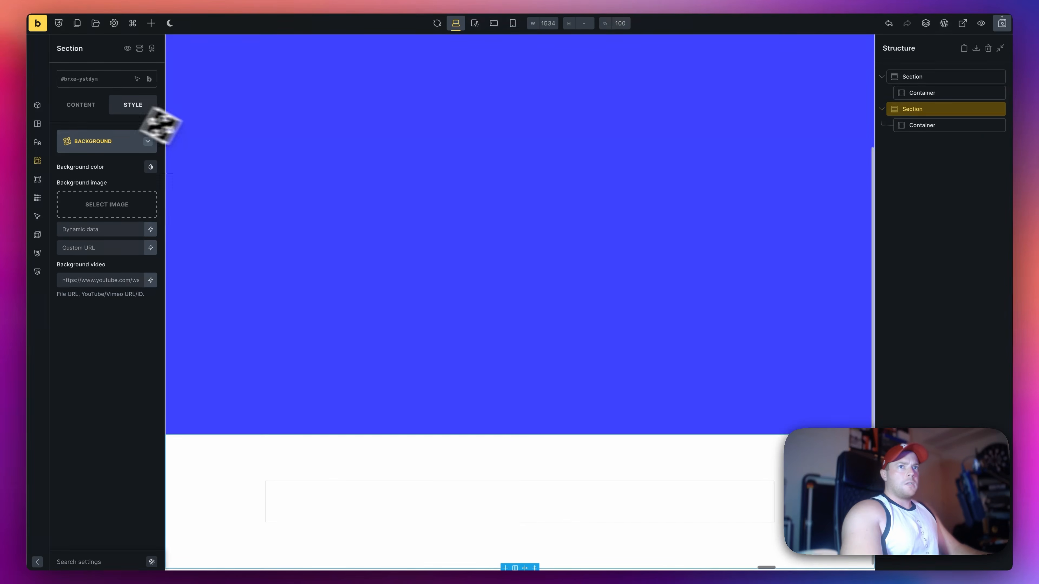
left_click(127, 145)
left_click(102, 143)
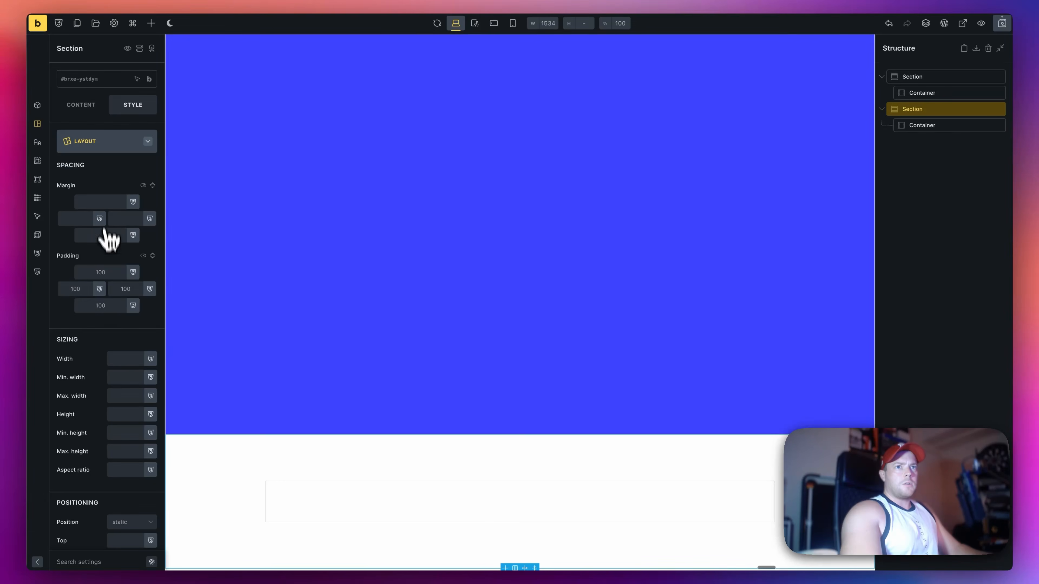
left_click(134, 435)
type("75")
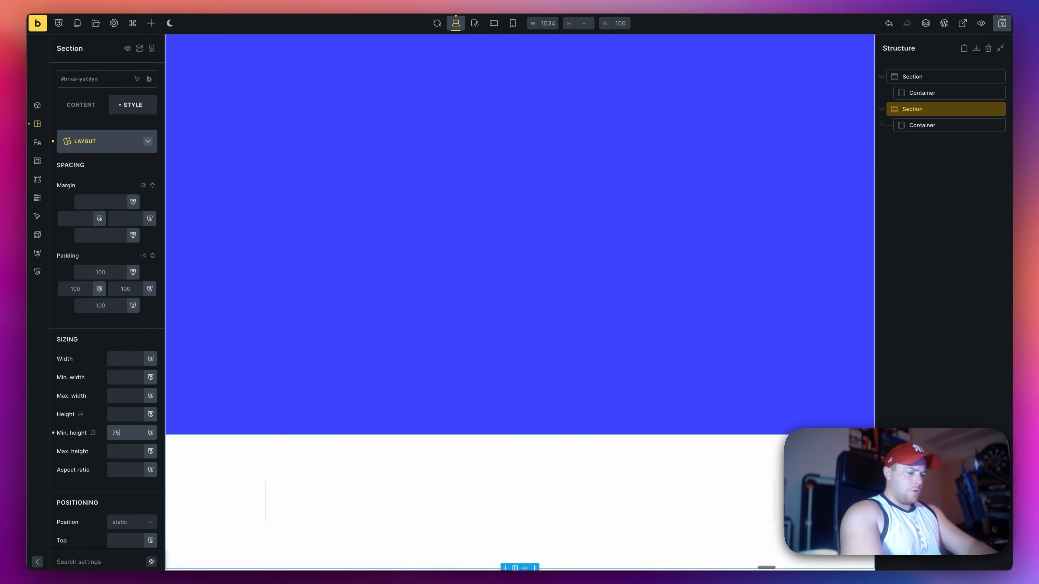
type("vh")
Make the second section's container a grid with a var(--space-m) gap and var(--columns-2) as its template columns.
scroll(591, 456, "down", 6)
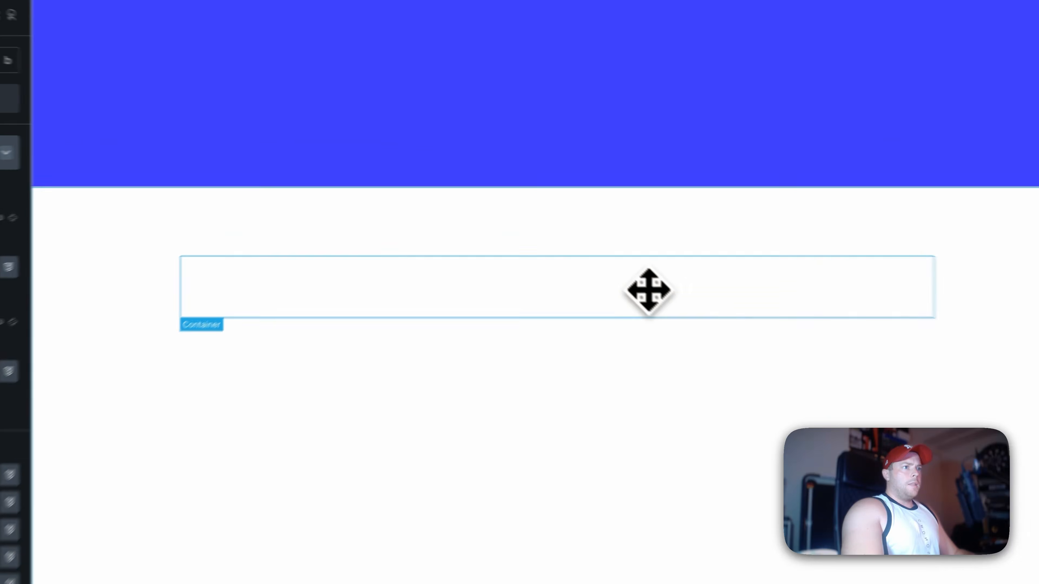
left_click(580, 236)
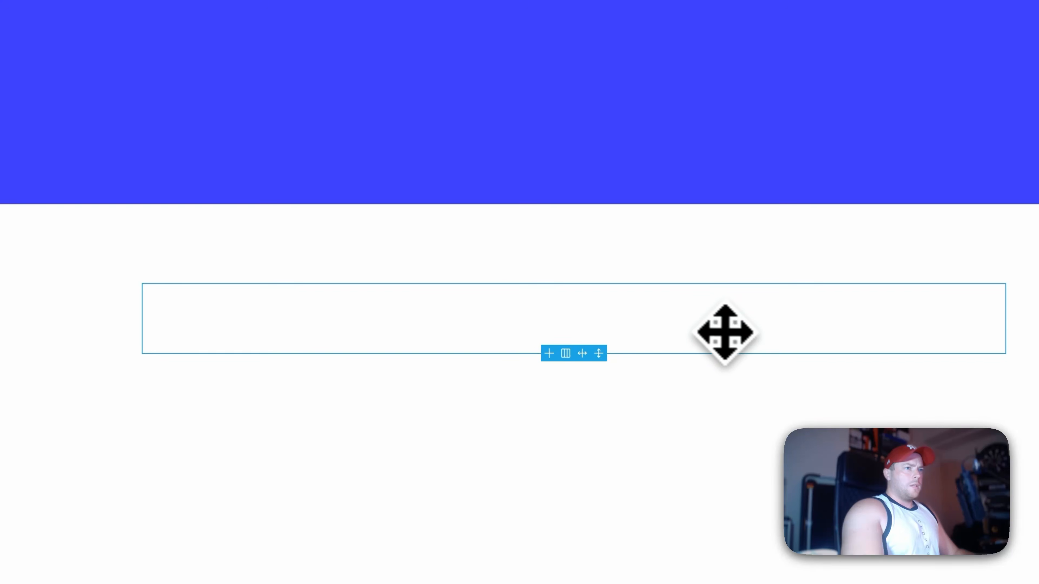
left_click(96, 110)
left_click(185, 237)
left_click(183, 286)
left_click(177, 269)
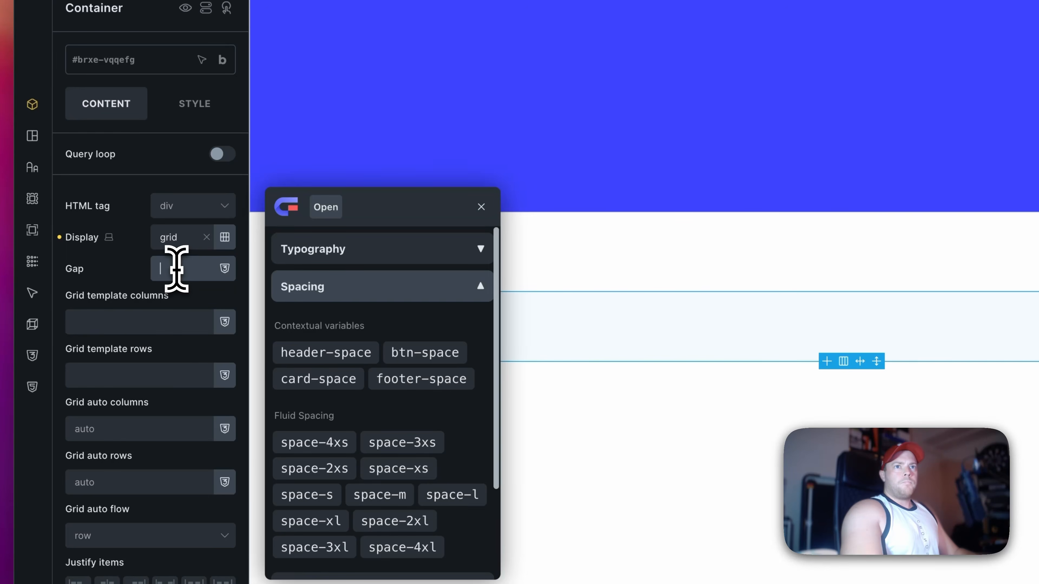
left_click(380, 494)
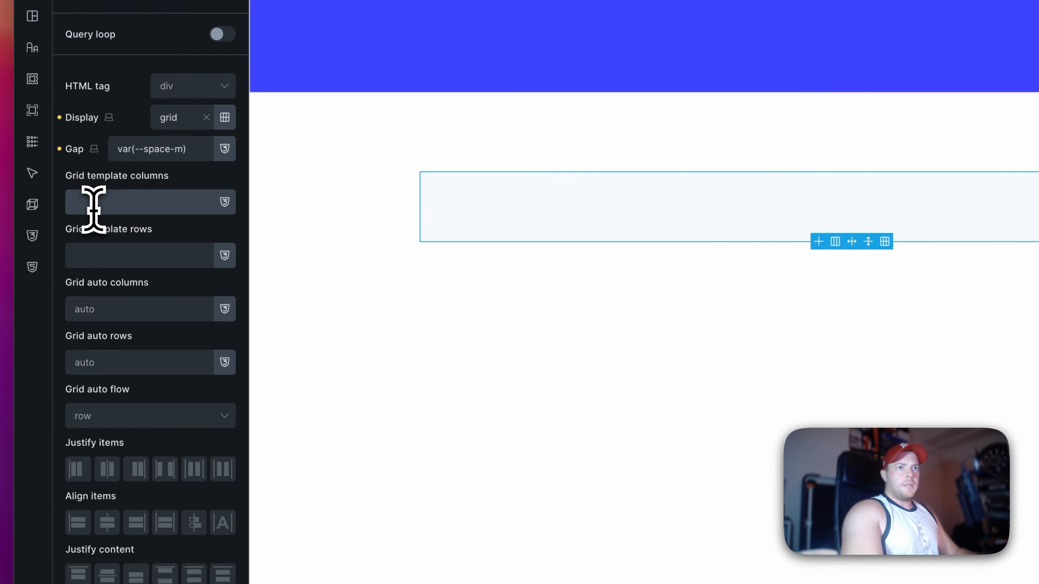
type("var(--columns-2")
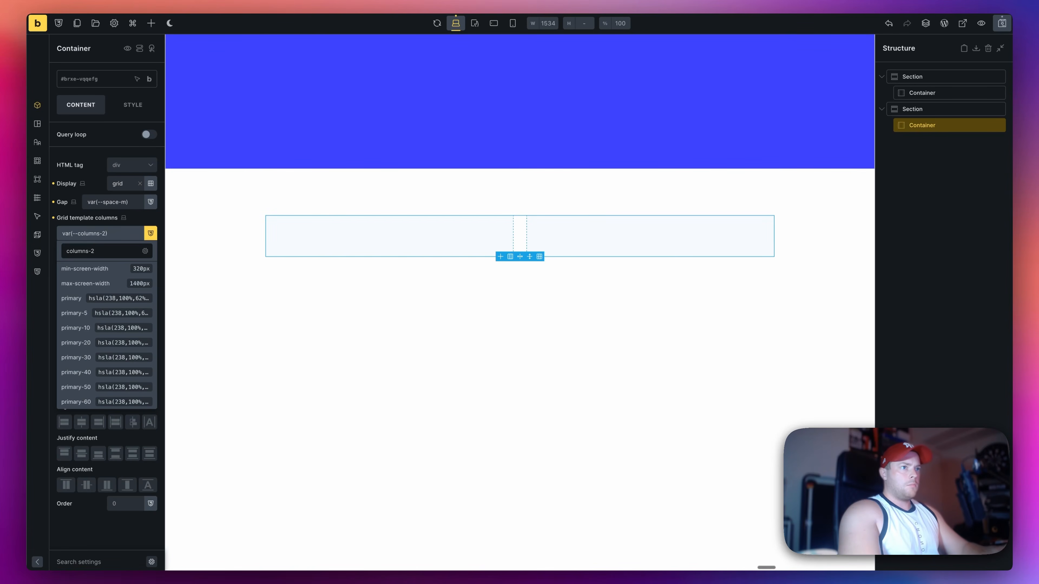
left_click(664, 211)
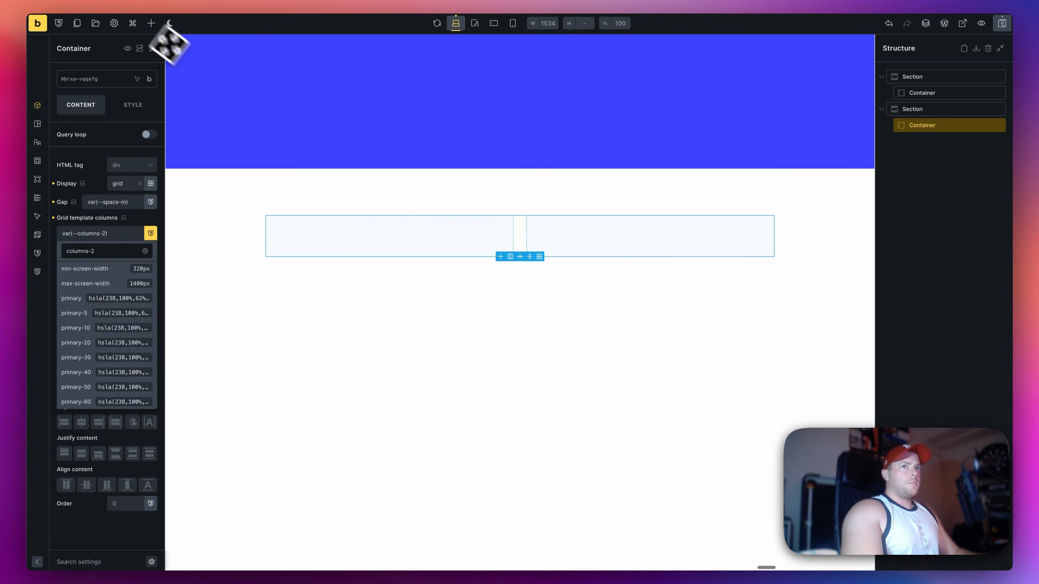
Add two blocks to the grid container and create the class hero-flip-target on the first block.
left_click(151, 24)
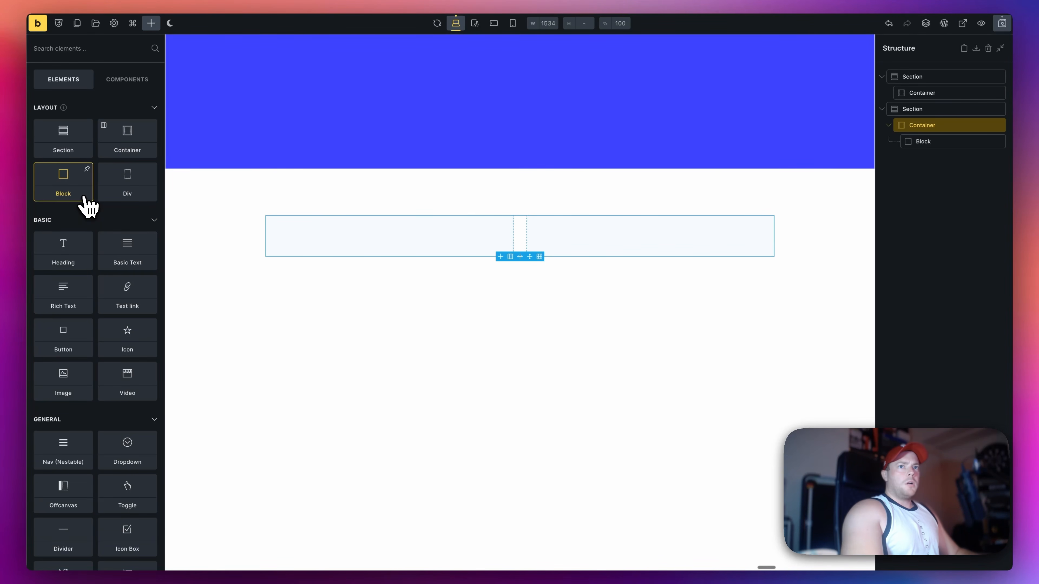
left_click(932, 143)
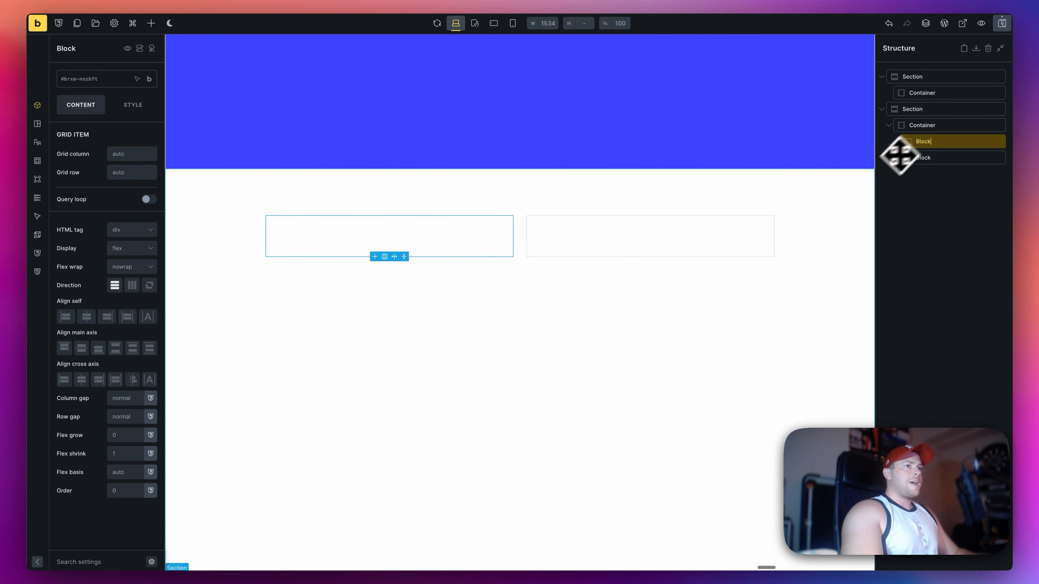
left_click(88, 82)
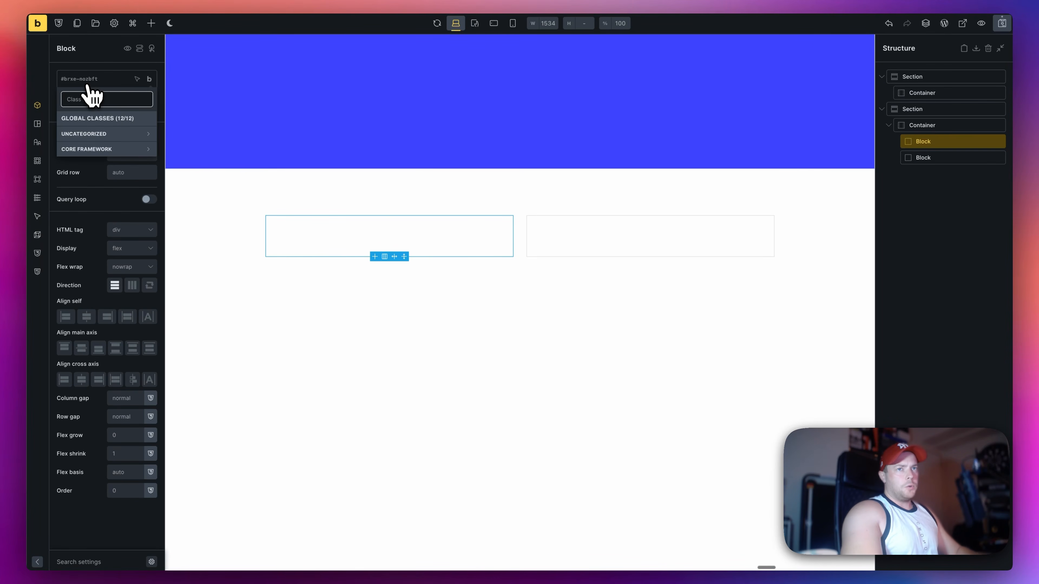
type("hero")
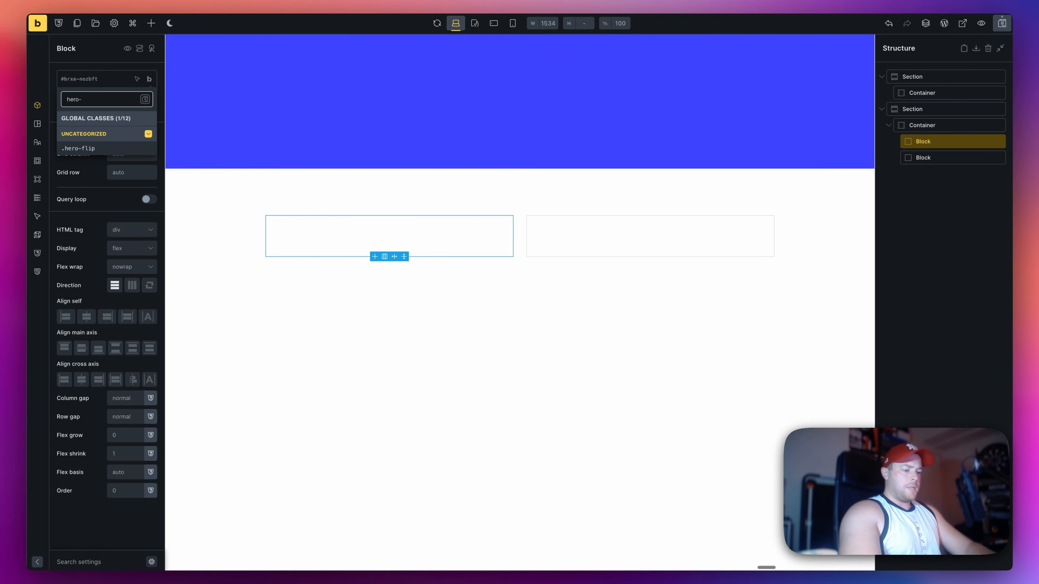
type("-flip-target")
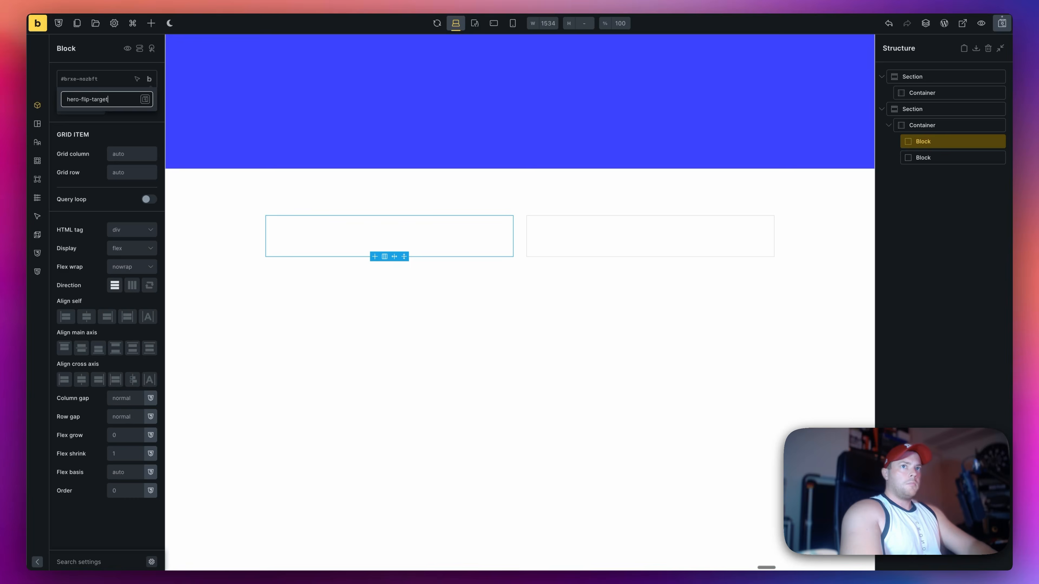
key("Return")
Add a heading inside the second block and set its HTML tag to h2.
left_click(612, 243)
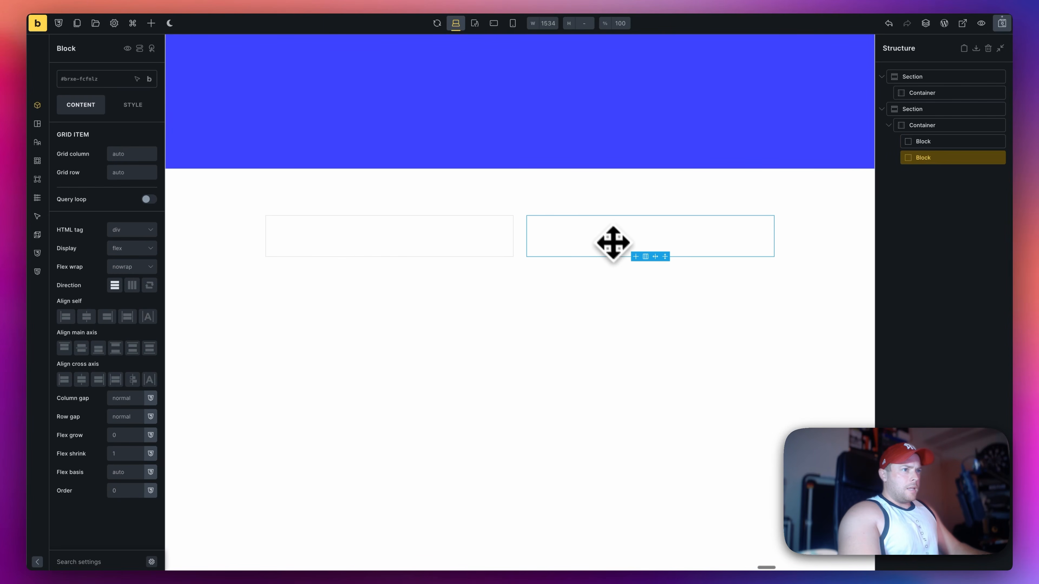
left_click(132, 106)
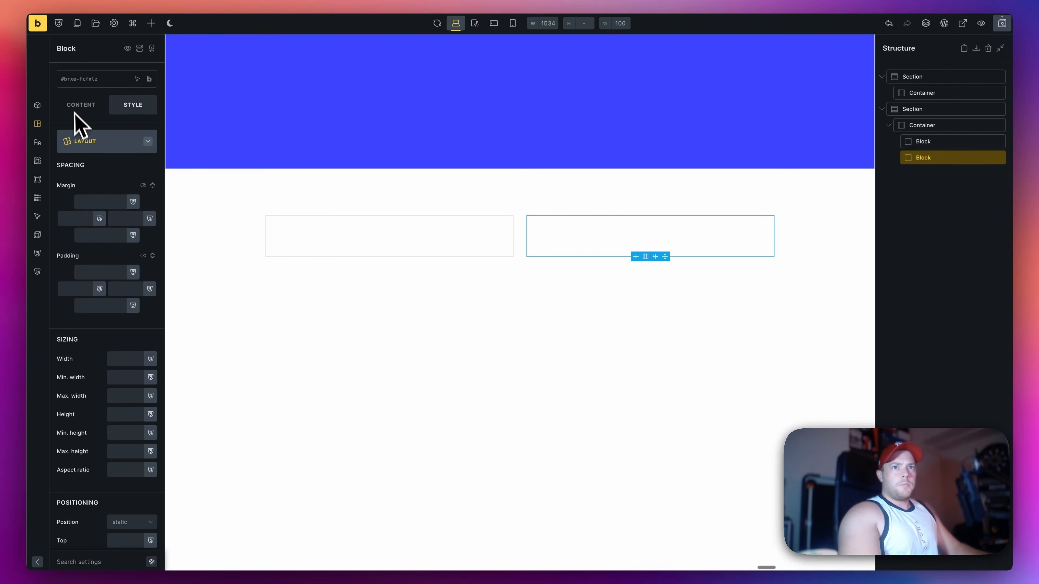
left_click(151, 23)
left_click(81, 255)
left_click(117, 156)
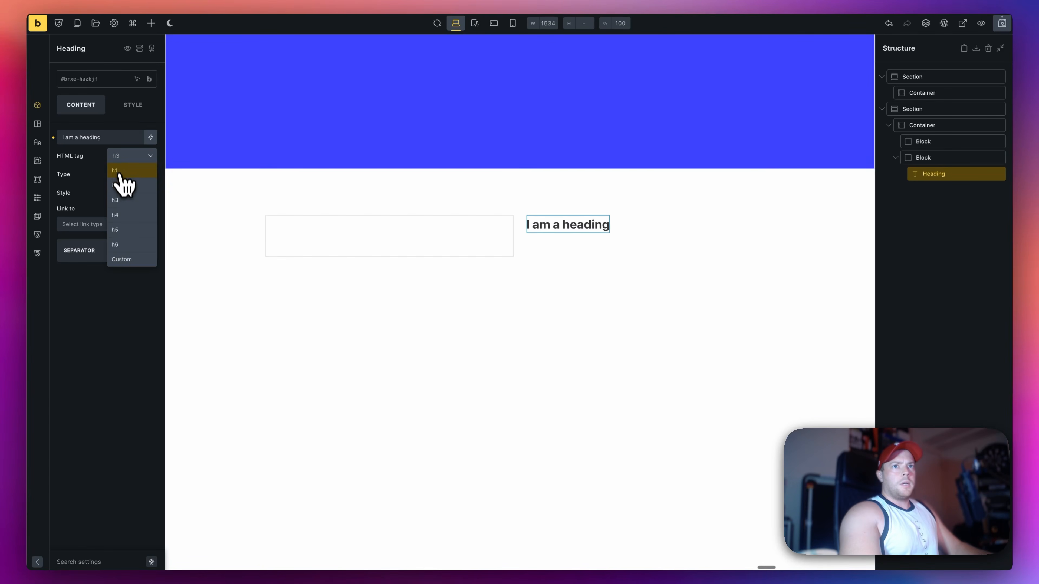
left_click(123, 185)
Set the heading's text to "Transform your hair with confidence. Our nourishing formula strengthens from root to tip, leaving your hair softer, shinier, and healthier with every use.".
double_click(85, 138)
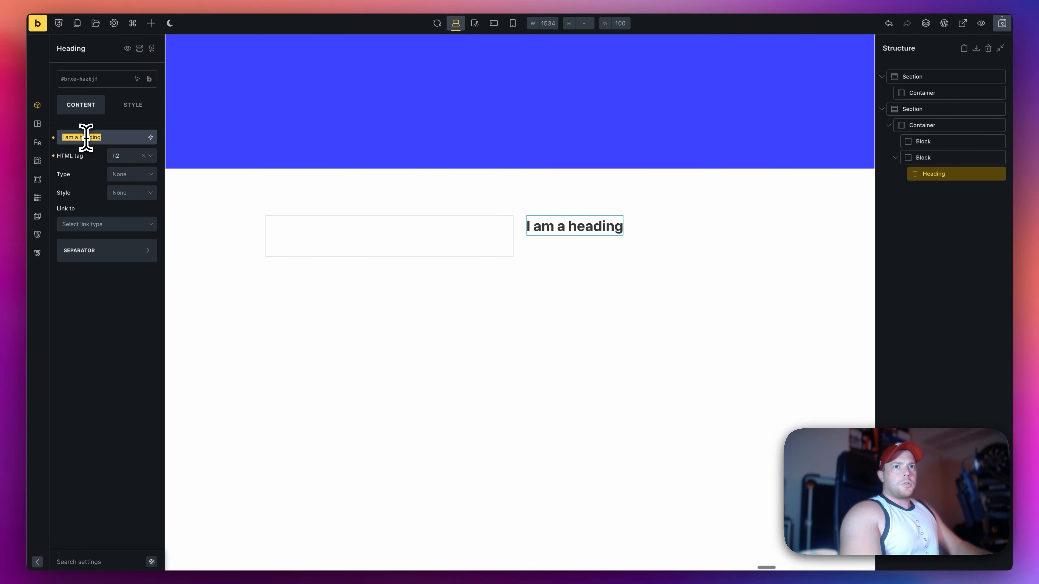
type("Transform your hair with confidence. Our nourishing formula strengthens from root to tip, leaving your hair softer, shinier, and healthier with every use. Perfect for daily care, it smooths frizz, adds natural volume, and protects against damage—so you can enjoy hair that looks as good as it feels.")
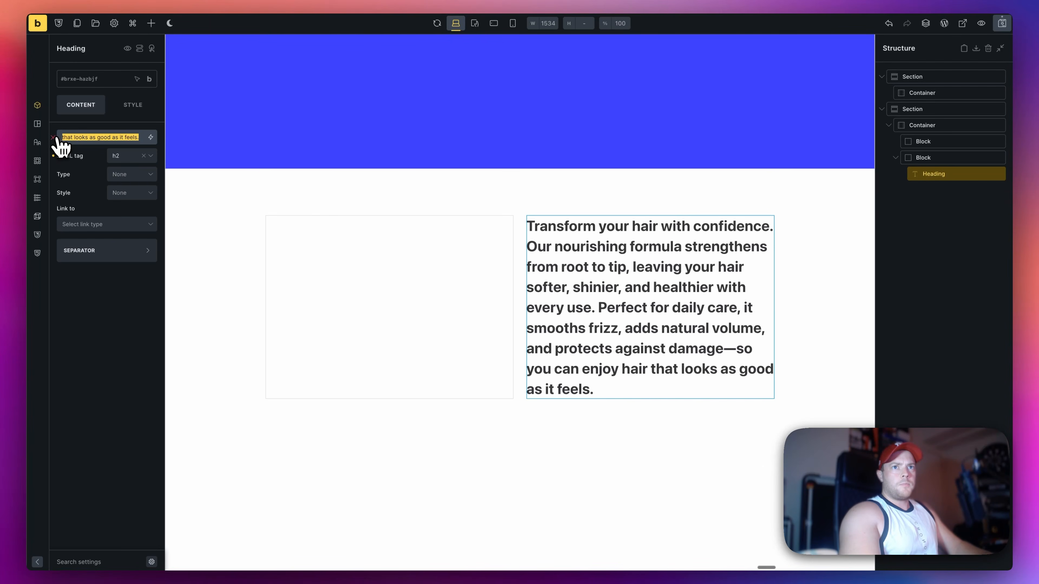
key("BackSpace")
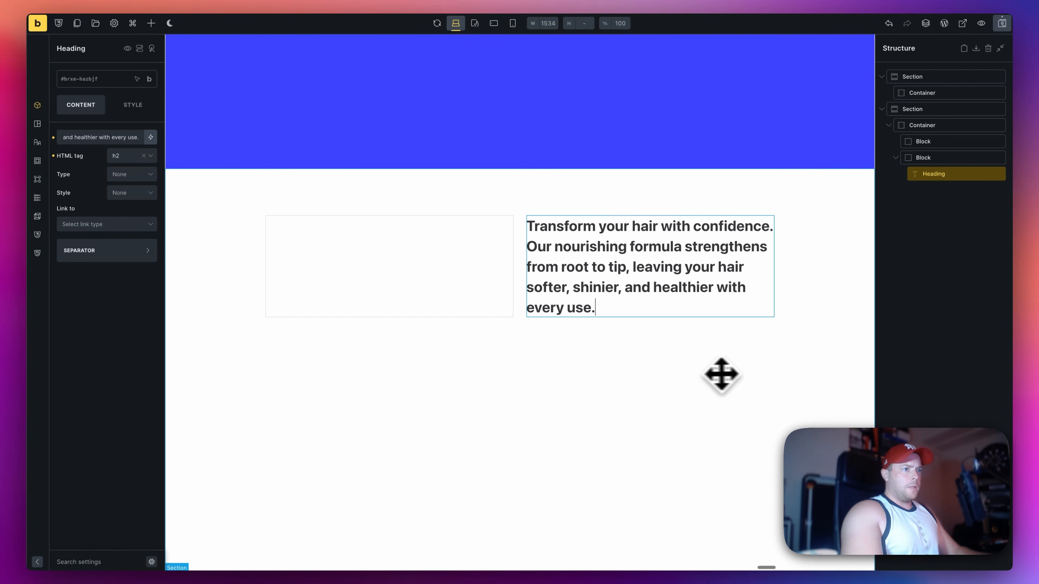
left_click(651, 369)
Look over the hero section and the two-column section below it, and save the page.
scroll(654, 370, "up", 10)
scroll(656, 372, "down", 10)
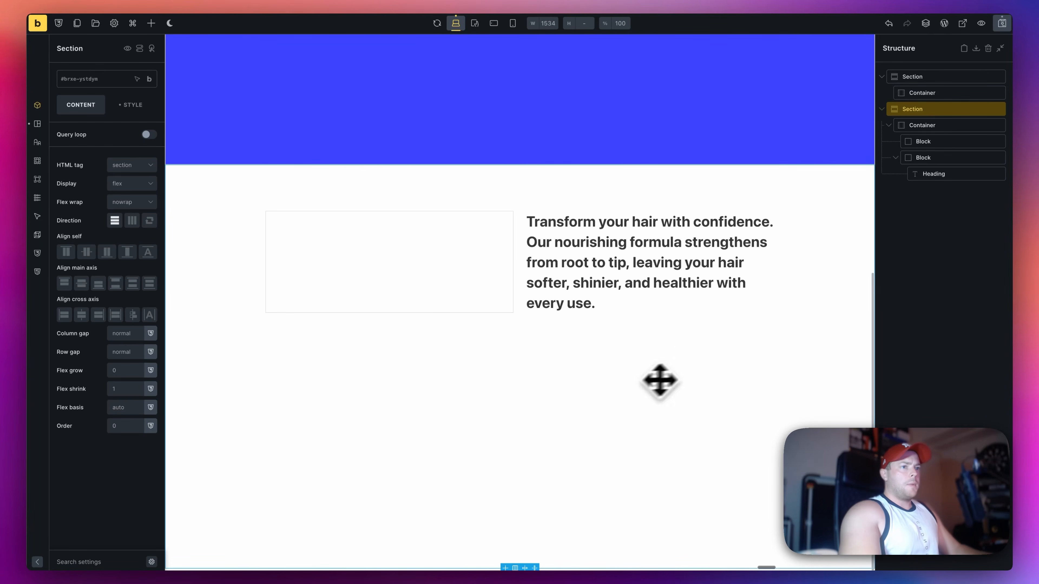
left_click_drag(1001, 25, 448, 270)
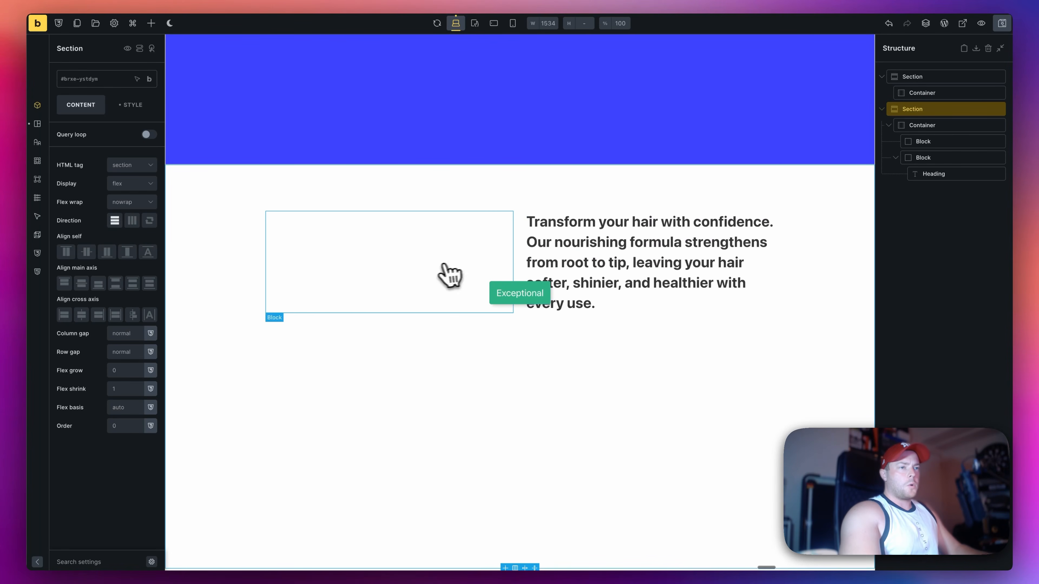
scroll(655, 391, "up", 10)
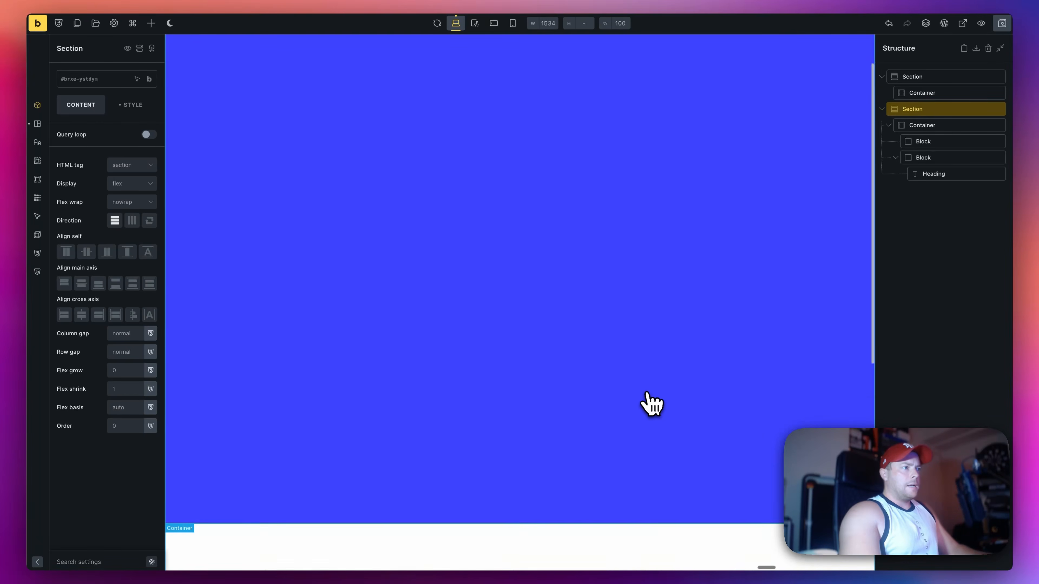
scroll(652, 405, "down", 8)
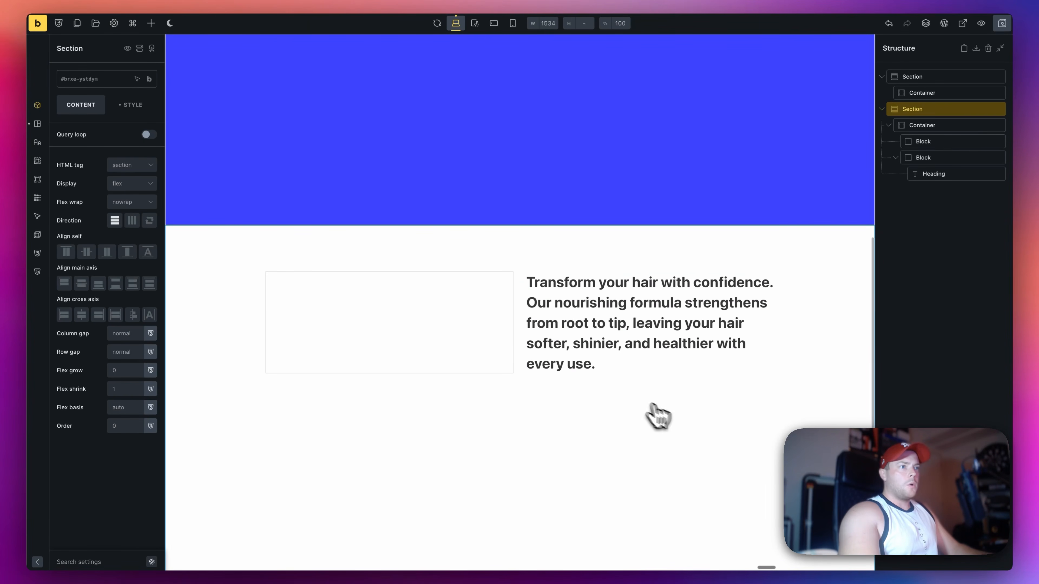
Switch to the animation builder and create a timeline named FLIP Hero Example for the FLIP Hero page.
left_click(944, 26)
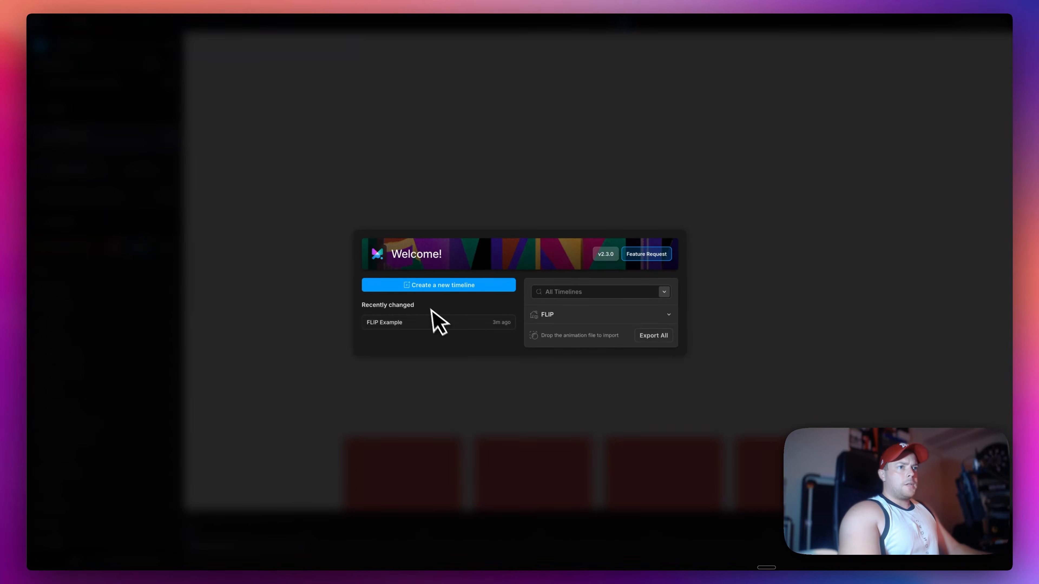
left_click(447, 285)
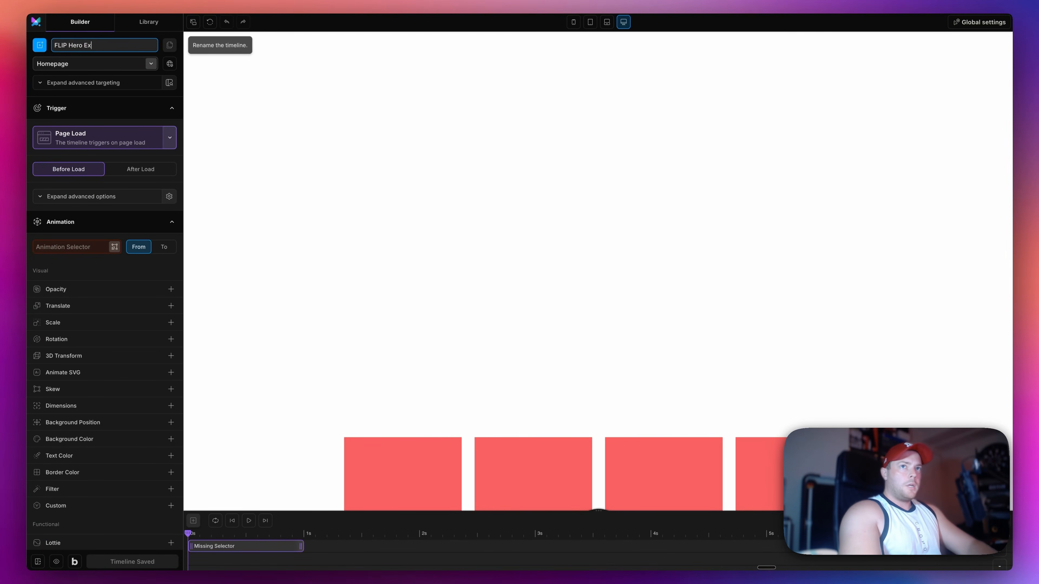
left_click(77, 63)
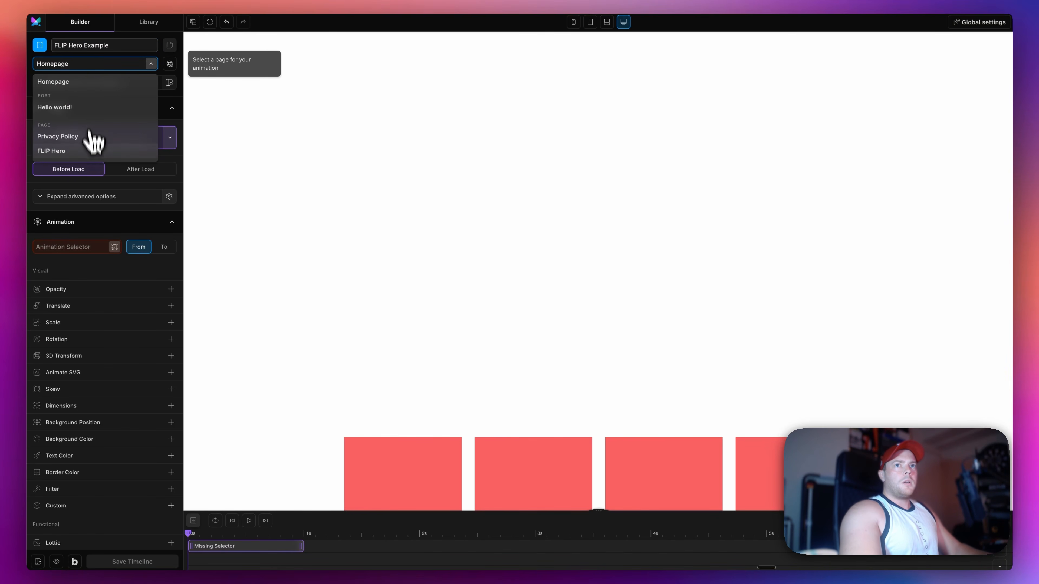
left_click(98, 153)
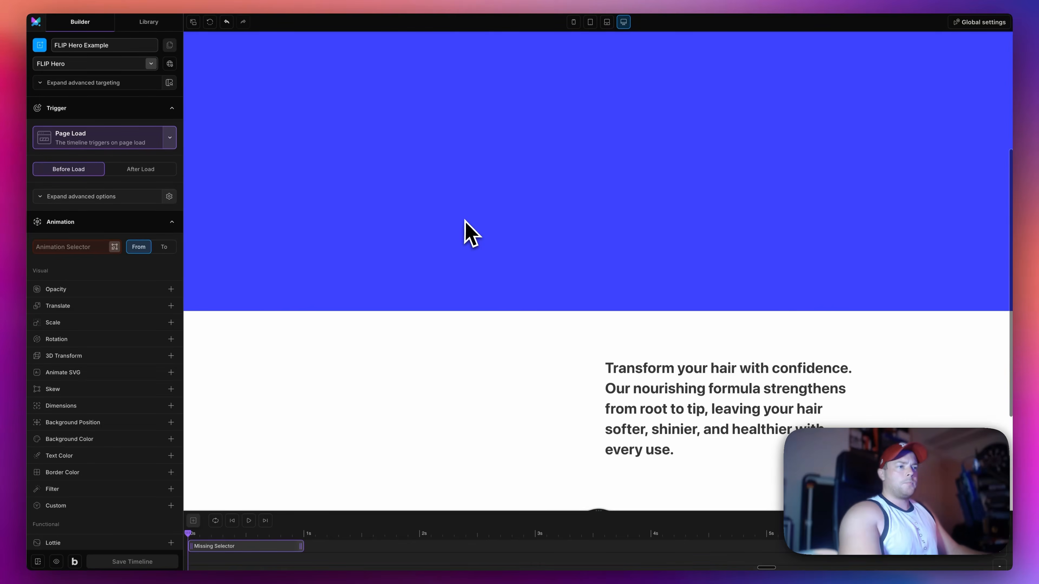
Change the timeline's trigger to ScrollTrigger and lock it to the scrollbar with a 0.3 s delay.
left_click(94, 141)
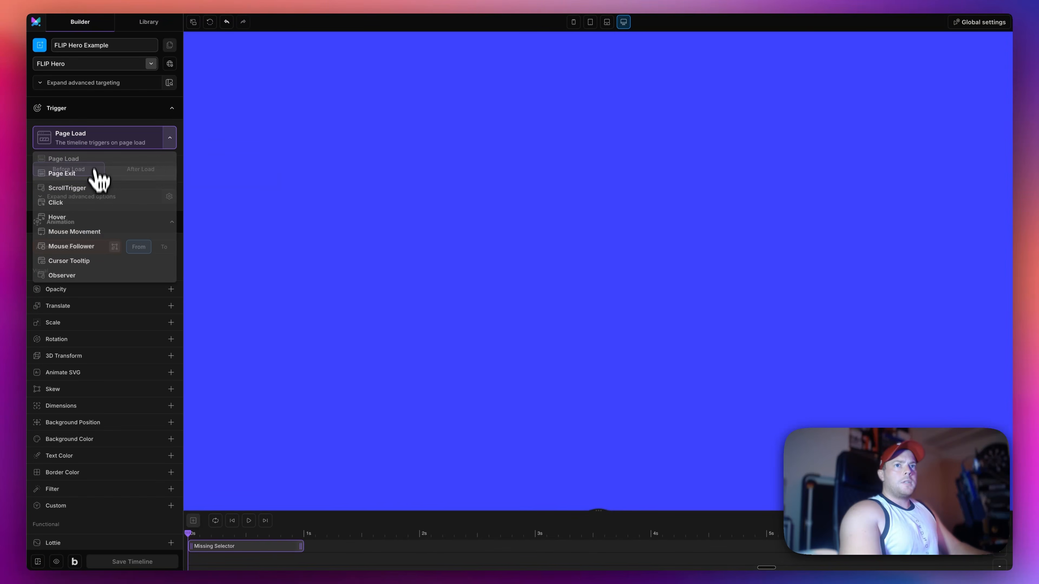
left_click(98, 195)
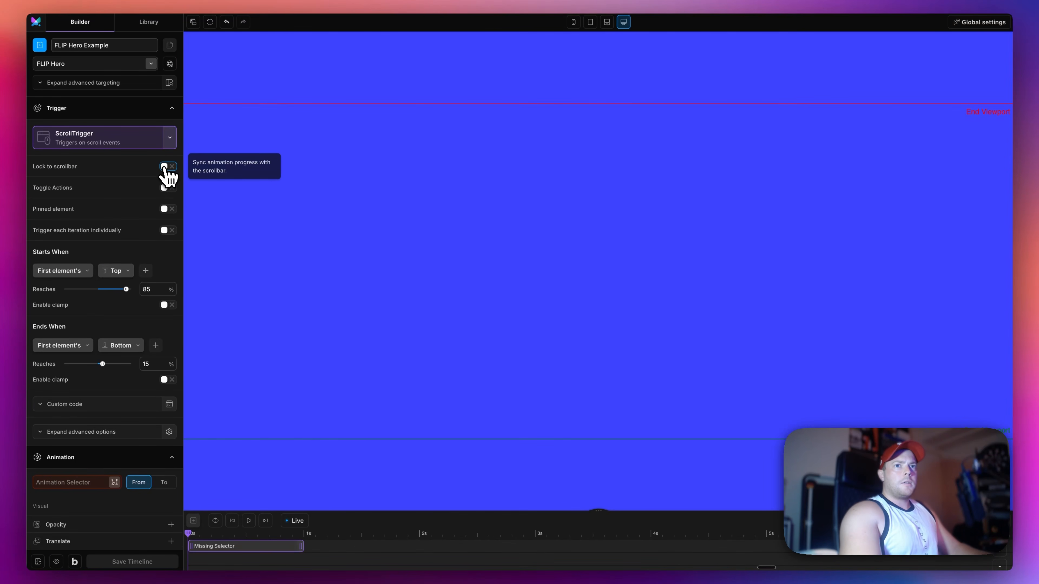
left_click(165, 166)
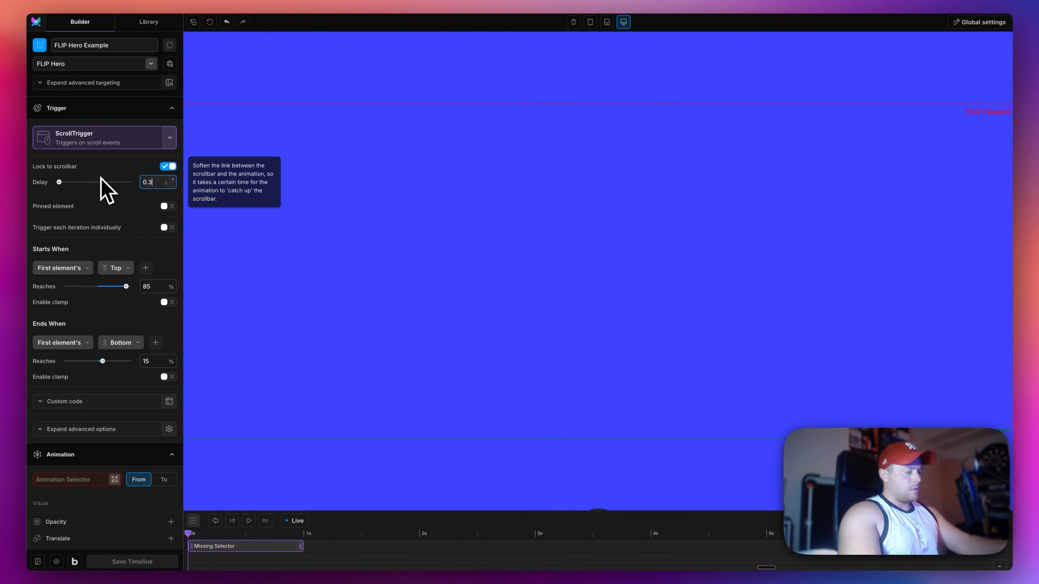
Set the trigger to start when the first element's bottom reaches 100% and end when its bottom reaches 40%.
scroll(97, 204, "down", 3)
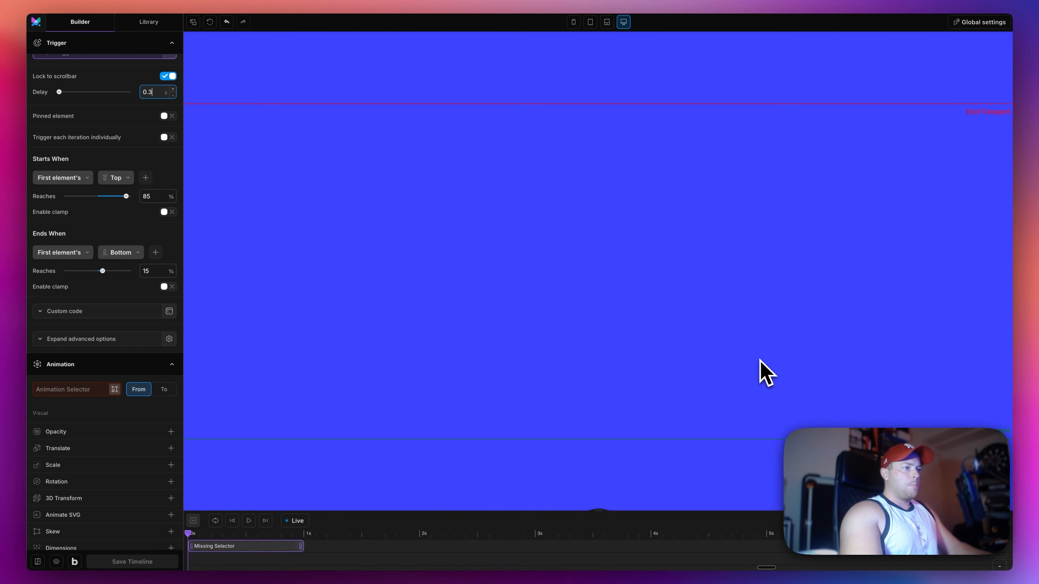
left_click(119, 177)
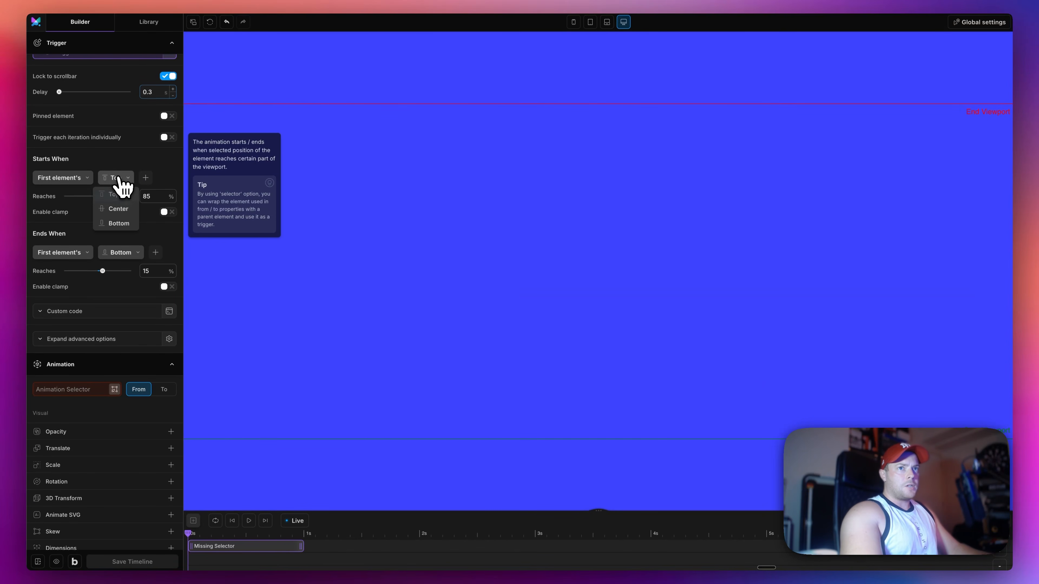
left_click(122, 224)
double_click(157, 193)
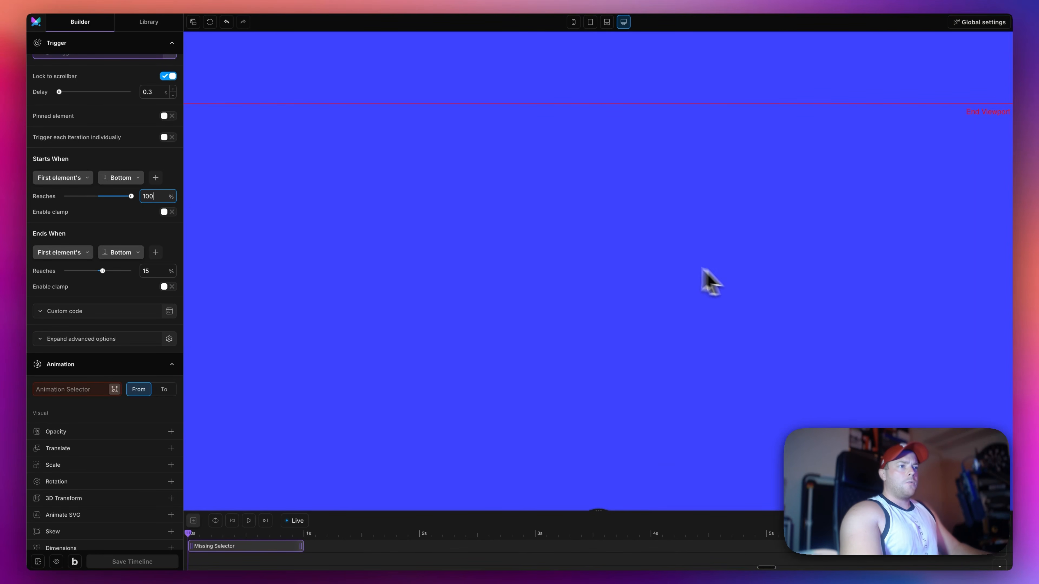
double_click(152, 271)
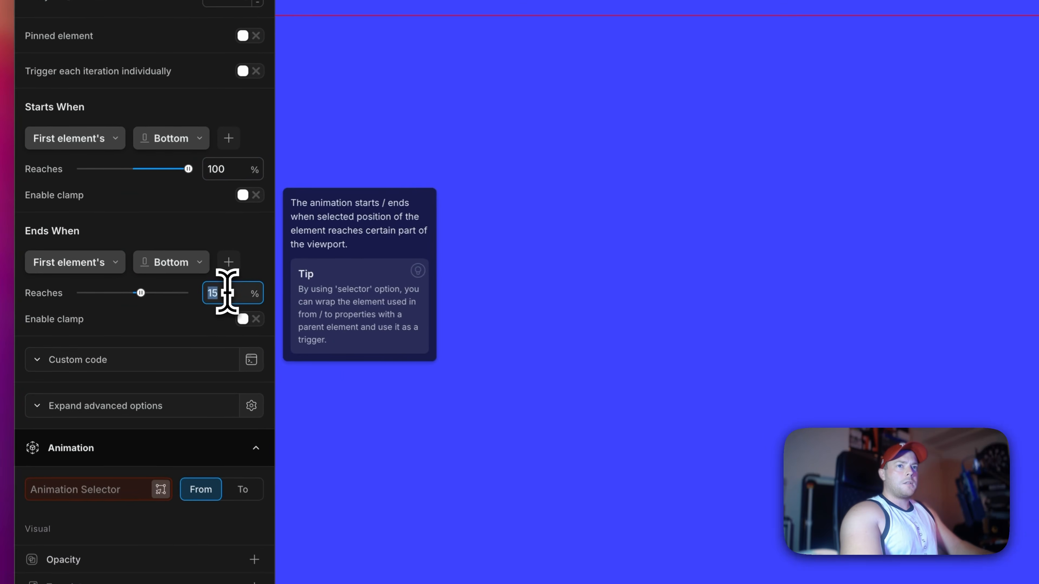
type("40")
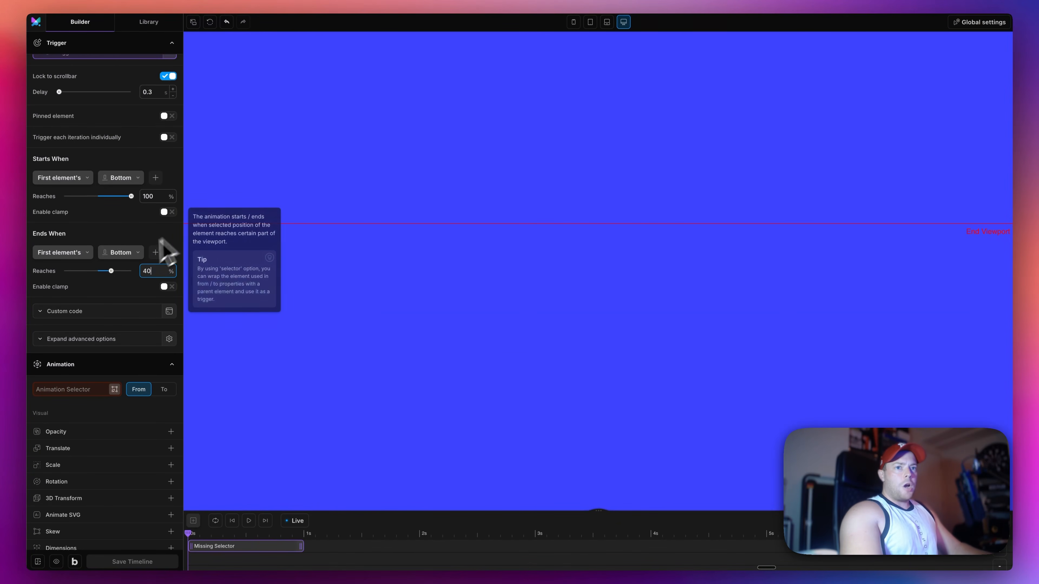
Pick the blue hero container in the preview and use its class .hero-flip as the animation selector.
left_click(115, 389)
left_click(539, 341)
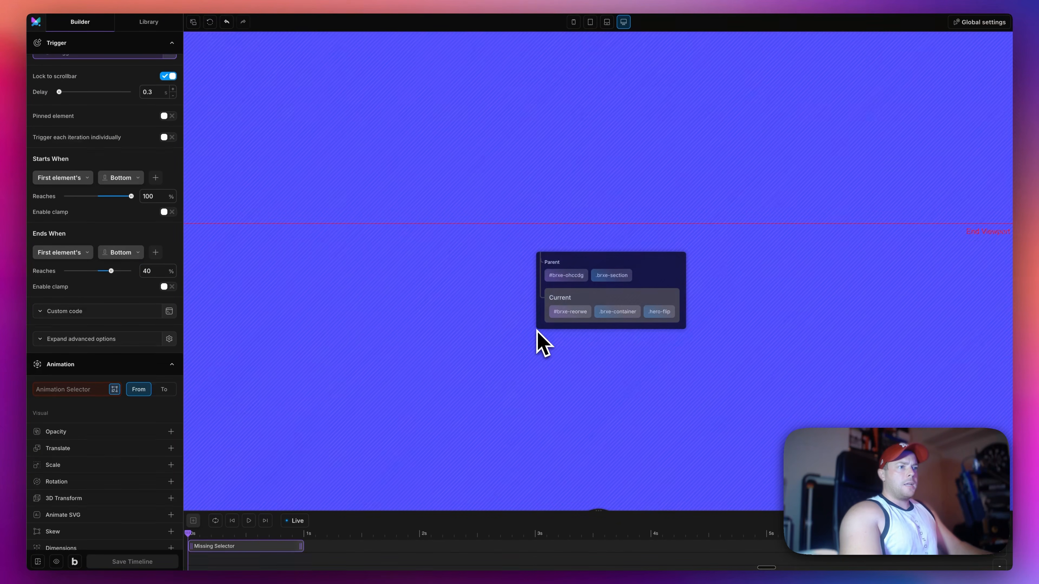
left_click(661, 312)
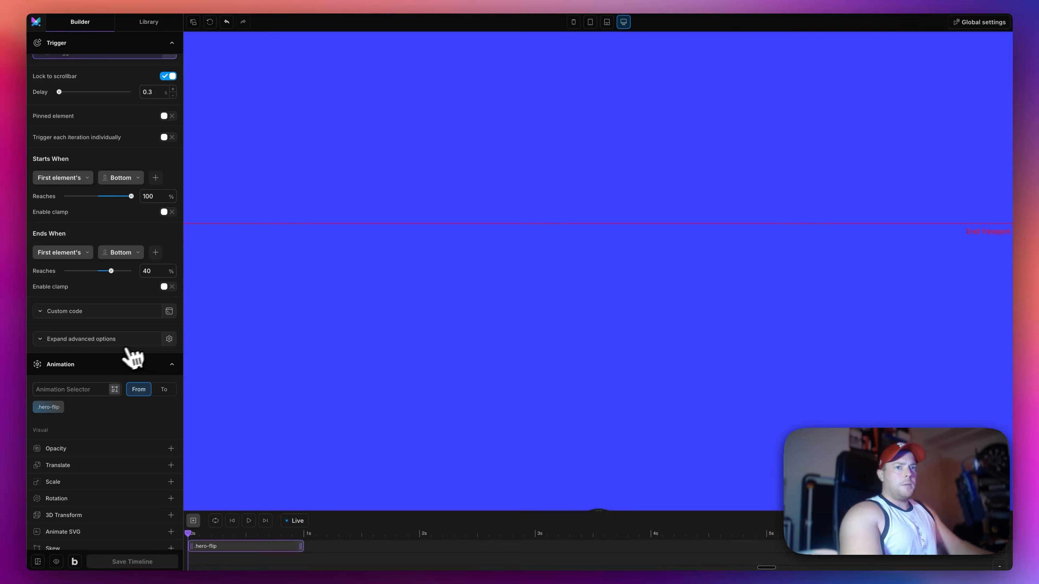
Add a FLIP effect to the From state of the .hero-flip animation and pick the blue hero's .hero-flip class as its target.
scroll(107, 364, "down", 6)
scroll(106, 357, "down", 3)
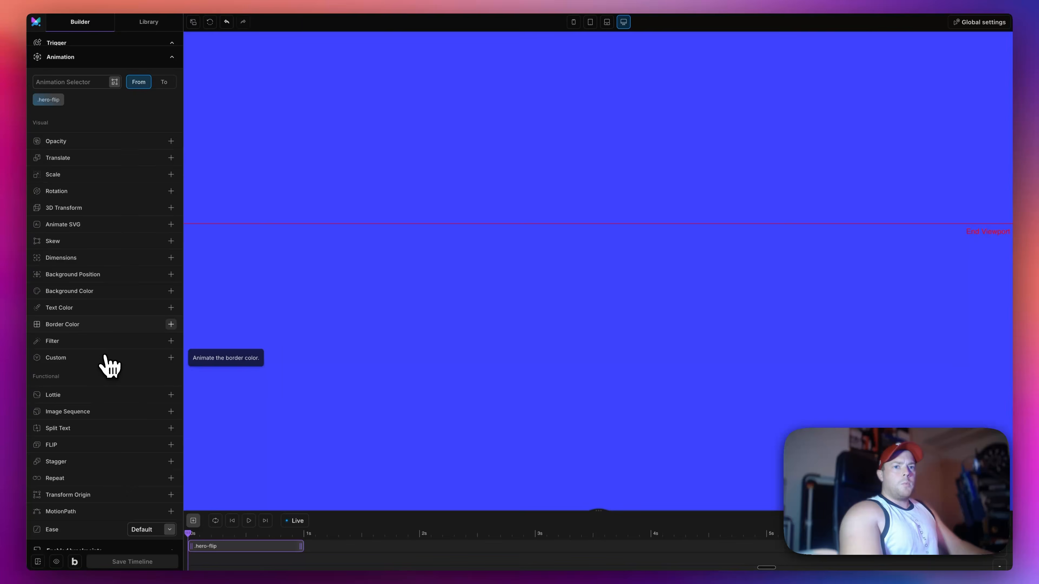
left_click(89, 382)
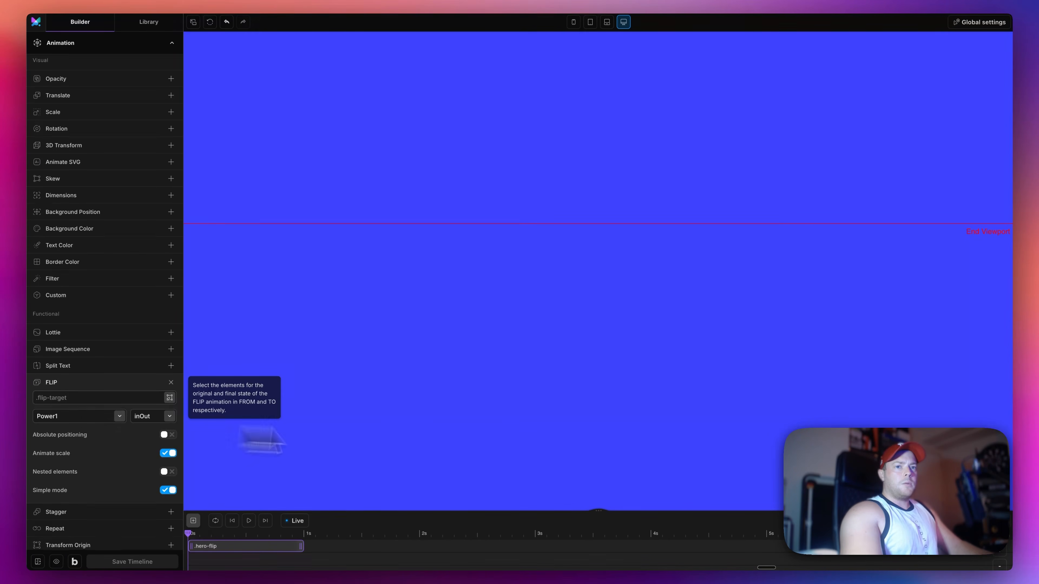
left_click(170, 398)
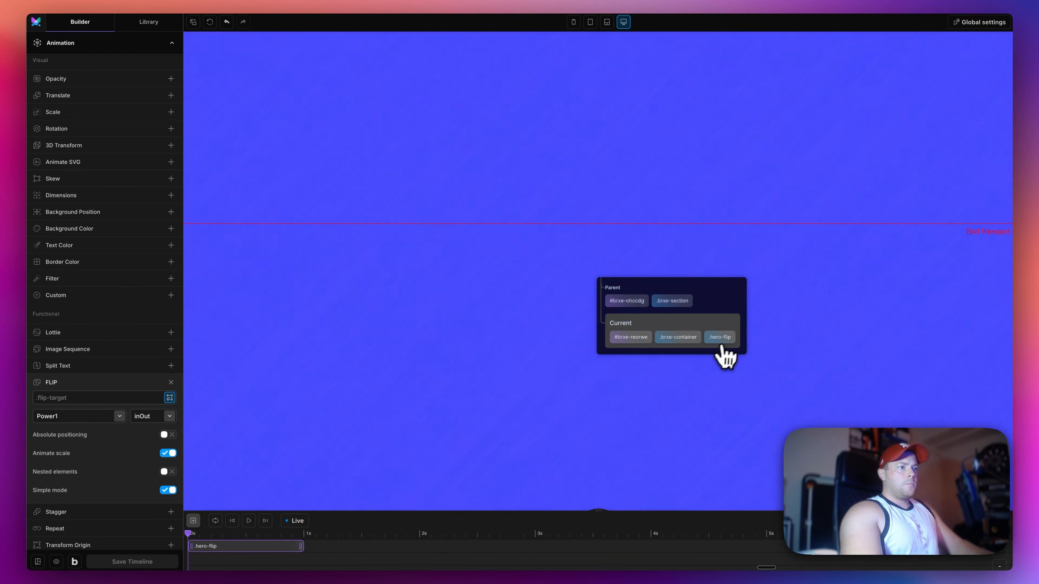
left_click(720, 337)
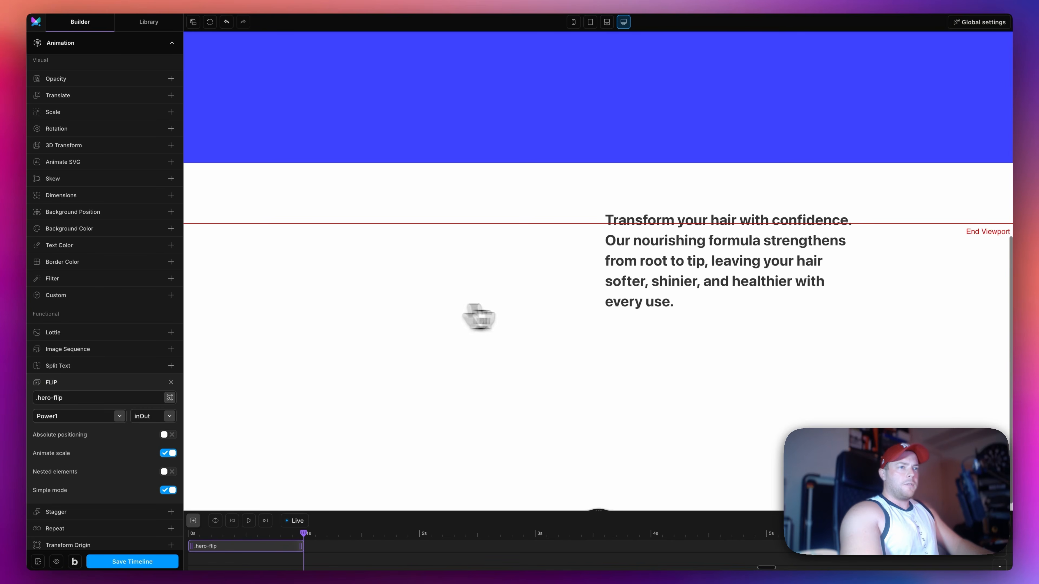
Add a FLIP effect to the To state and pick the empty block's .hero-flip-target class as its target.
scroll(134, 332, "up", 5)
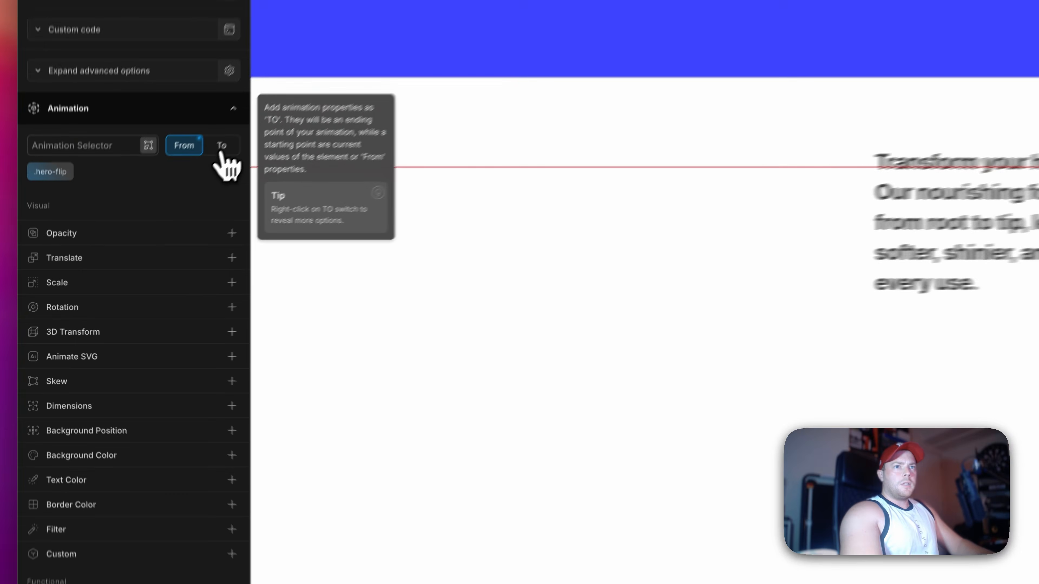
left_click(163, 209)
scroll(125, 356, "down", 6)
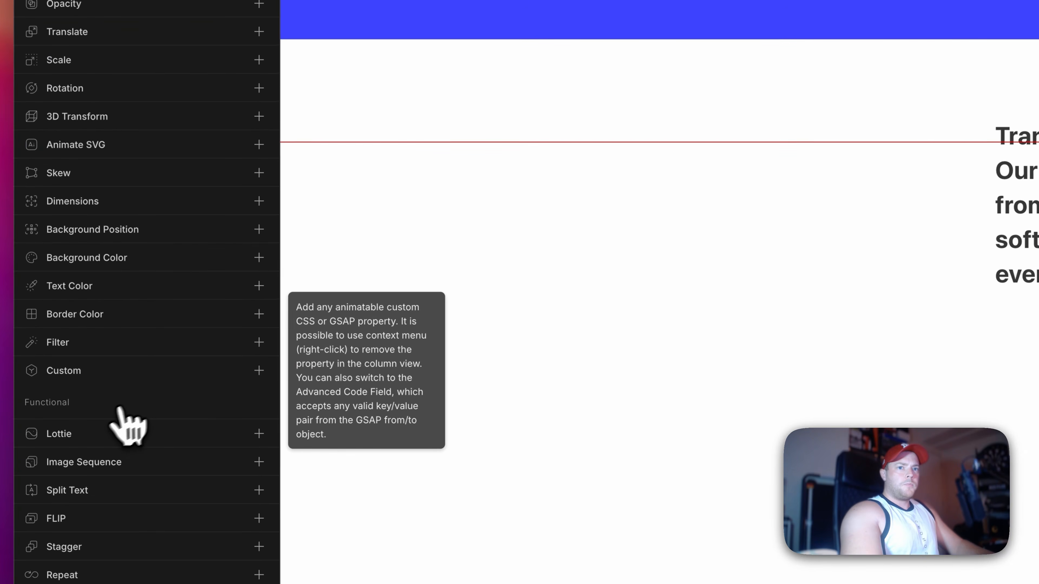
left_click(94, 442)
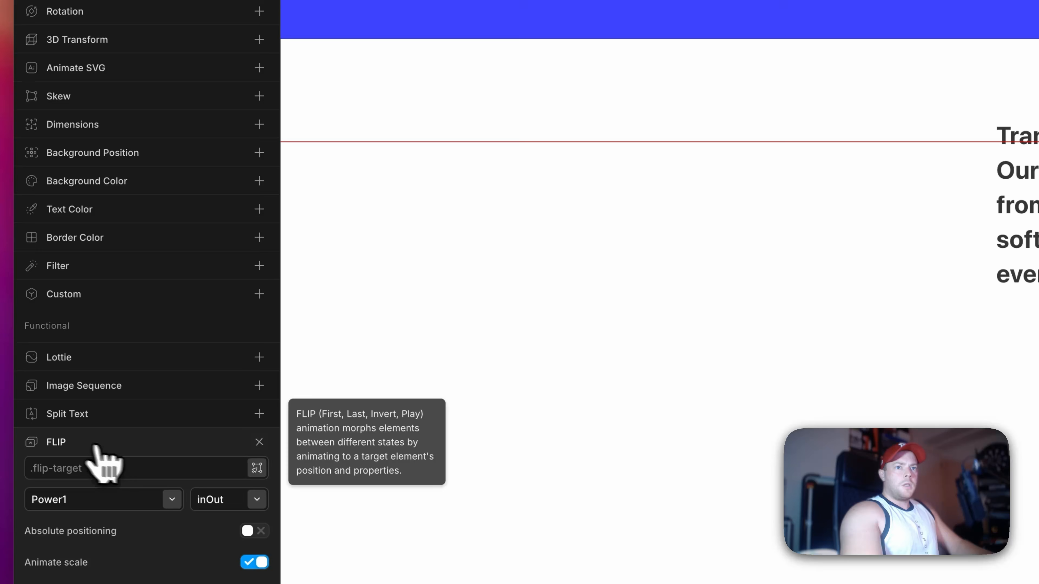
left_click(257, 467)
left_click(640, 238)
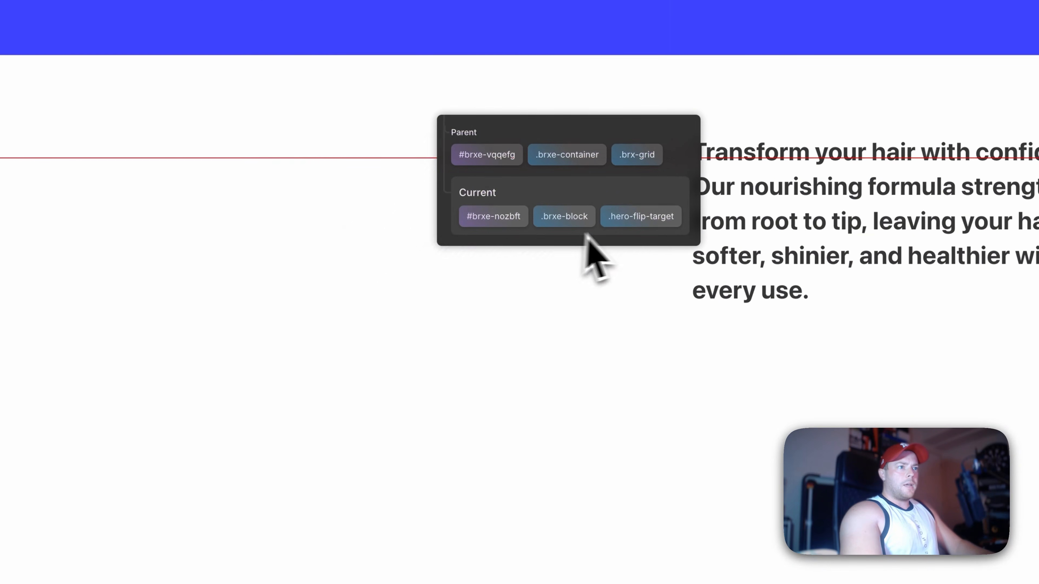
left_click(632, 220)
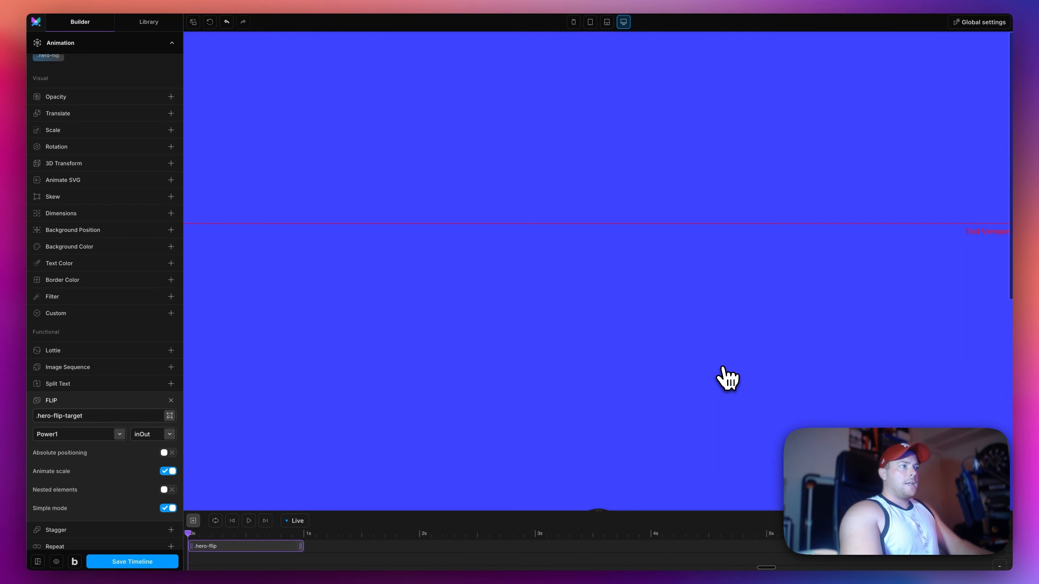
Preview the hero's scroll-driven move into the target block and save the timeline.
scroll(727, 378, "down", 5)
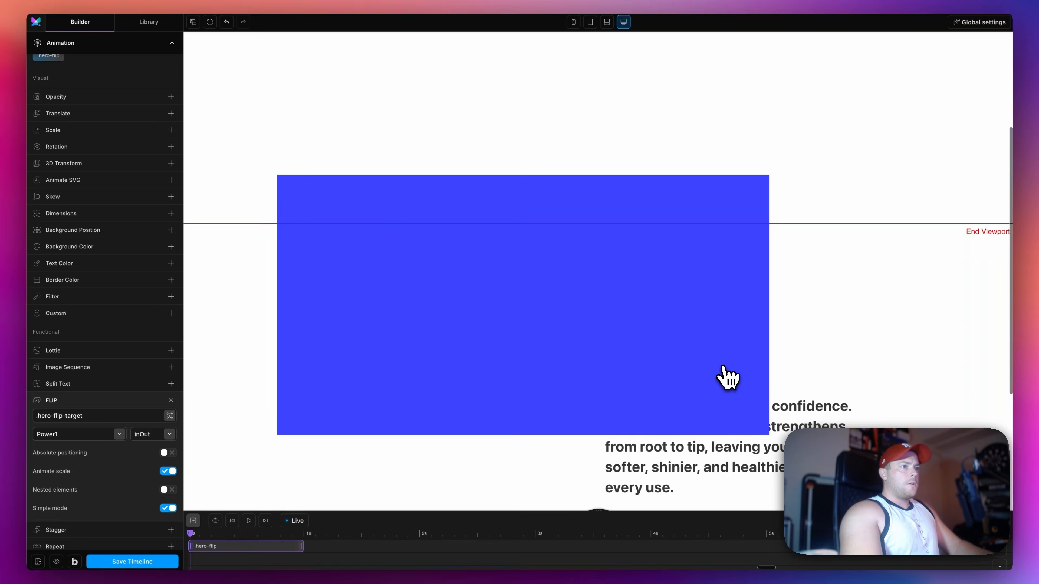
scroll(727, 378, "down", 3)
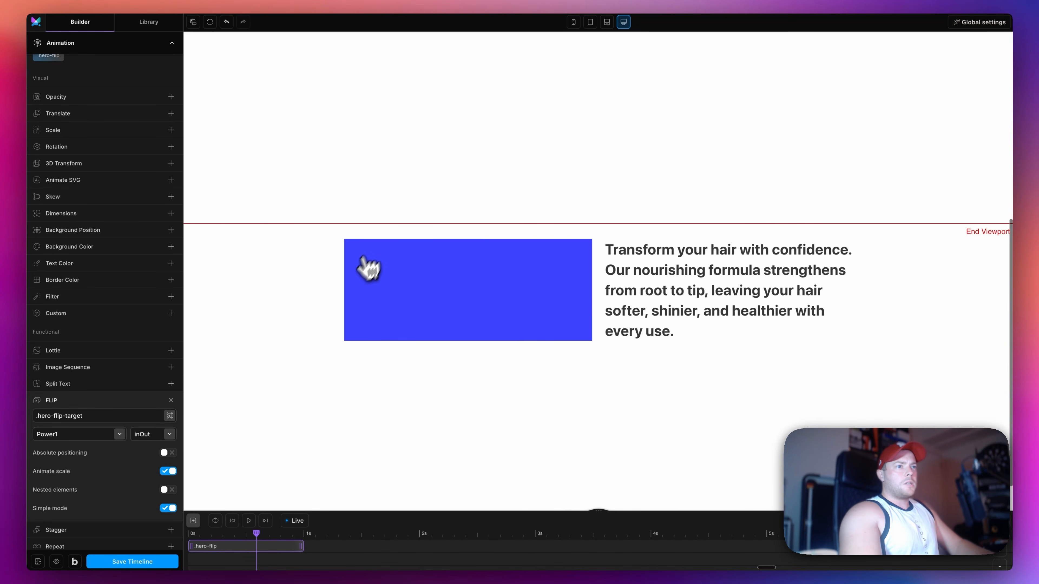
left_click(139, 563)
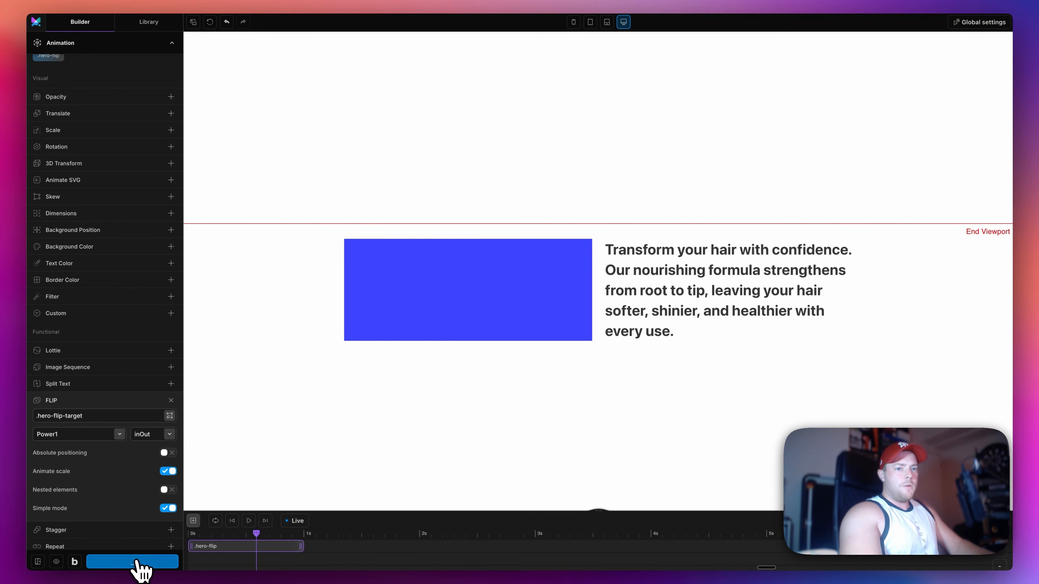
Switch to the Bricks editor and paste the YouTube link as the background video of the hero container's .hero-flip class.
scroll(487, 188, "up", 5)
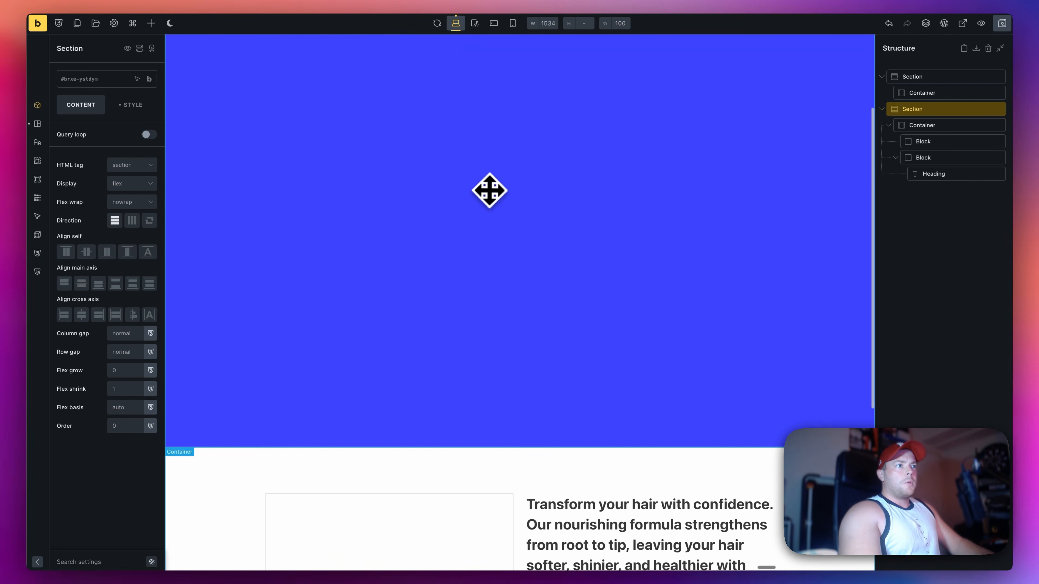
left_click(489, 191)
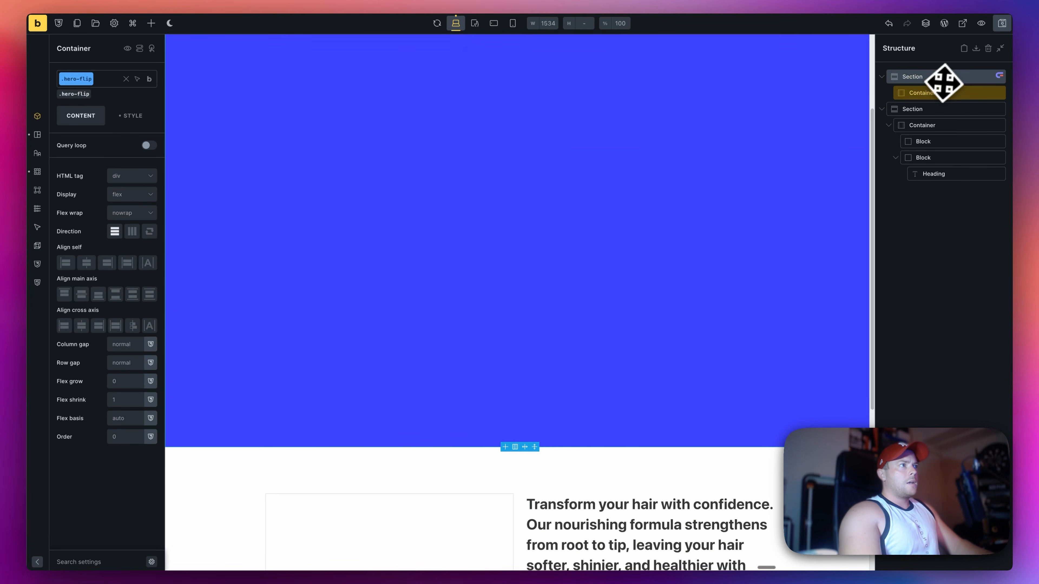
left_click(144, 122)
left_click(131, 152)
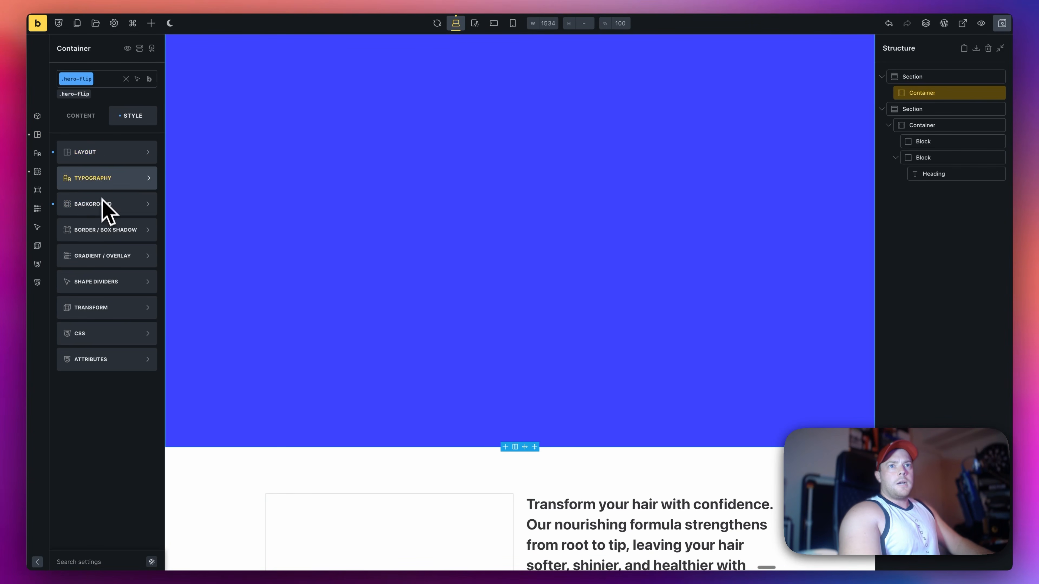
left_click(104, 207)
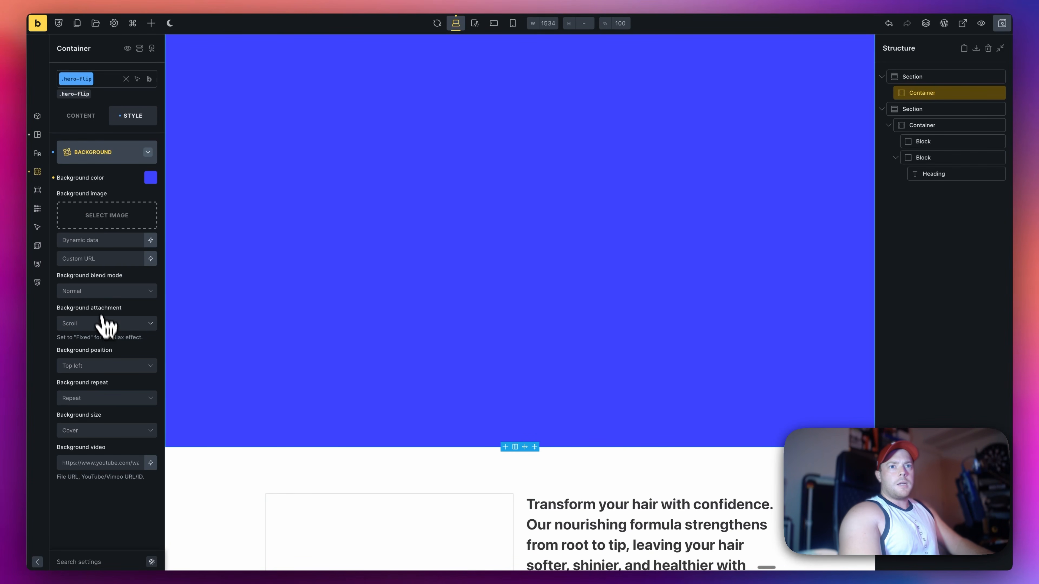
left_click(86, 463)
key("super+v")
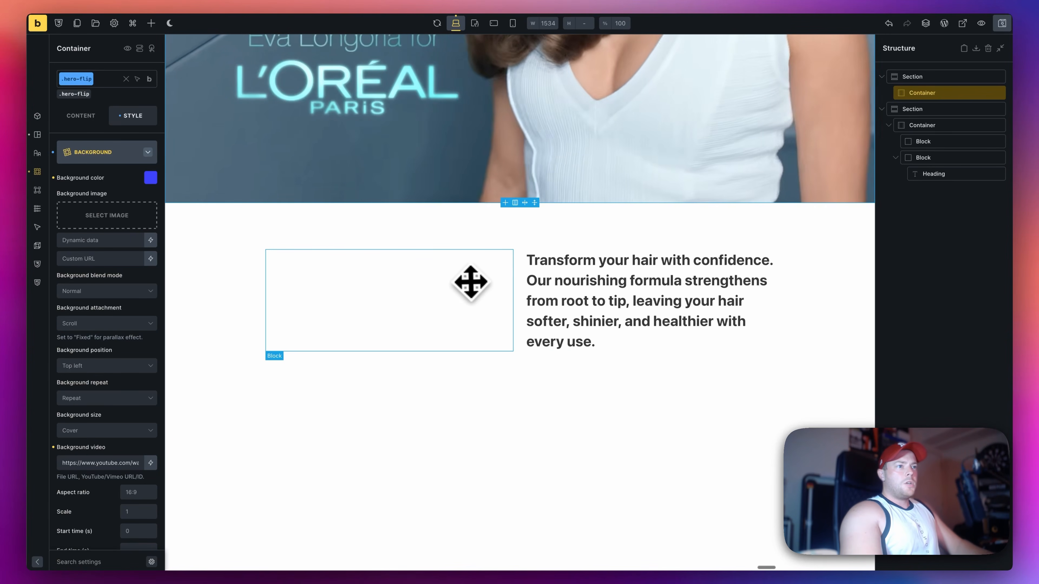
Set the aspect ratio of the empty block's .hero-flip-target class to 16/9.
left_click(404, 304)
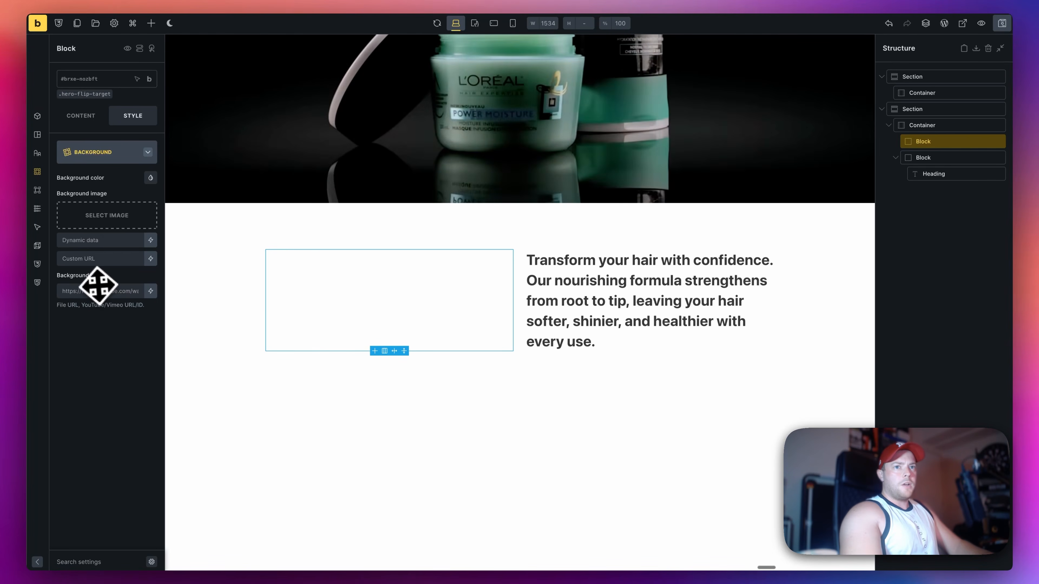
left_click(85, 94)
left_click(111, 152)
left_click(104, 150)
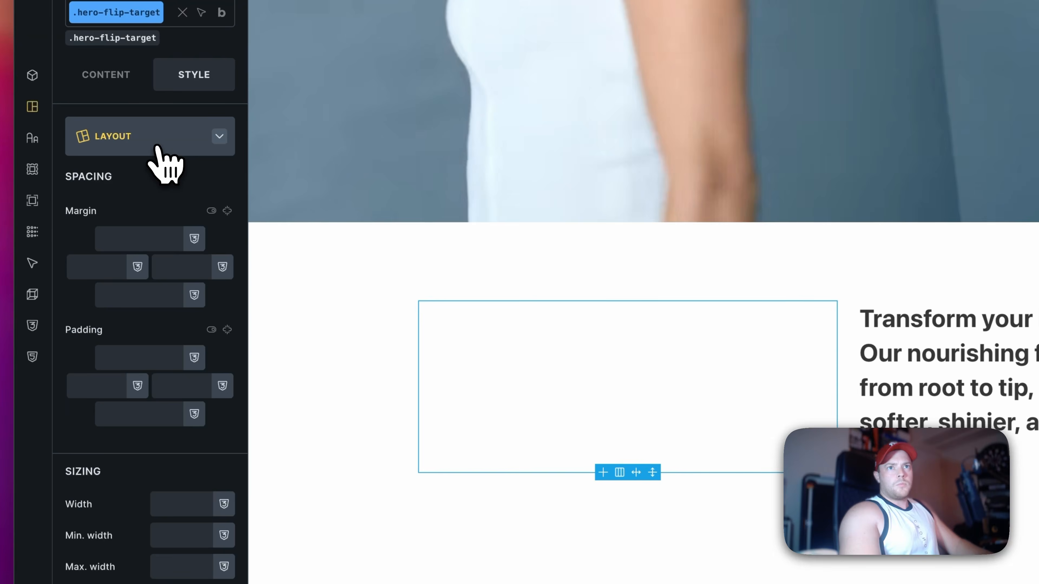
scroll(135, 382, "down", 3)
left_click(176, 352)
type("16/")
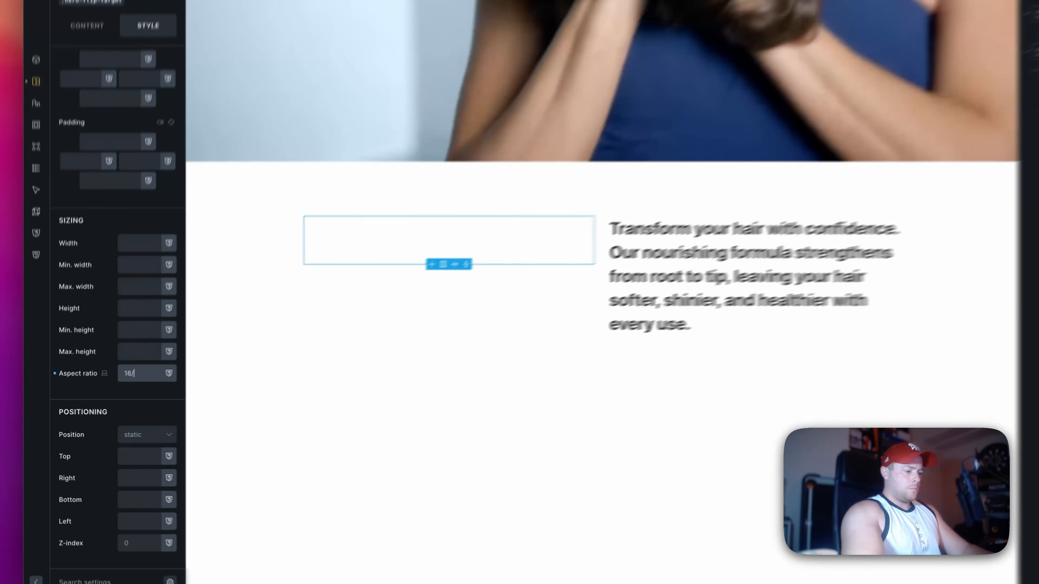
type("9")
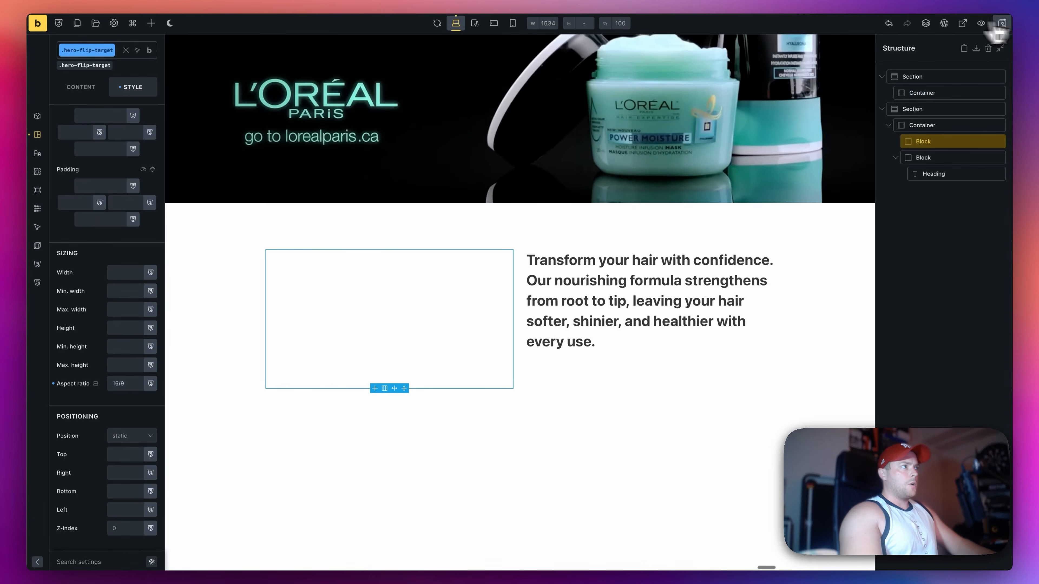
Save the Bricks page, then switch to the animation builder and refresh its page preview.
left_click(1002, 24)
key("ctrl+Tab")
left_click(211, 24)
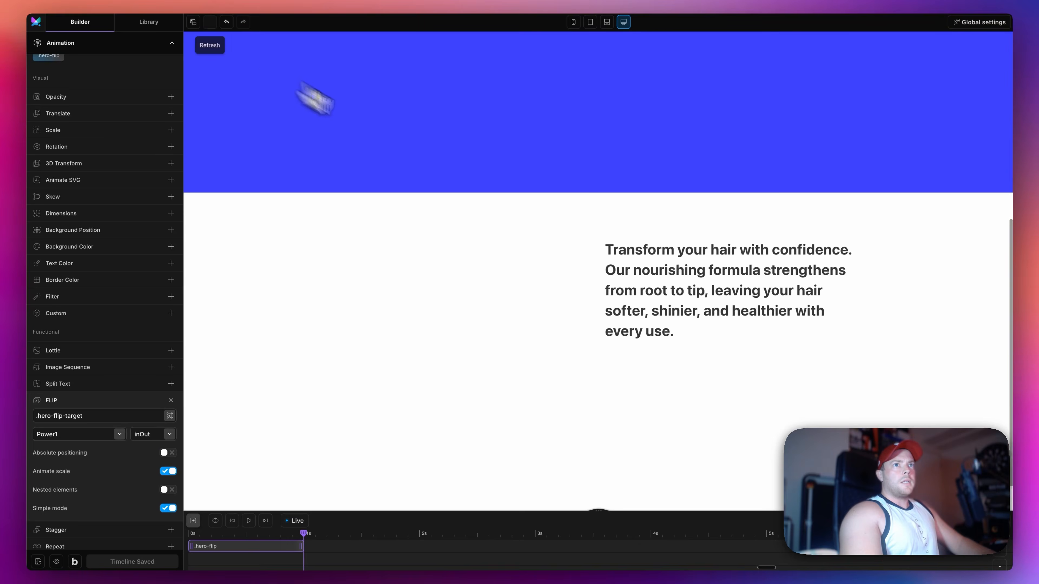